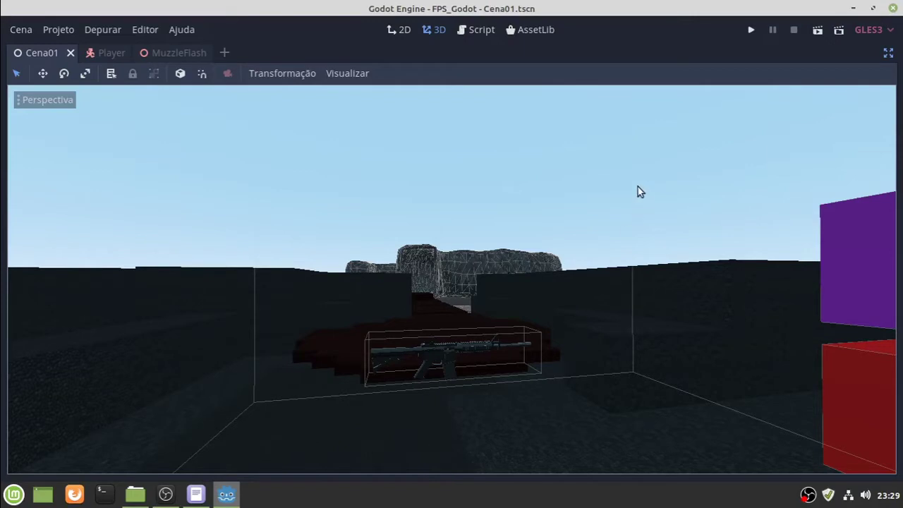
# Run the game, pick up the rifle, shoot the red cube until it vanishes, then close the game
pyautogui.click(748, 31)
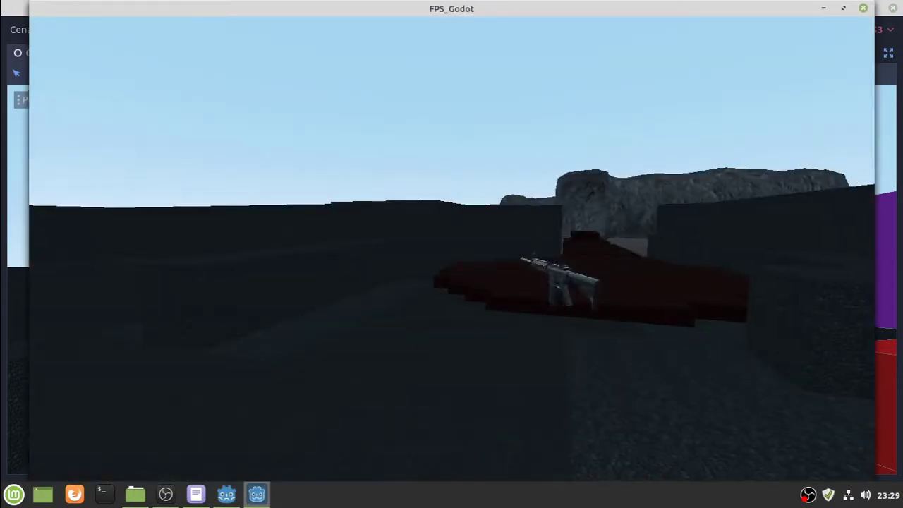
pyautogui.press('w')
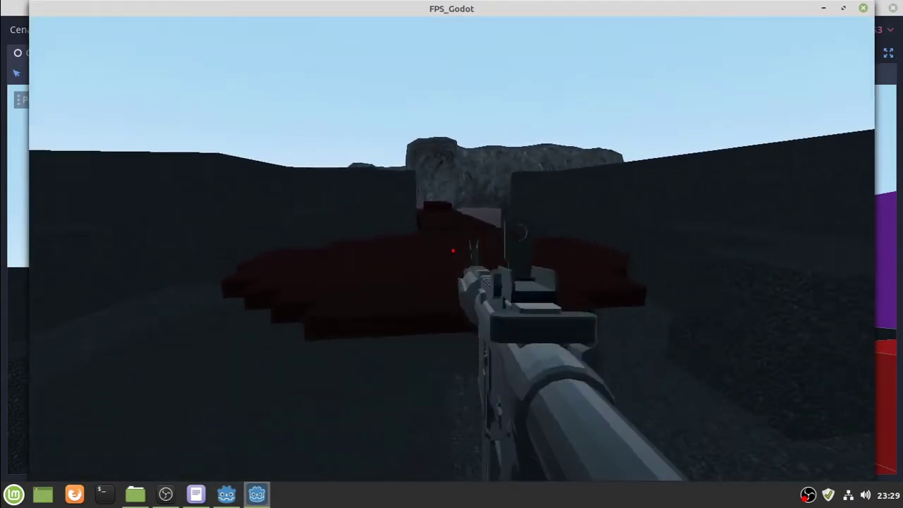
pyautogui.click(453, 250)
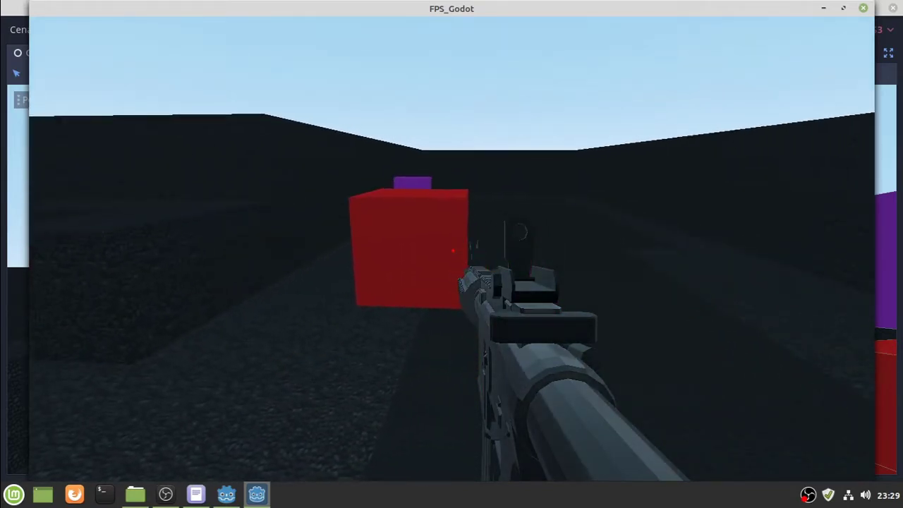
pyautogui.press('w')
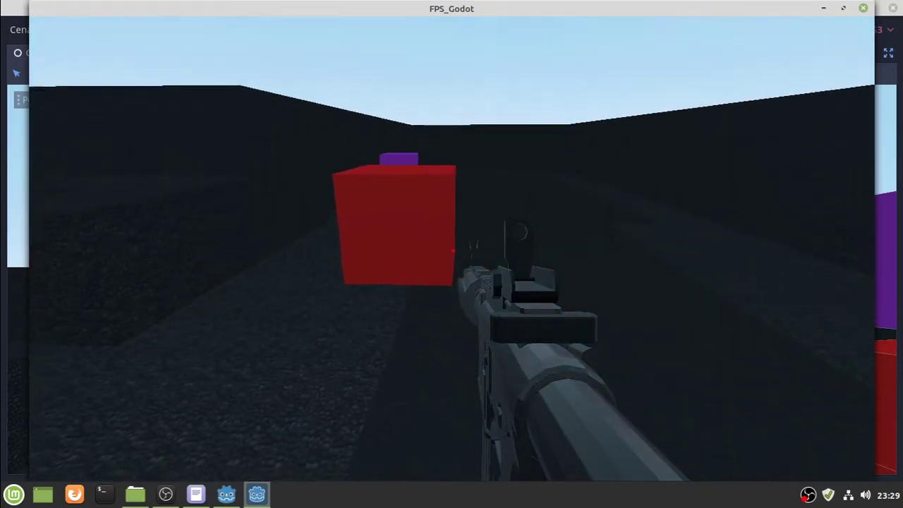
pyautogui.press('w')
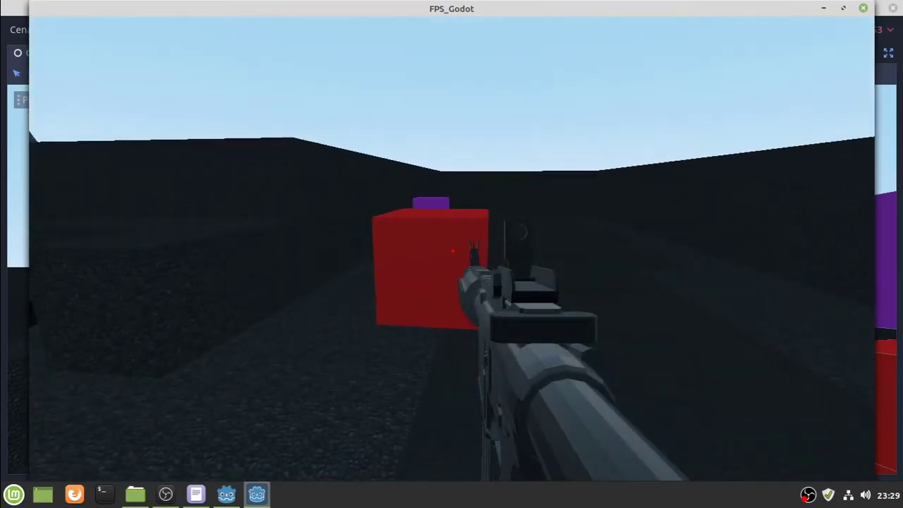
pyautogui.click(453, 250)
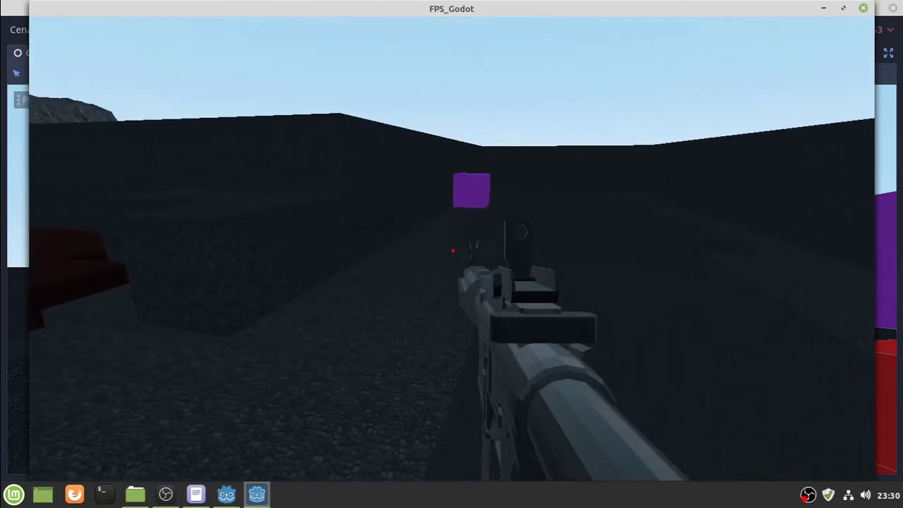
pyautogui.click(863, 8)
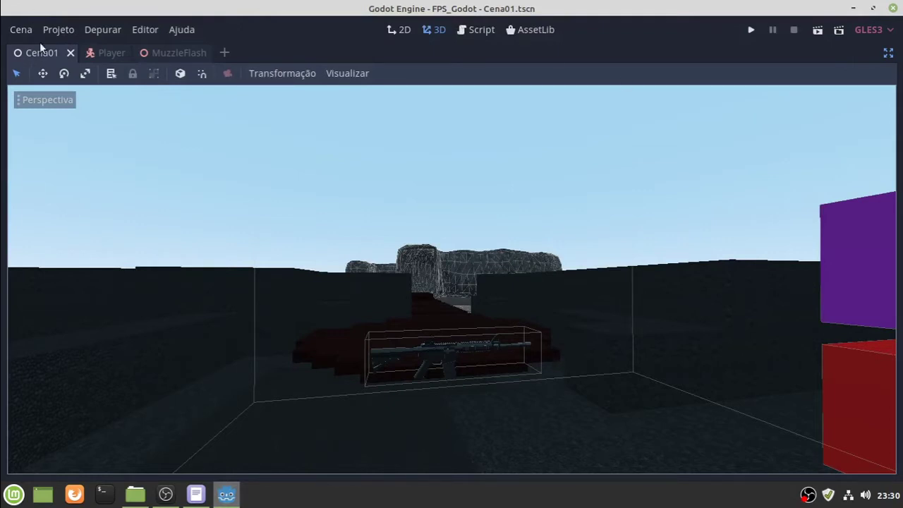
# Exit distraction-free mode, collapse the Saída panel, and close the MuzzleFlash and Player tabs
pyautogui.click(888, 54)
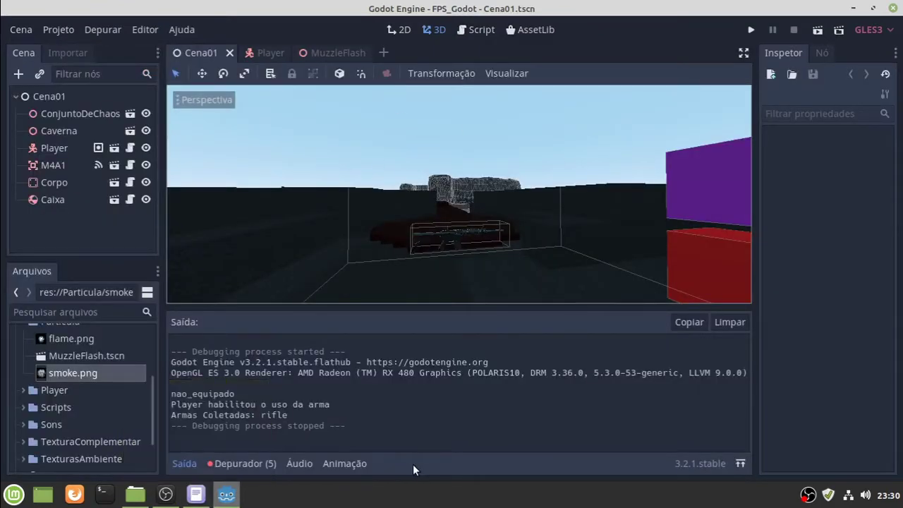
pyautogui.click(196, 464)
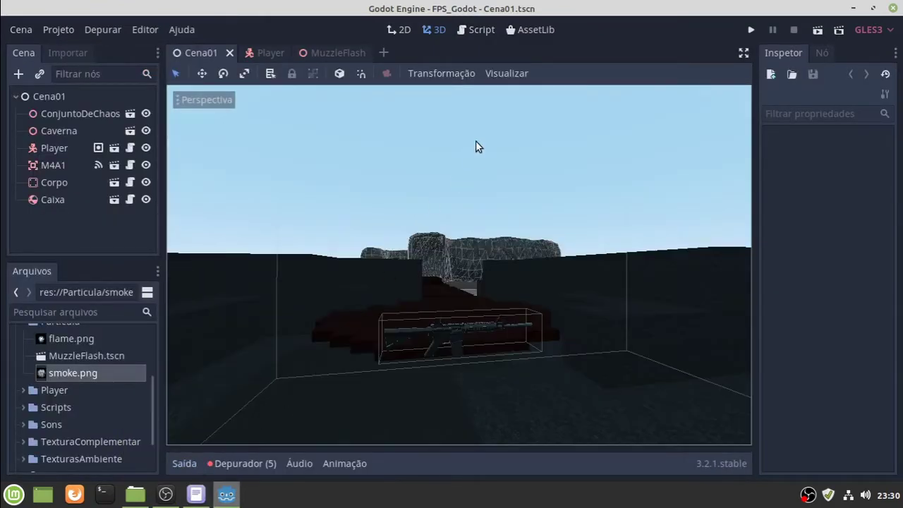
pyautogui.click(359, 54)
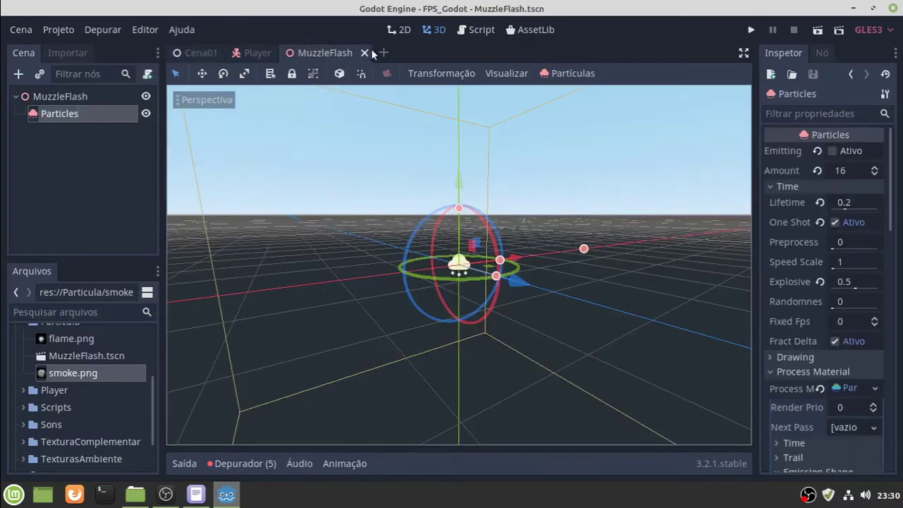
pyautogui.click(364, 53)
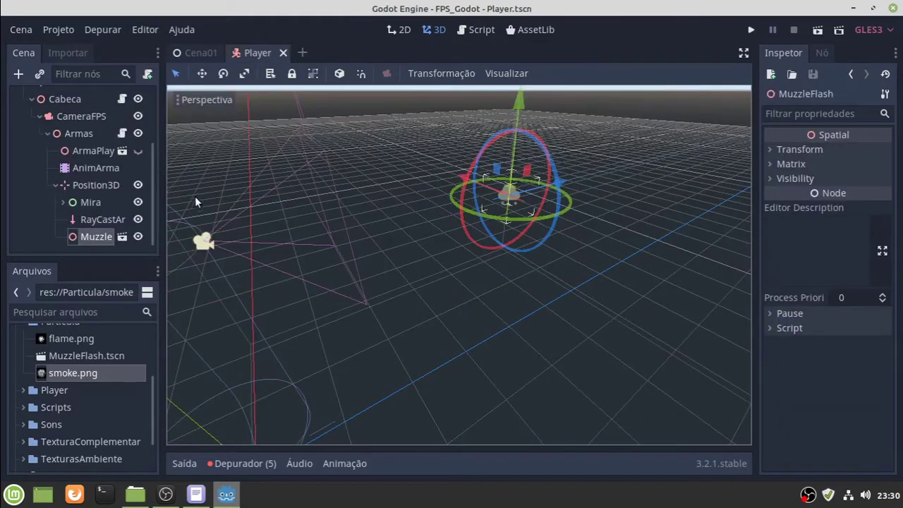
pyautogui.click(282, 53)
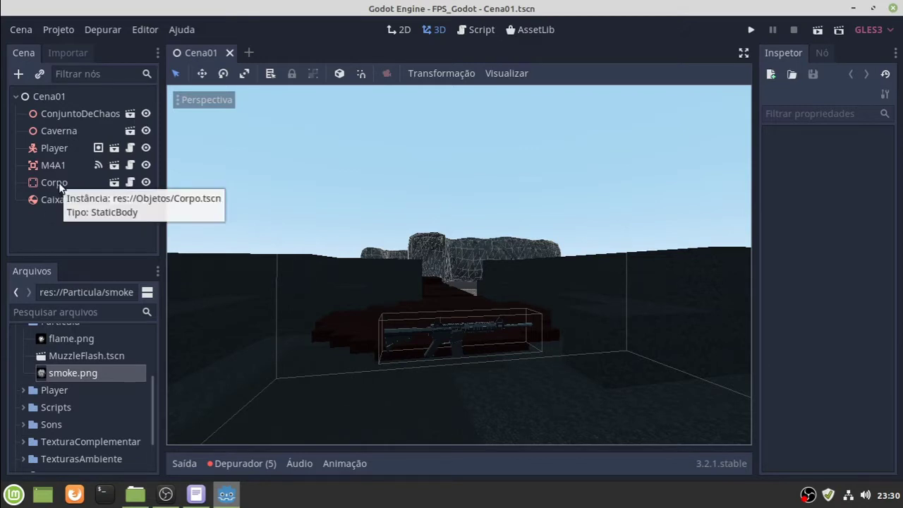
pyautogui.moveTo(498, 317); pyautogui.dragTo(463, 271, button='middle')
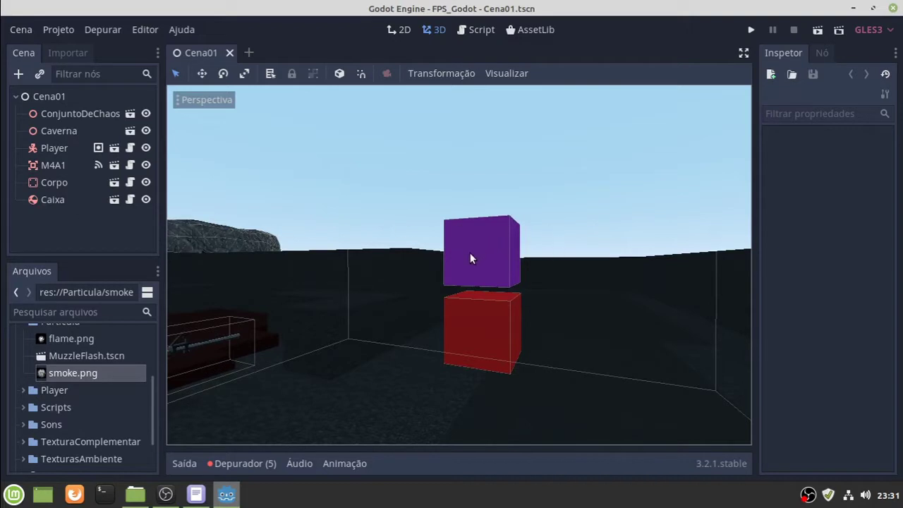
# Select the Corpo node in the scene tree and open its scene in the editor
pyautogui.click(68, 181)
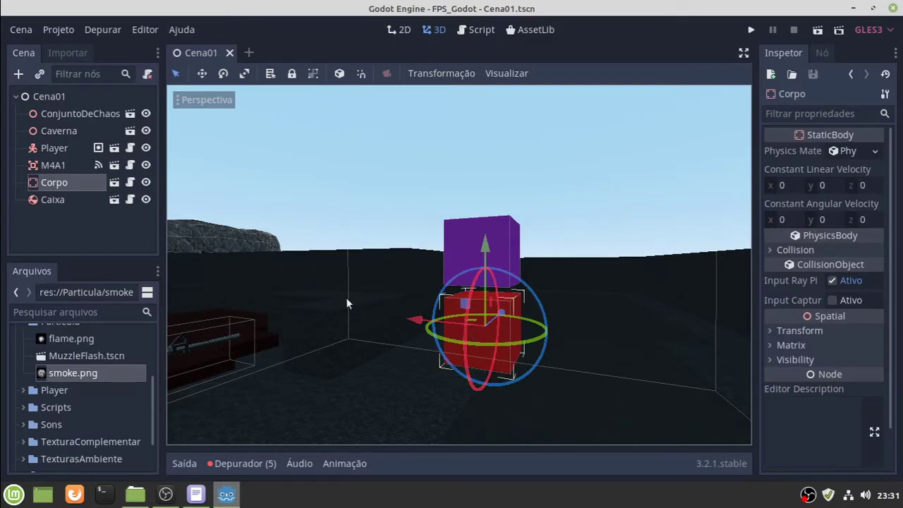
pyautogui.click(114, 182)
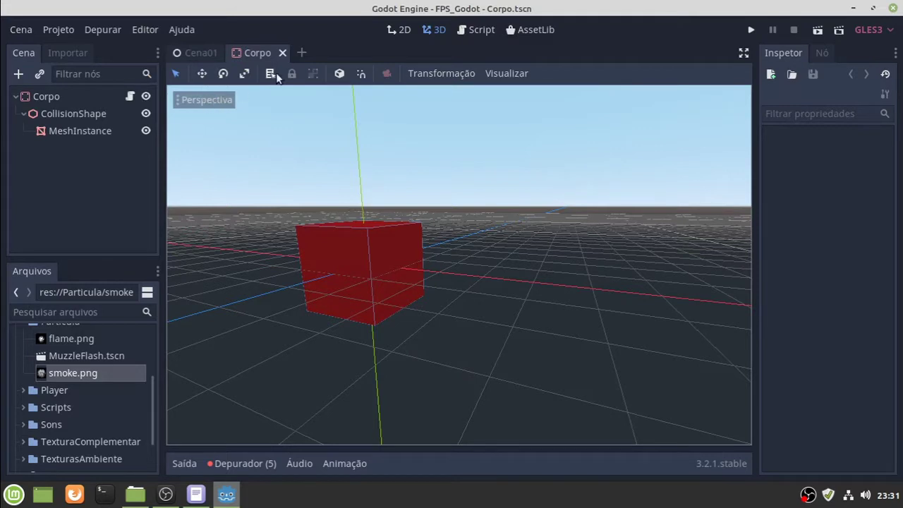
# Create a new 3D scene, rename its Spatial root to fxExplosao, and start saving it
pyautogui.click(299, 52)
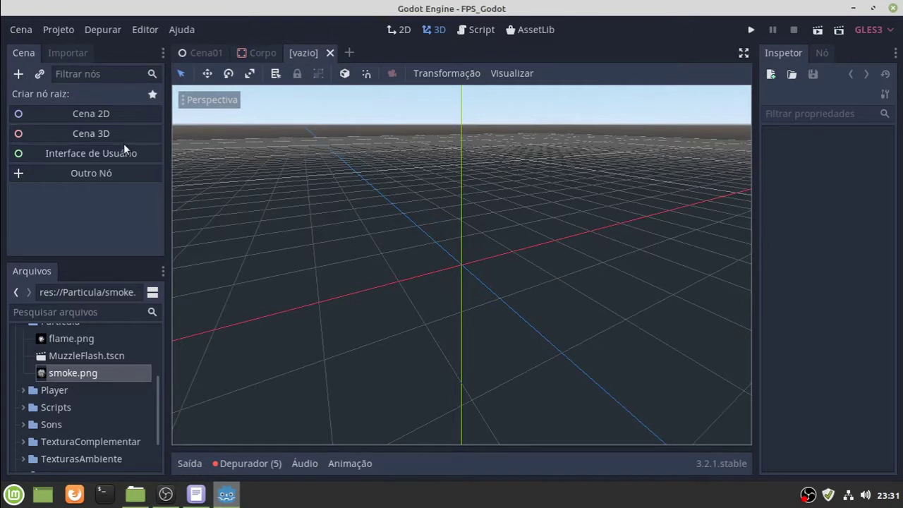
pyautogui.click(84, 135)
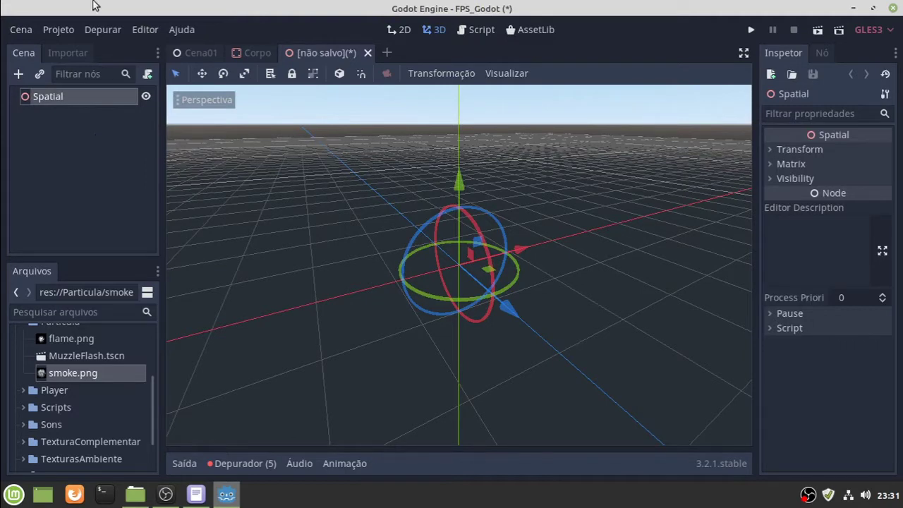
pyautogui.doubleClick(63, 98)
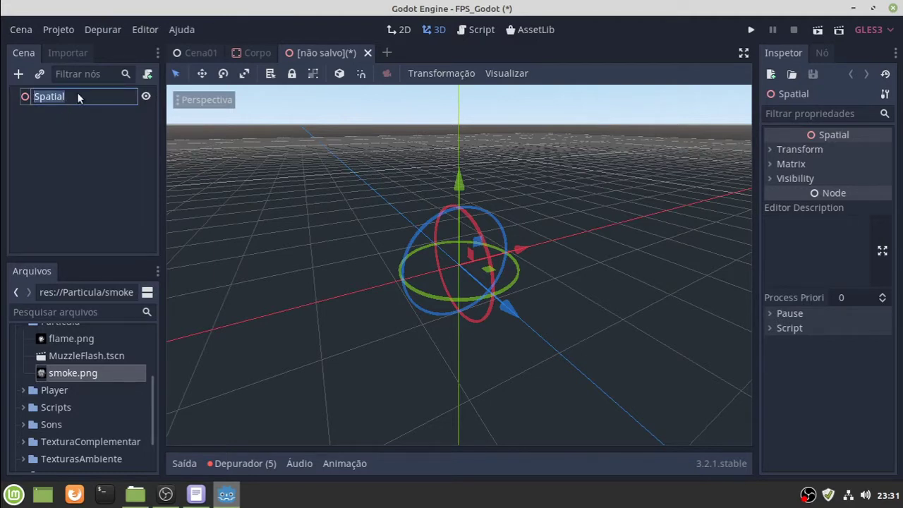
pyautogui.write('Explo')
pyautogui.write('fx')
pyautogui.press('Right')
pyautogui.press('Right')
pyautogui.press('Right')
pyautogui.press('Return')
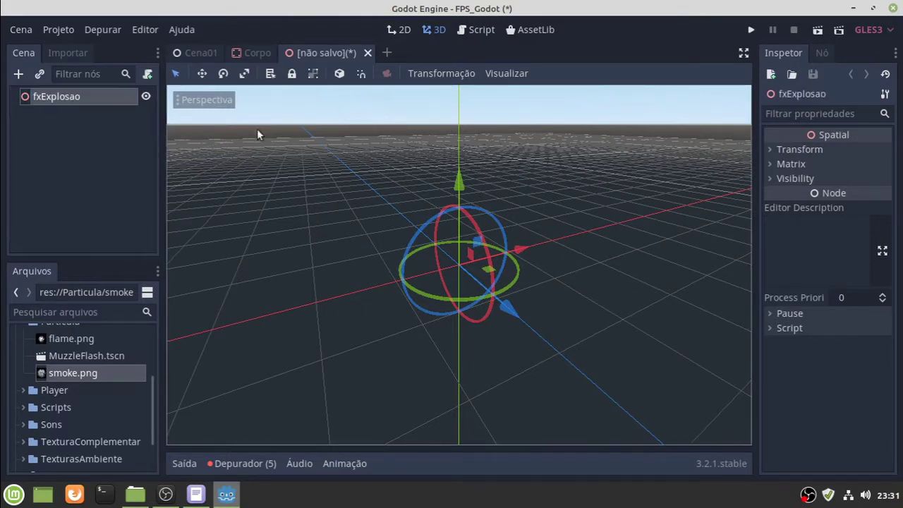
pyautogui.hotkey('ctrl', 's')
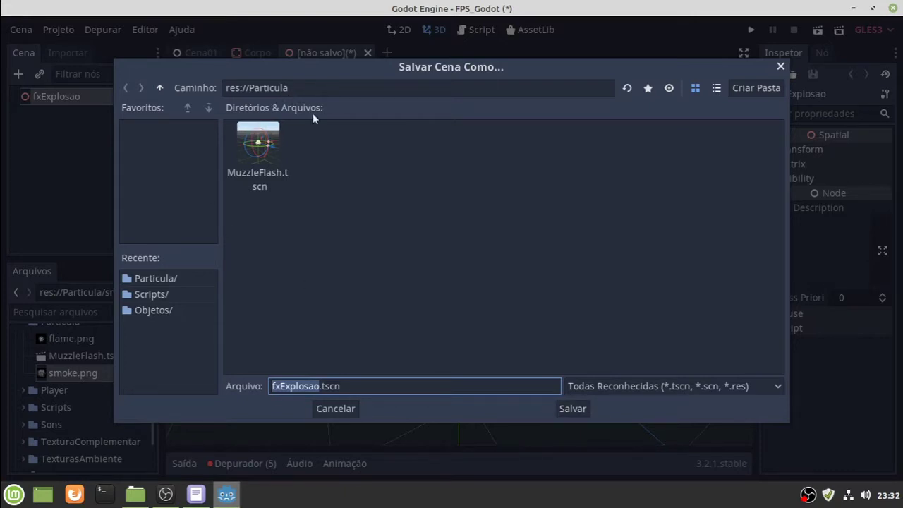
# Save the scene as fxExplosao.tscn and add a Particles child node under fxExplosao
pyautogui.click(573, 409)
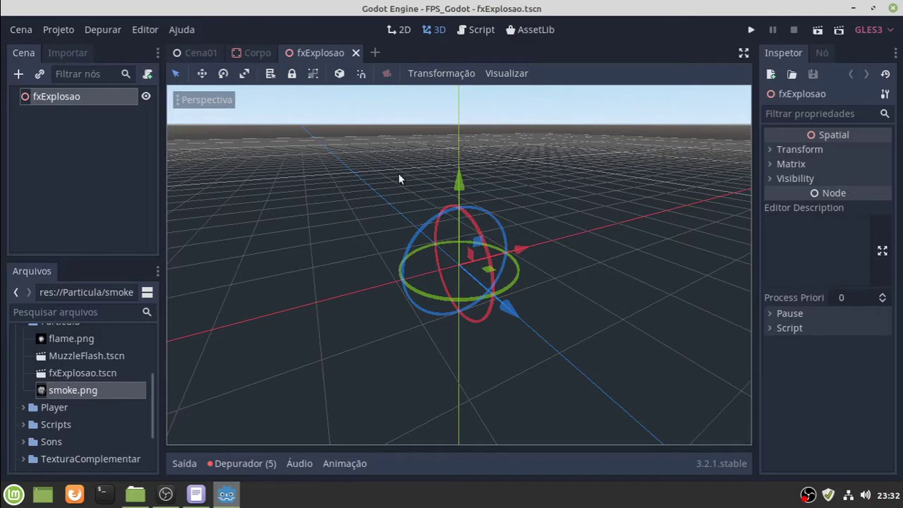
pyautogui.rightClick(103, 100)
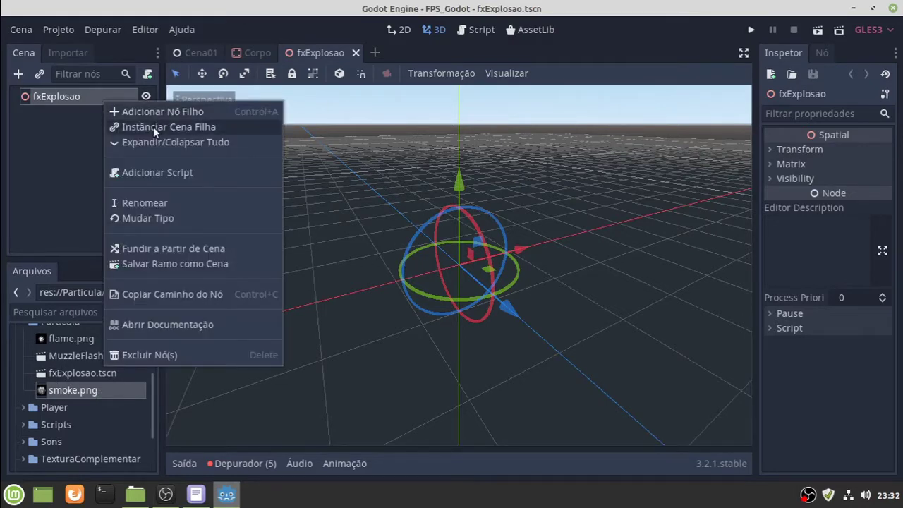
pyautogui.click(153, 115)
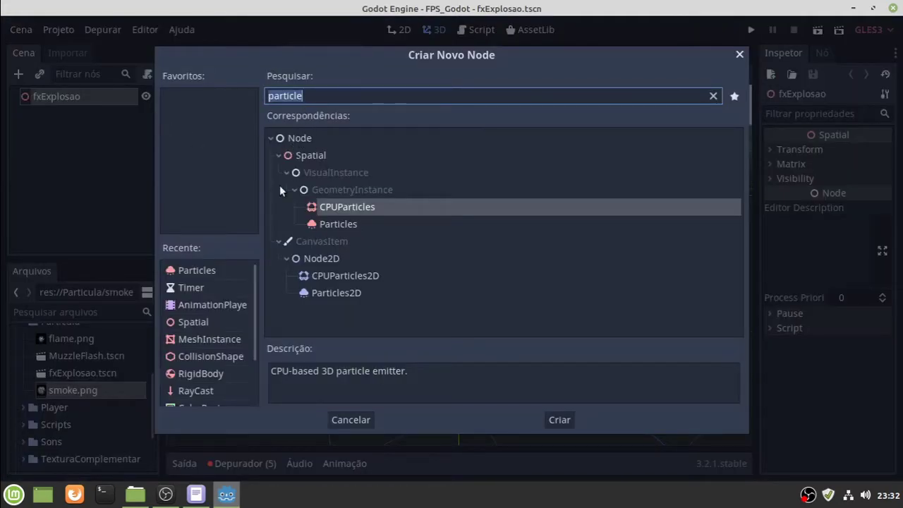
pyautogui.click(195, 273)
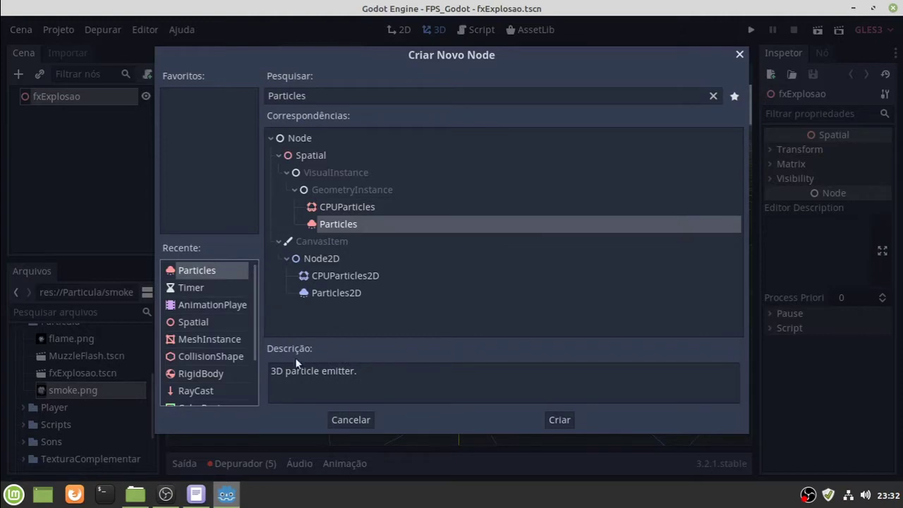
pyautogui.click(554, 419)
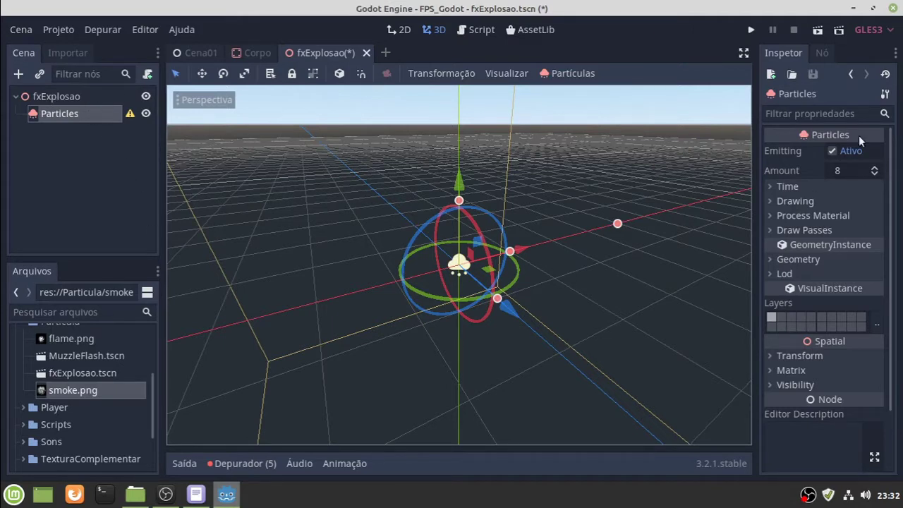
# Assign a new ParticlesMaterial as Process Material and a new QuadMesh as Draw Pass 1
pyautogui.click(805, 215)
pyautogui.click(839, 232)
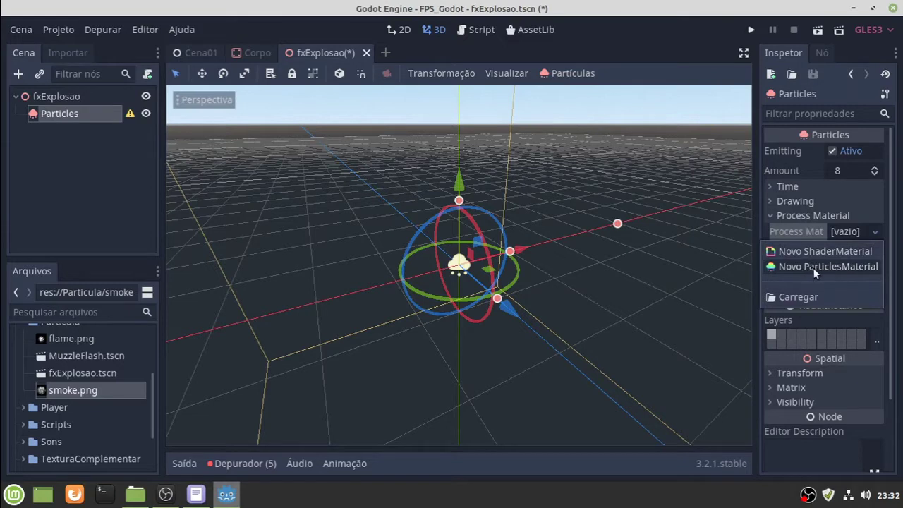
pyautogui.click(843, 267)
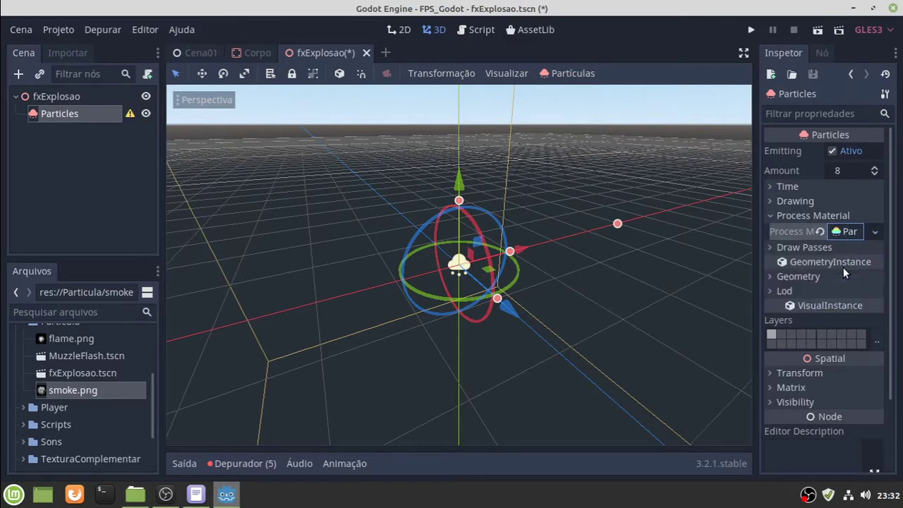
pyautogui.click(805, 247)
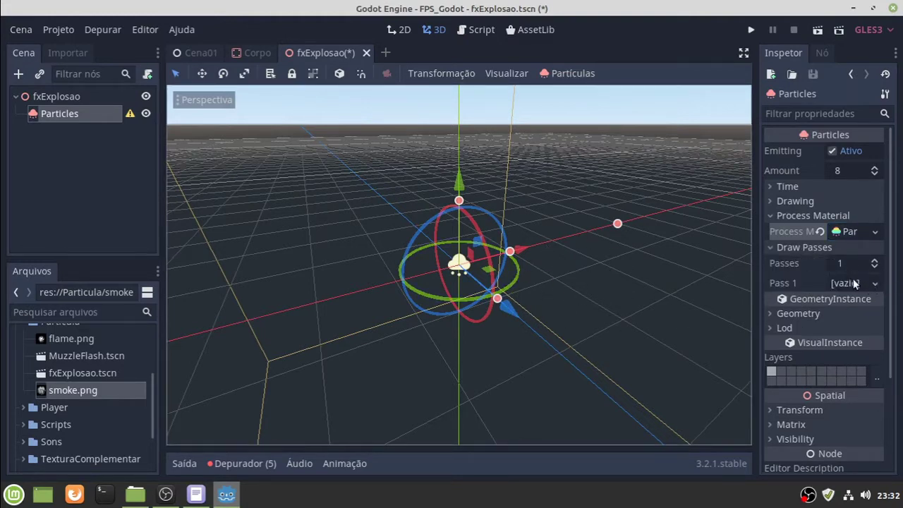
pyautogui.click(855, 284)
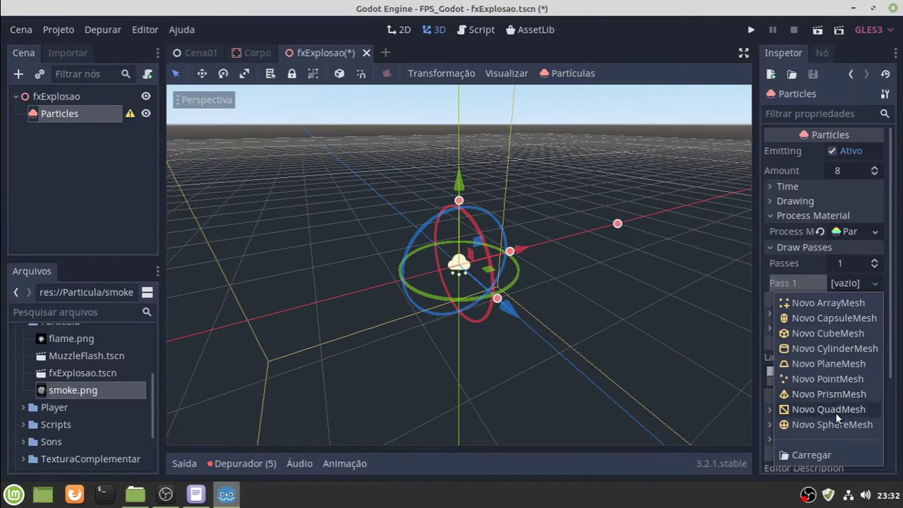
pyautogui.click(834, 412)
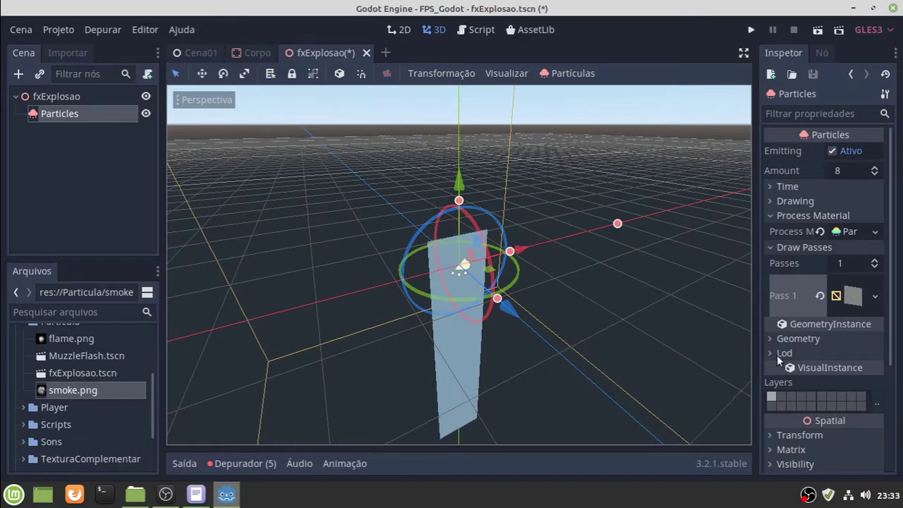
# Give the QuadMesh a new SpatialMaterial
pyautogui.click(852, 299)
pyautogui.scroll(-2, 827, 368)
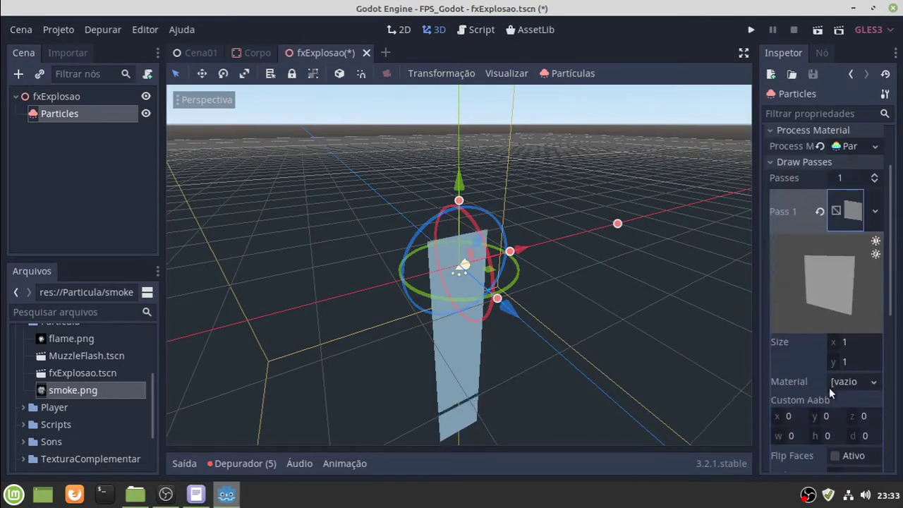
pyautogui.scroll(-2, 829, 388)
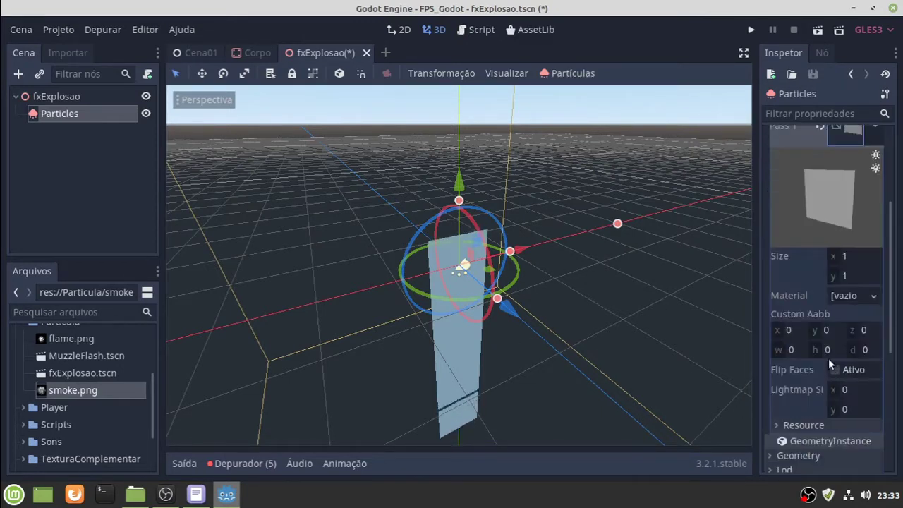
pyautogui.click(855, 297)
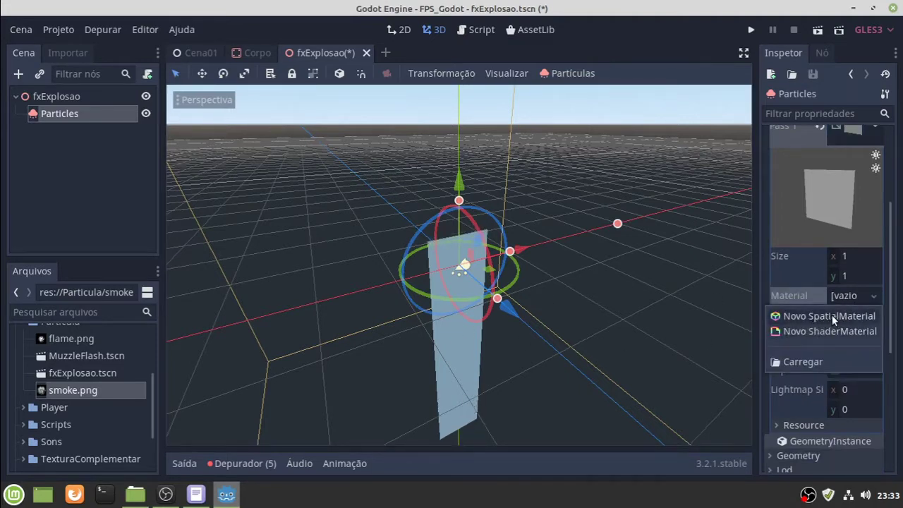
pyautogui.click(832, 315)
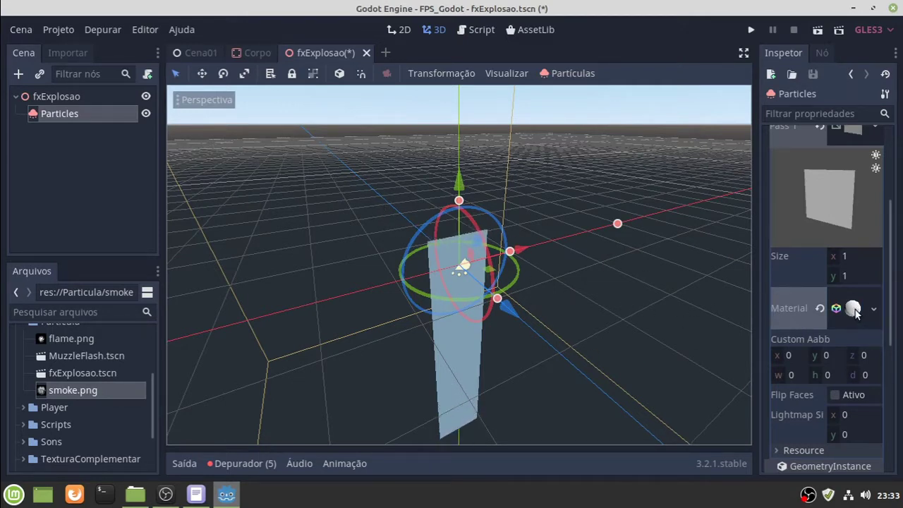
# Enable the SpatialMaterial's Transparent and Unshaded flags
pyautogui.click(854, 309)
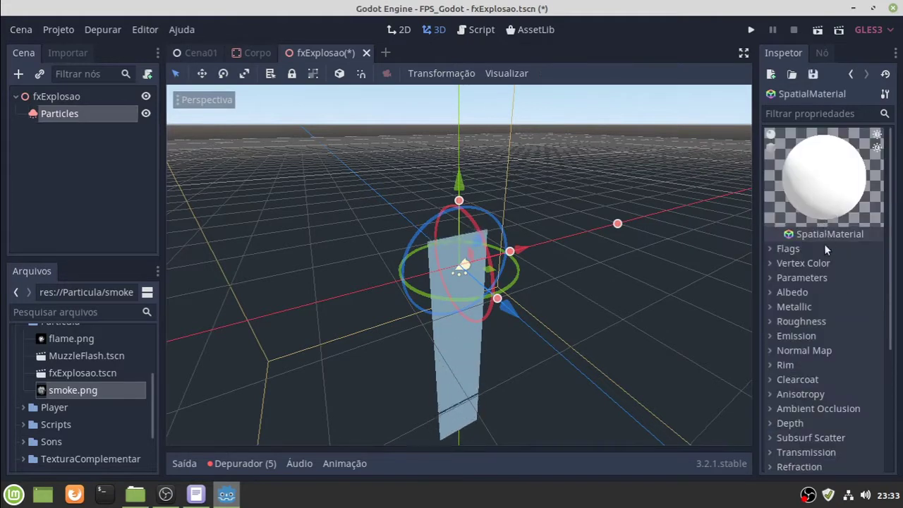
pyautogui.click(790, 251)
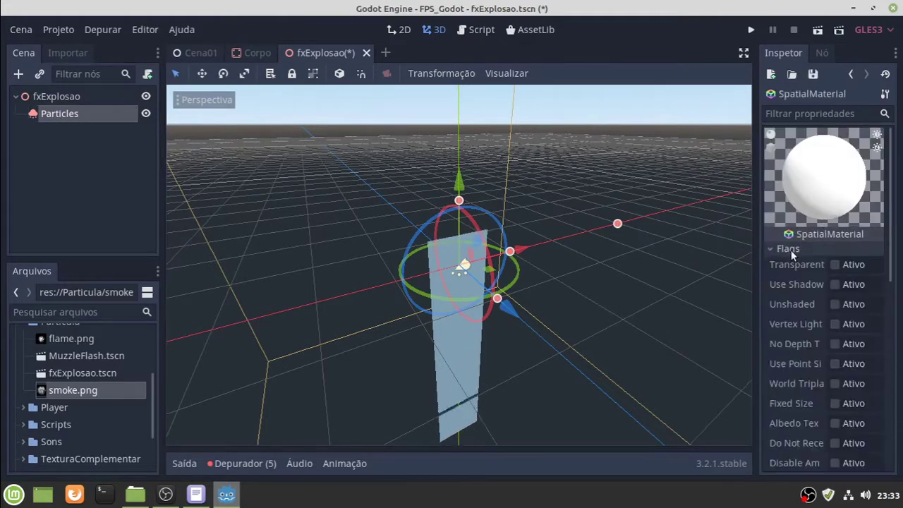
pyautogui.click(834, 263)
pyautogui.click(834, 265)
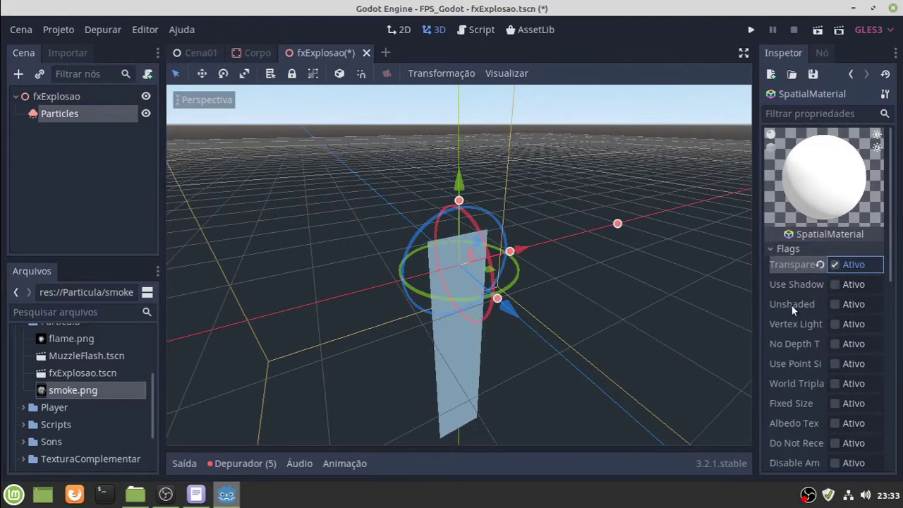
pyautogui.click(835, 306)
pyautogui.click(841, 304)
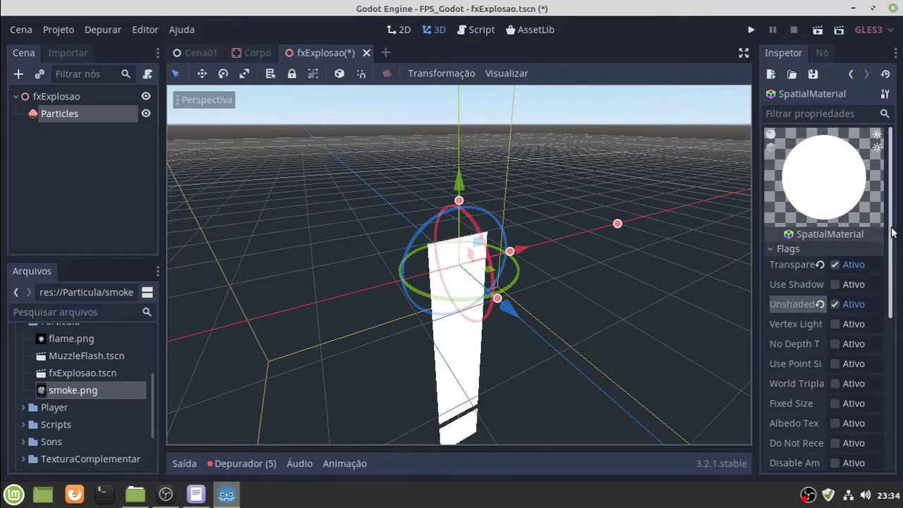
# Turn on Vertex Color > Use As Albedo for the material
pyautogui.moveTo(893, 232); pyautogui.dragTo(894, 339)
pyautogui.scroll(-2, 859, 318)
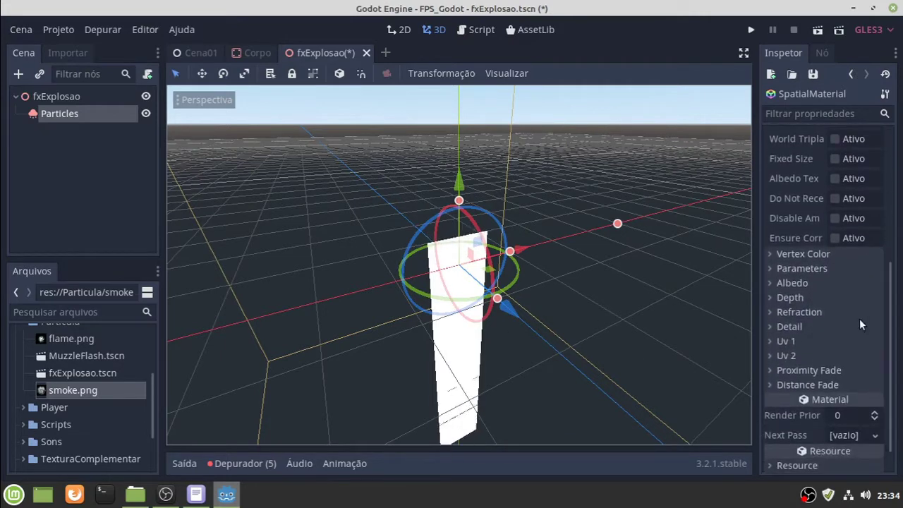
pyautogui.click(813, 253)
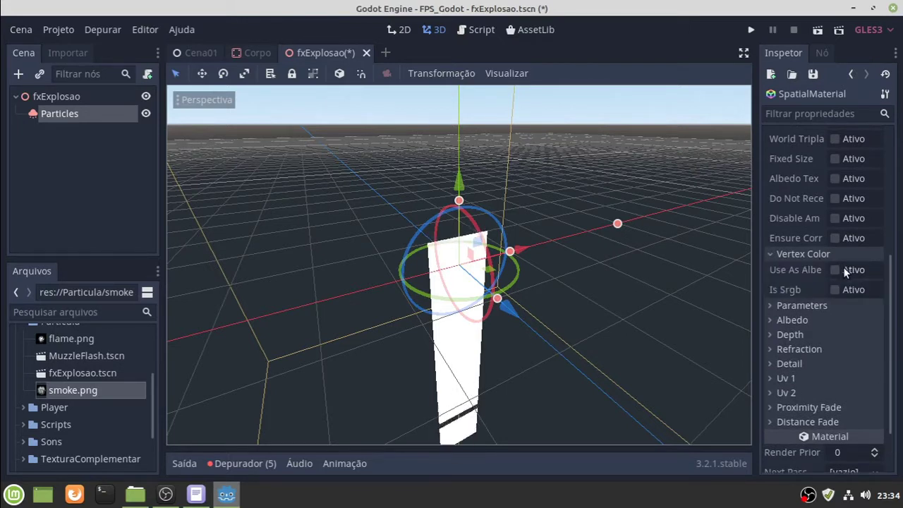
pyautogui.click(837, 271)
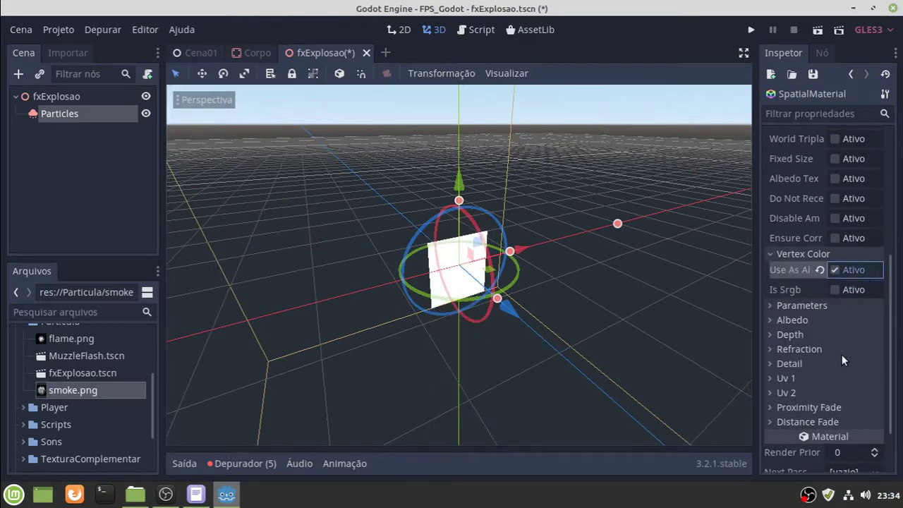
# Set the material's Blend Mode to Add and widen the Inspector panel
pyautogui.click(788, 317)
pyautogui.click(806, 305)
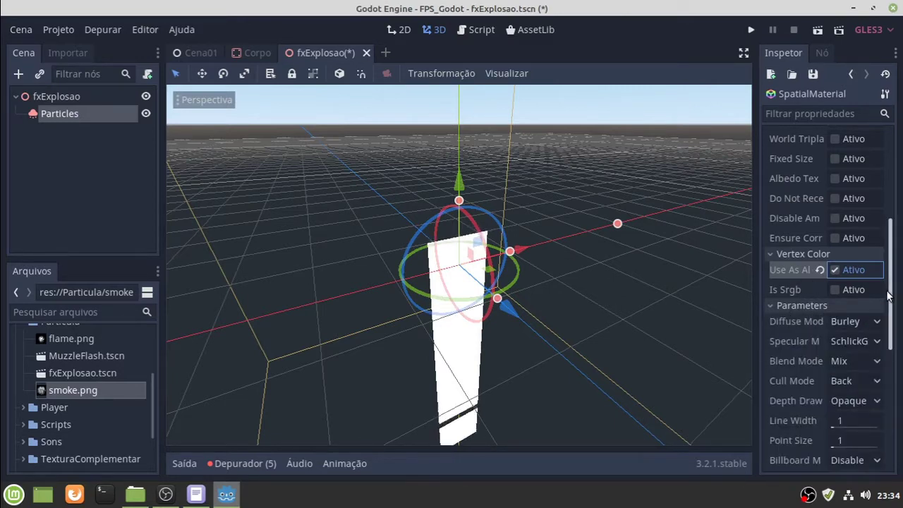
pyautogui.scroll(-5, 861, 256)
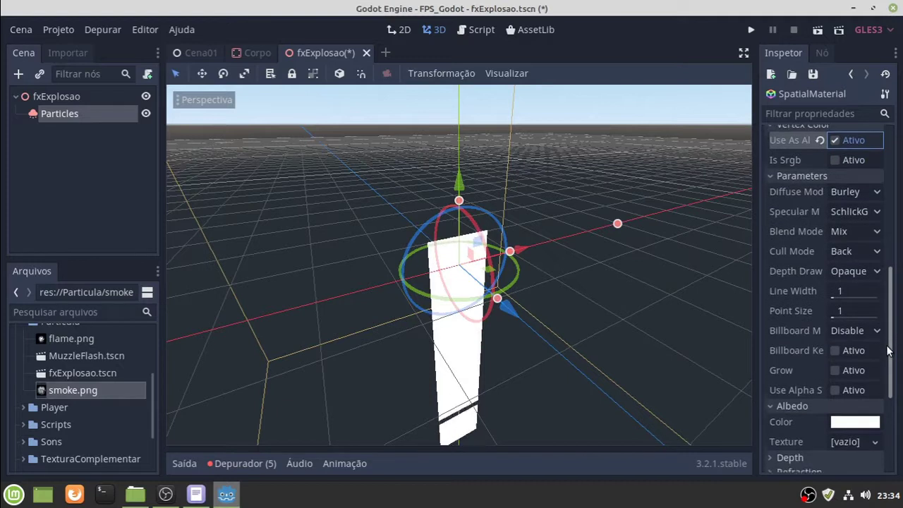
pyautogui.click(851, 226)
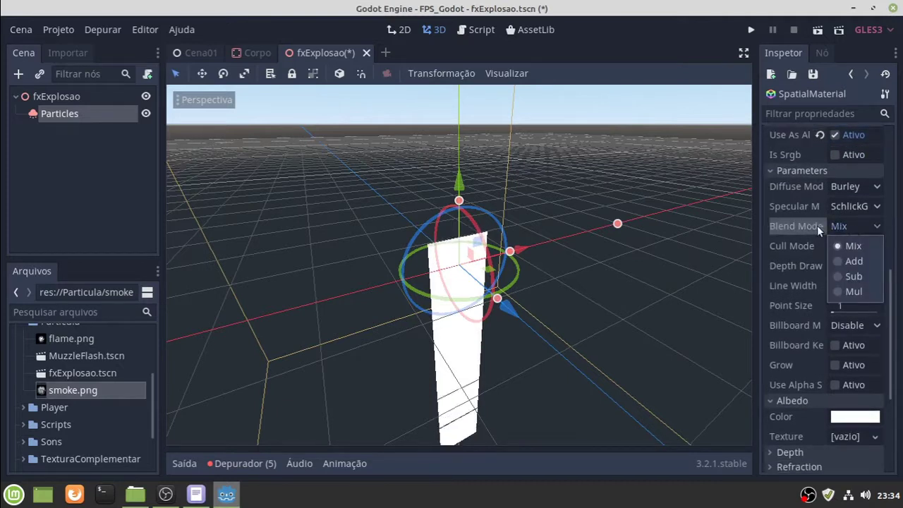
pyautogui.click(855, 261)
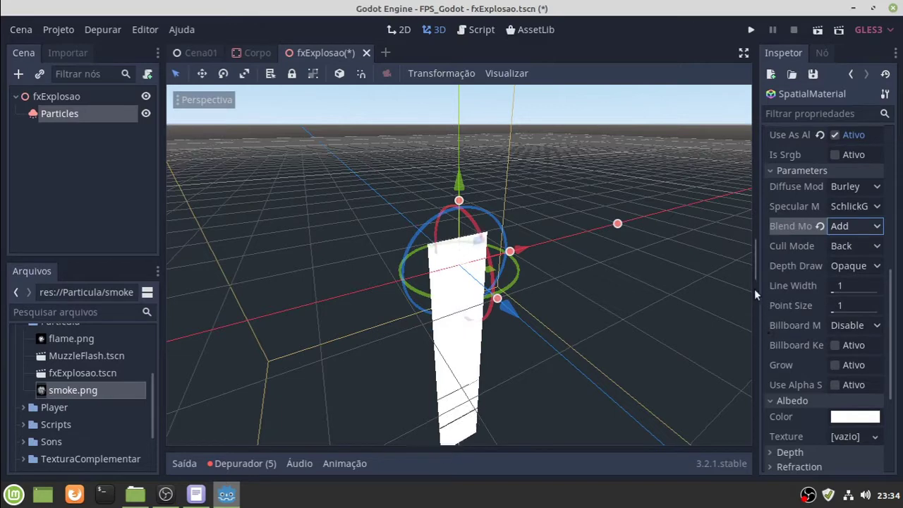
pyautogui.moveTo(754, 256); pyautogui.dragTo(685, 261)
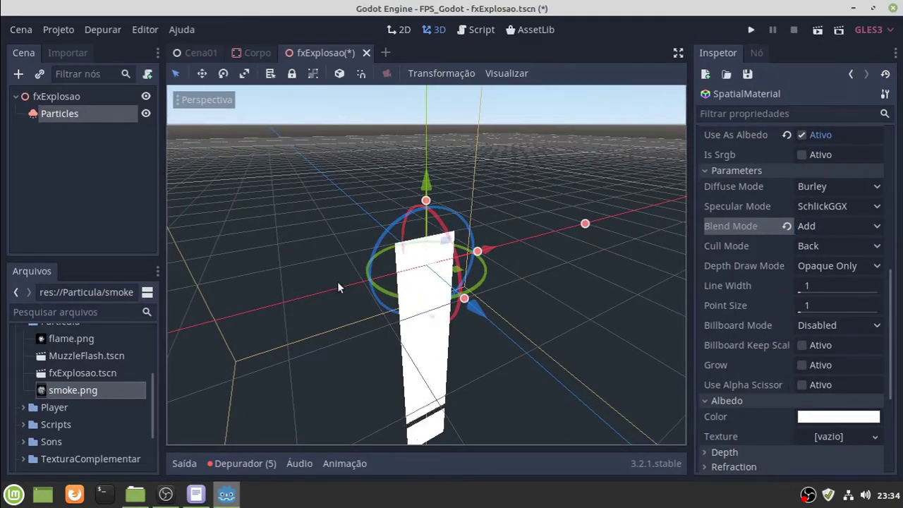
pyautogui.moveTo(337, 282); pyautogui.dragTo(425, 360, button='middle')
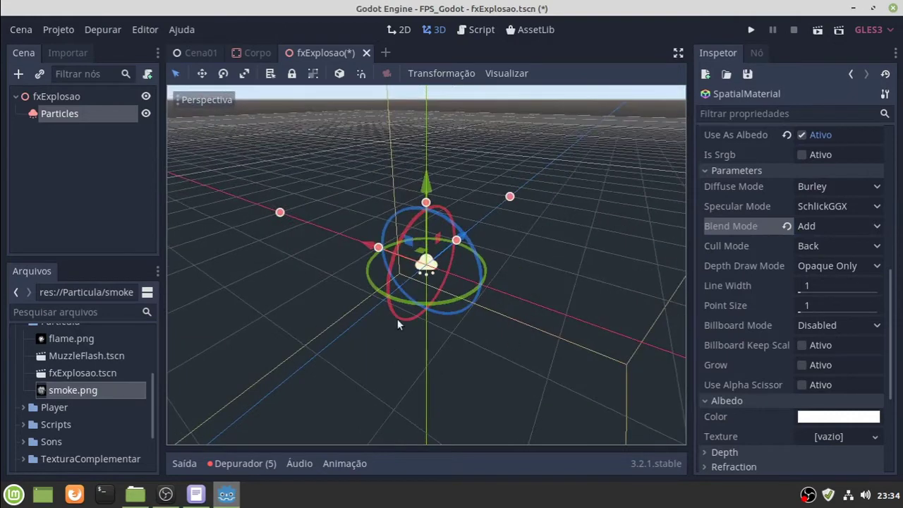
pyautogui.moveTo(553, 354); pyautogui.dragTo(376, 353, button='middle')
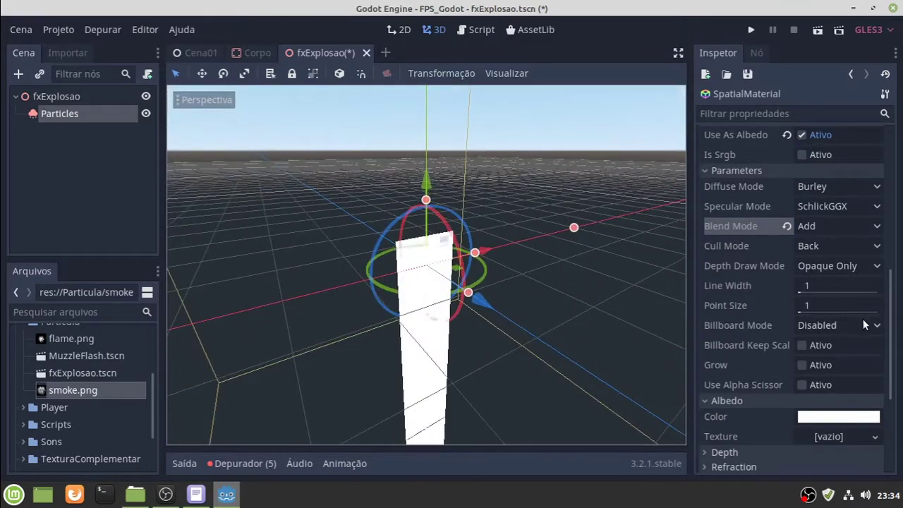
# Set the material's Billboard Mode to Particle Billboard
pyautogui.click(863, 319)
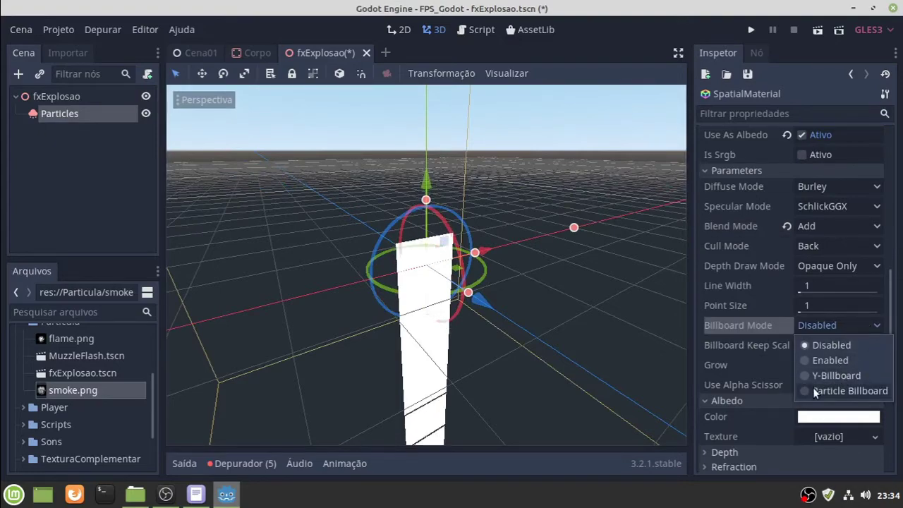
pyautogui.click(834, 388)
pyautogui.moveTo(369, 308)
pyautogui.mouseDown(button='middle')
pyautogui.moveTo(485, 373)
pyautogui.moveTo(653, 288)
pyautogui.moveTo(577, 378)
pyautogui.moveTo(384, 376)
pyautogui.moveTo(296, 332)
pyautogui.moveTo(513, 341)
pyautogui.moveTo(544, 374)
pyautogui.mouseUp(button='middle')
pyautogui.scroll(-3, 298, 331)
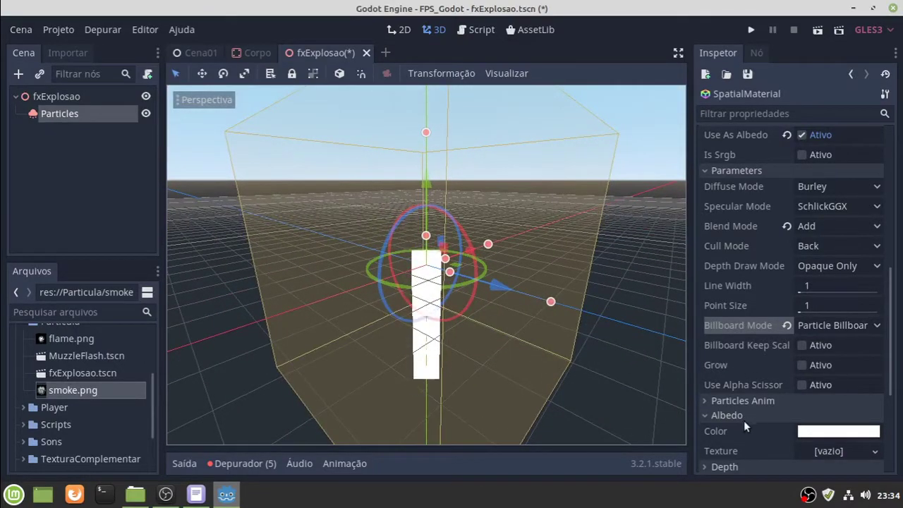
pyautogui.scroll(-2, 779, 417)
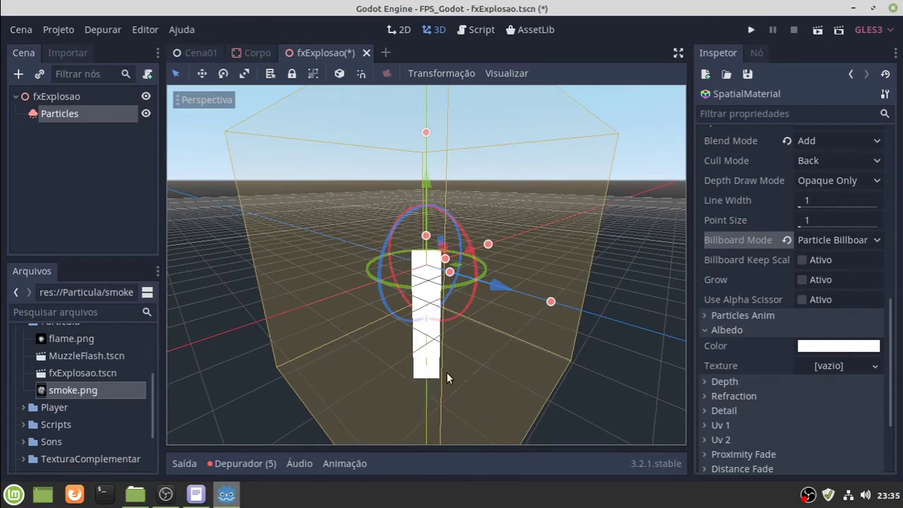
# Drag flame.png from the FileSystem dock onto the Albedo Texture slot
pyautogui.click(73, 337)
pyautogui.moveTo(74, 337); pyautogui.dragTo(827, 361)
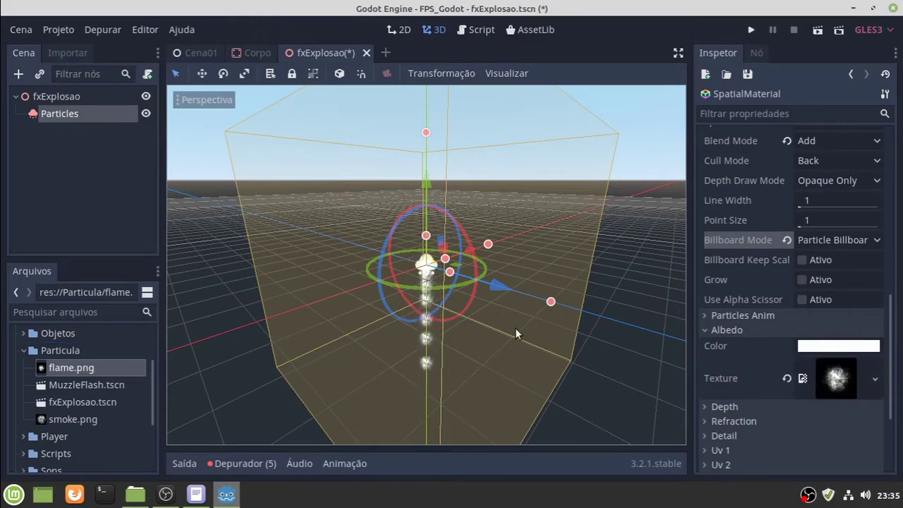
pyautogui.scroll(5, 506, 337)
pyautogui.scroll(-3, 580, 371)
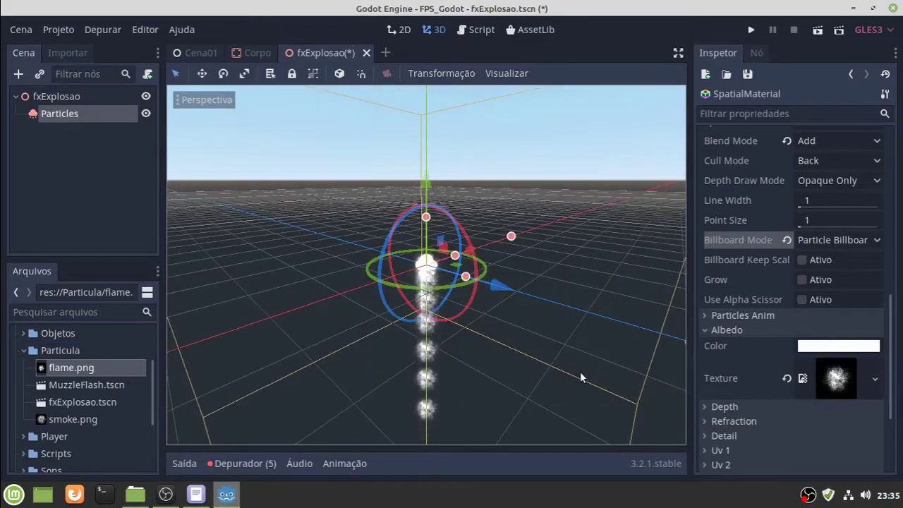
pyautogui.scroll(-5, 853, 411)
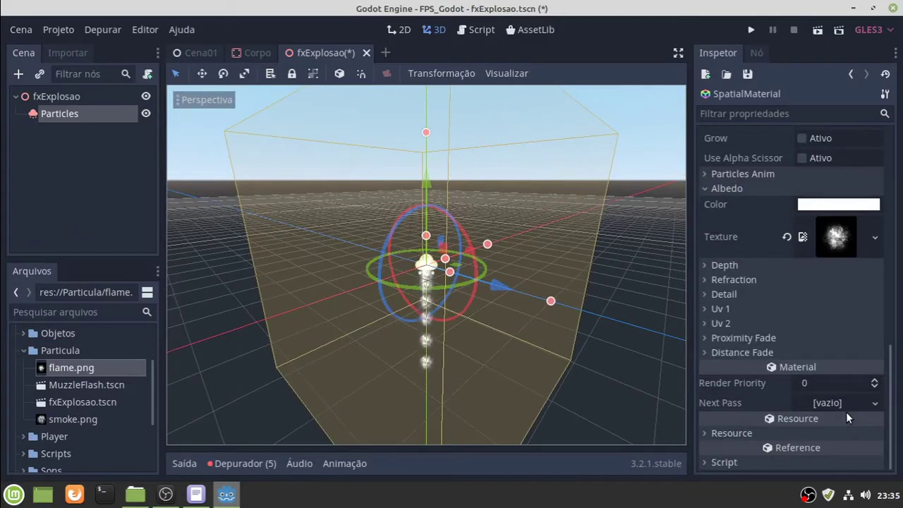
pyautogui.scroll(3, 764, 409)
pyautogui.scroll(3, 846, 428)
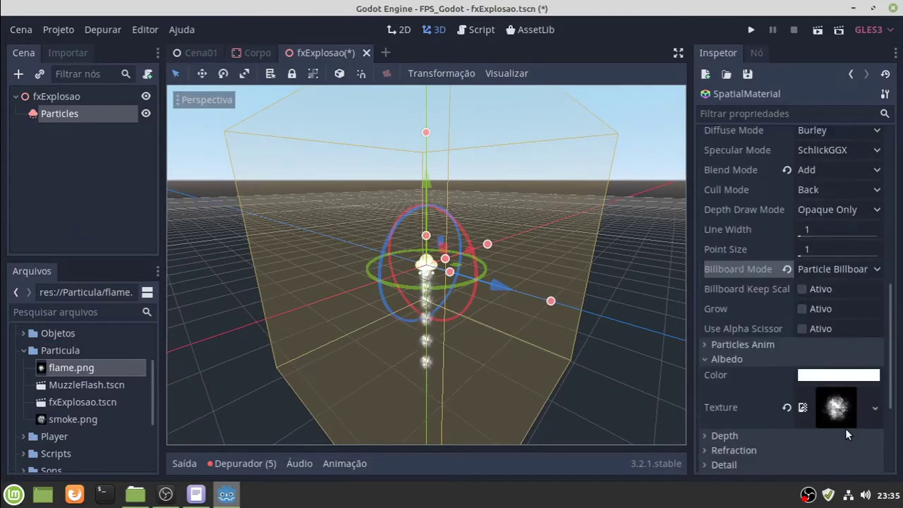
pyautogui.scroll(10, 843, 424)
pyautogui.scroll(7, 840, 414)
pyautogui.scroll(2, 886, 310)
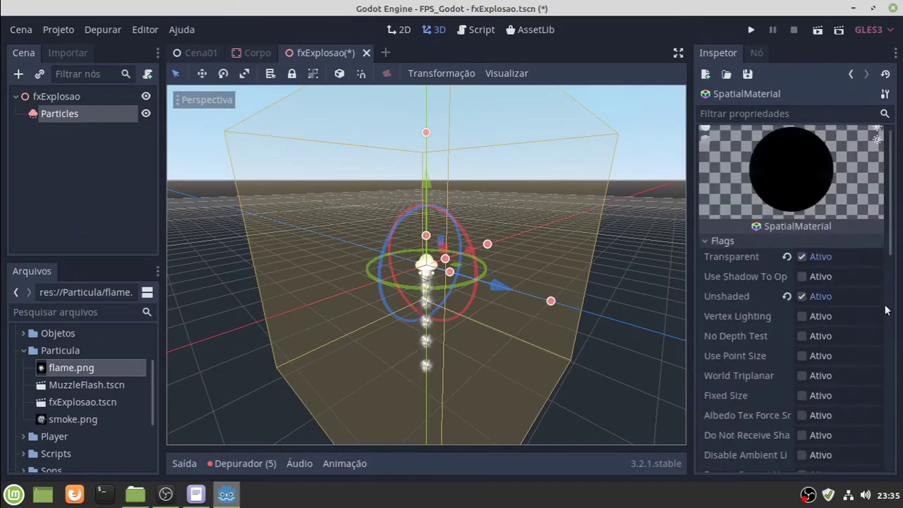
# Return to the Particles node, collapse Process Material and Draw Passes, and expand Time
pyautogui.click(849, 76)
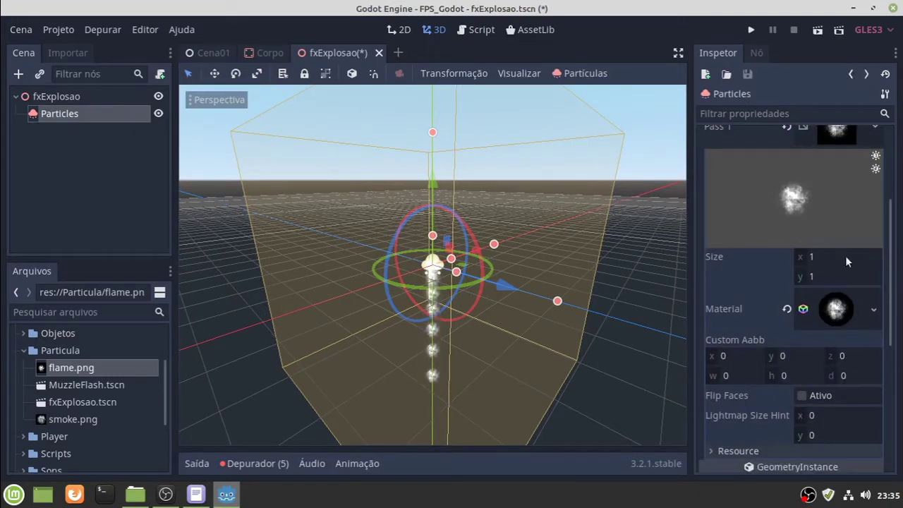
pyautogui.scroll(5, 899, 189)
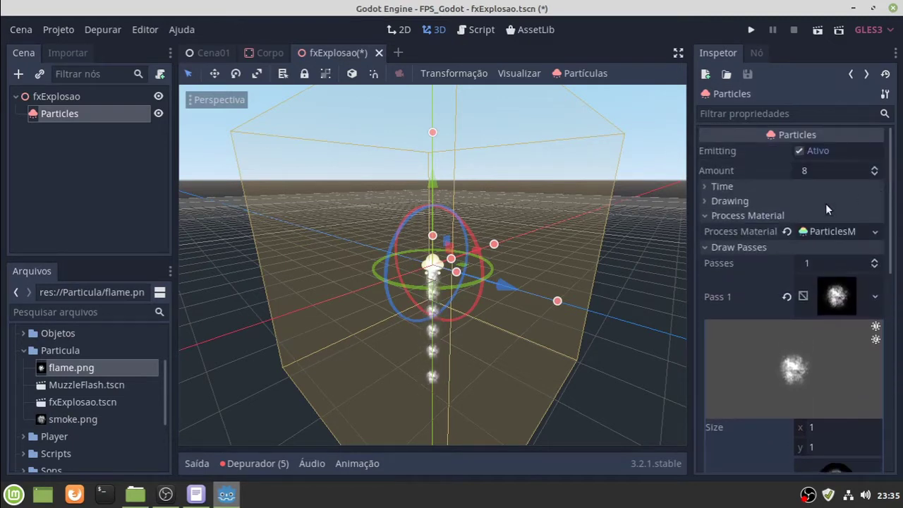
pyautogui.click(739, 216)
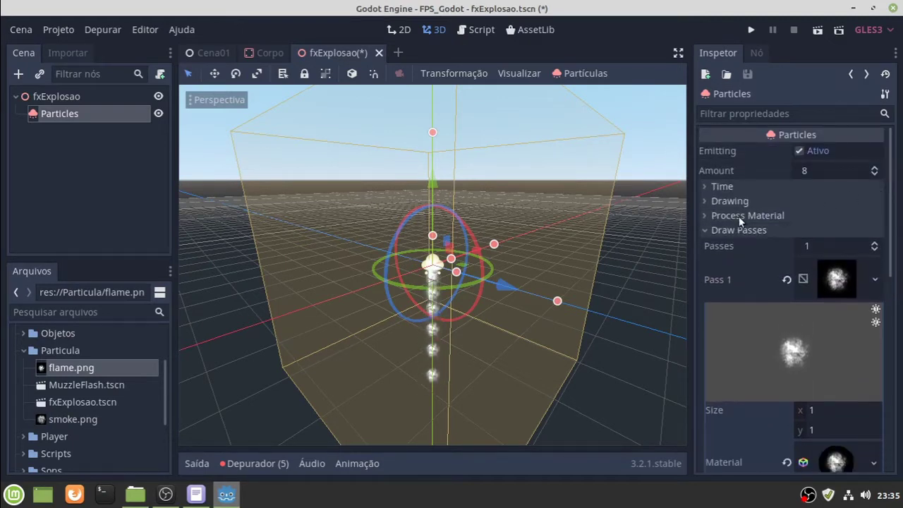
pyautogui.click(740, 231)
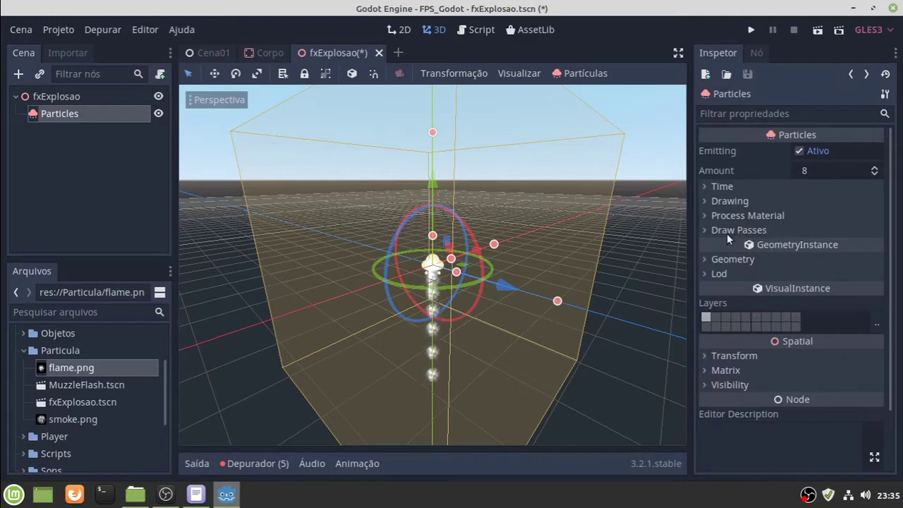
pyautogui.click(745, 188)
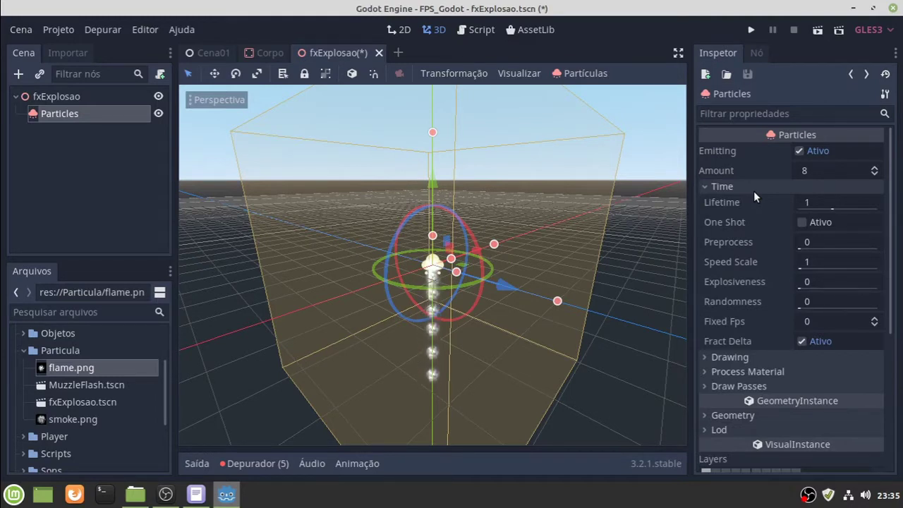
# Set Amount to 200, Lifetime to 0.4 and Explosiveness to 0.4
pyautogui.click(829, 171)
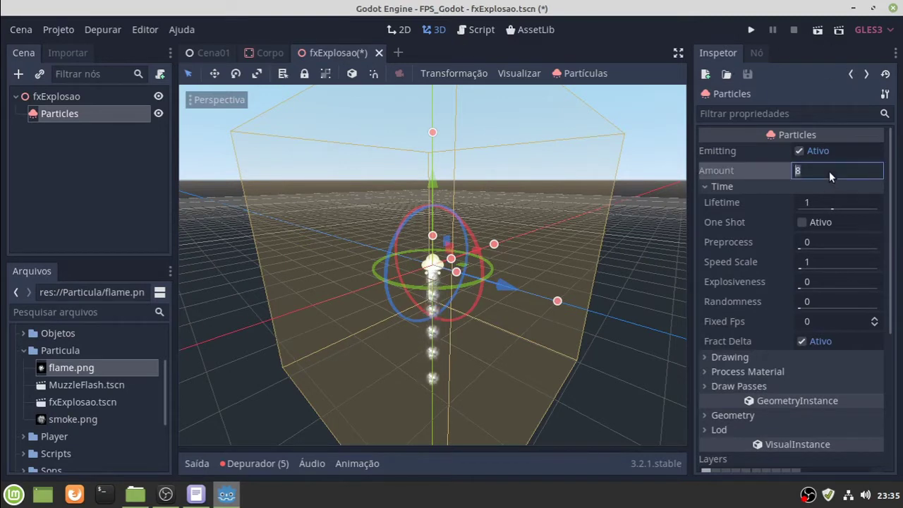
pyautogui.write('200')
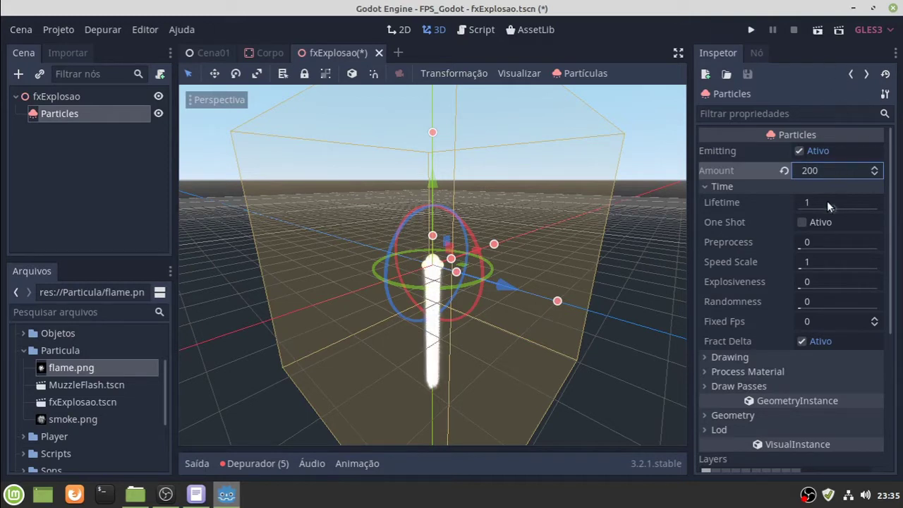
pyautogui.click(827, 200)
pyautogui.write('0.4')
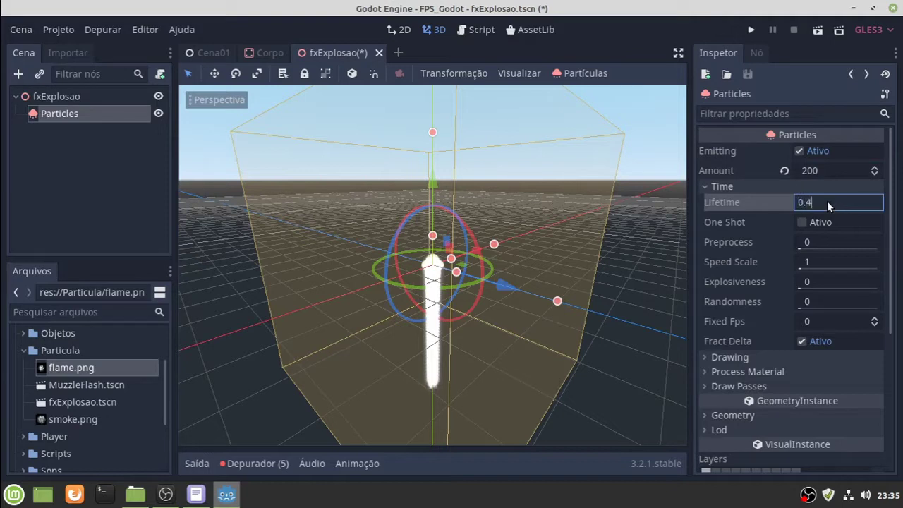
pyautogui.press('Return')
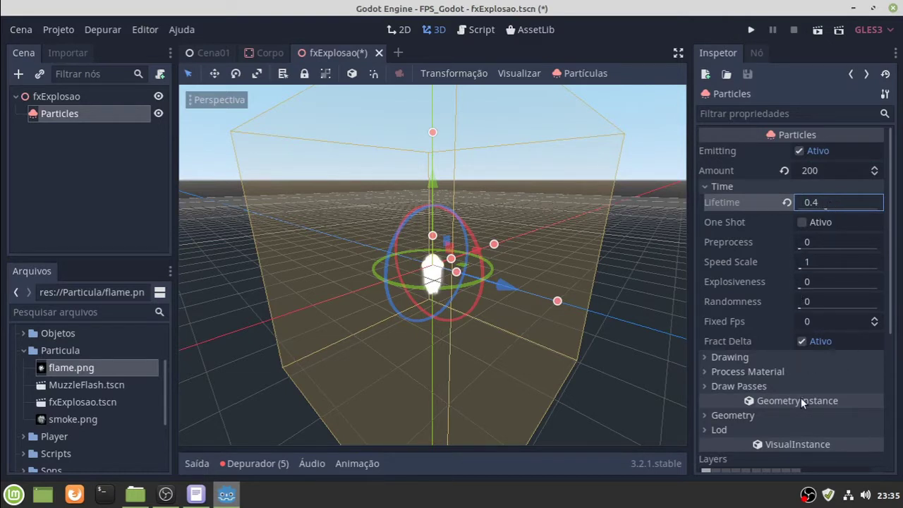
pyautogui.click(841, 279)
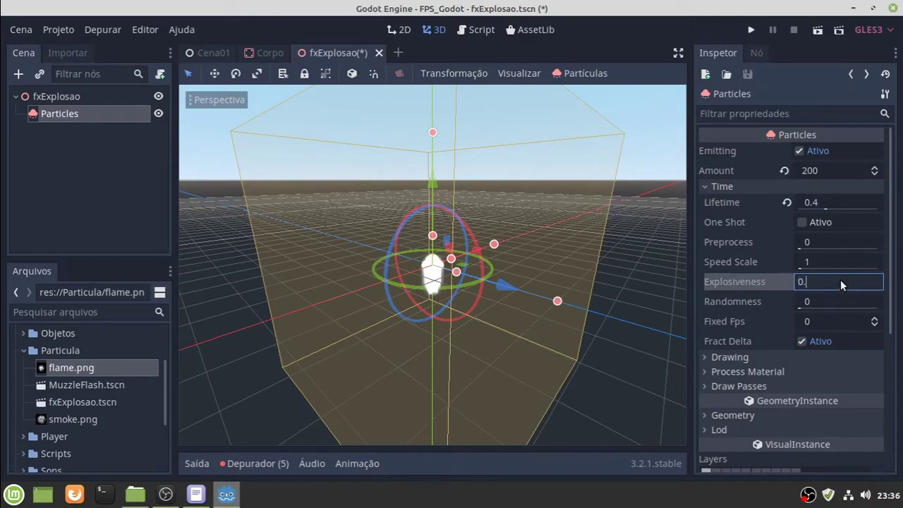
pyautogui.write('.4')
pyautogui.press('Return')
# Read the Lifetime property description and scroll through the Particles settings
pyautogui.moveTo(750, 204)
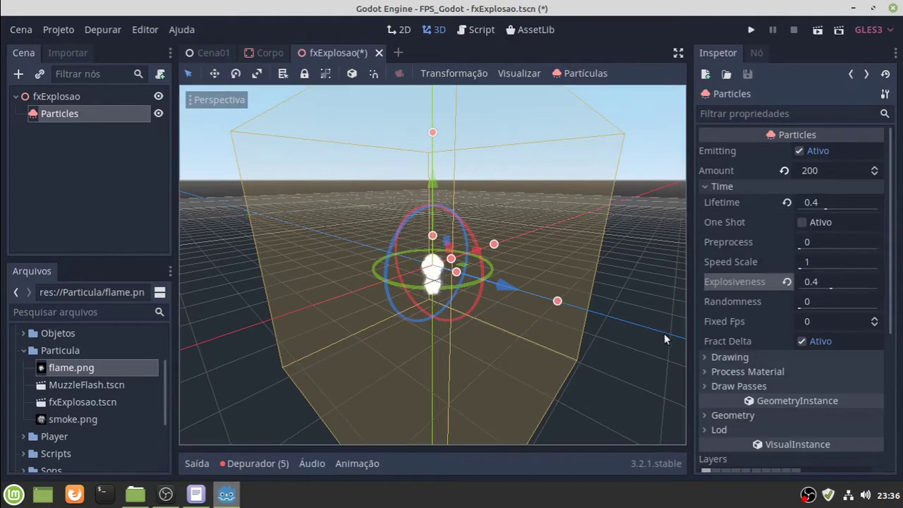
pyautogui.click(721, 194)
pyautogui.moveTo(765, 260)
pyautogui.scroll(-1, 815, 325)
pyautogui.scroll(-2, 815, 339)
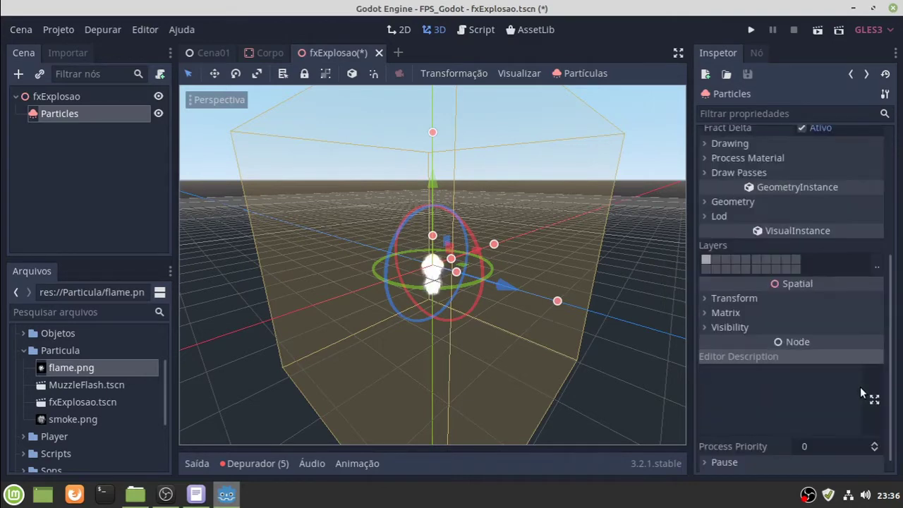
pyautogui.scroll(-2, 855, 344)
pyautogui.scroll(2, 779, 323)
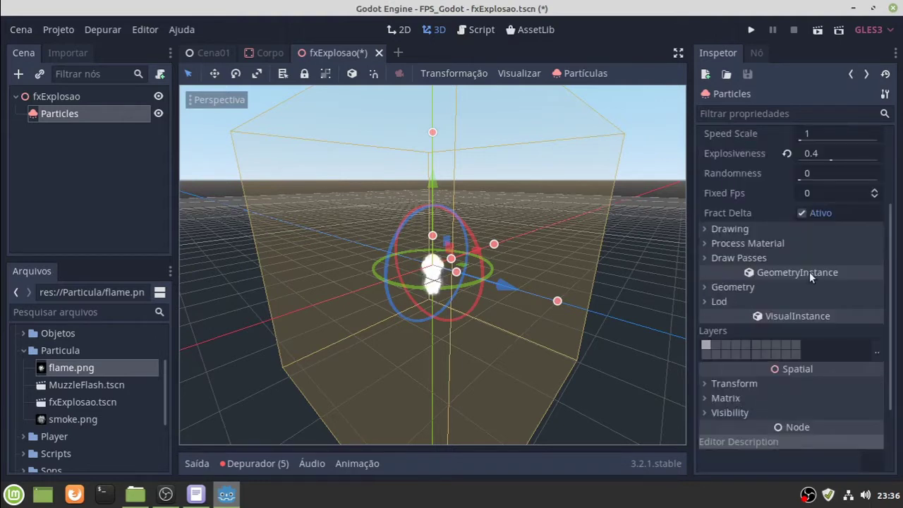
# In the ParticlesMaterial, set Emission Shape to Sphere with radius 2
pyautogui.click(787, 243)
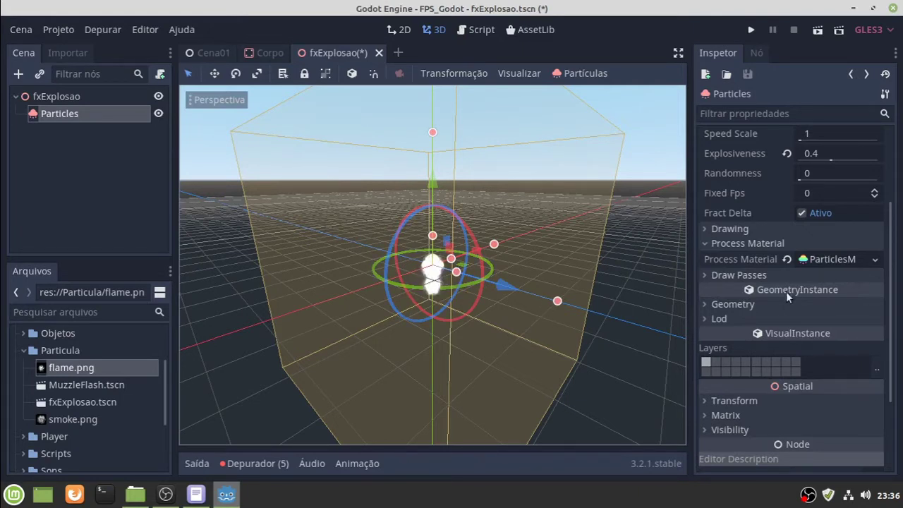
pyautogui.click(828, 259)
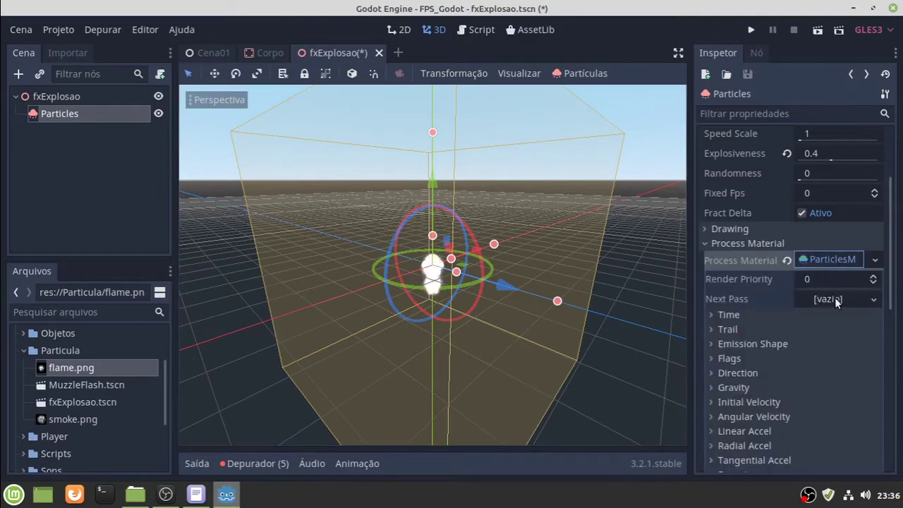
pyautogui.scroll(-2, 794, 358)
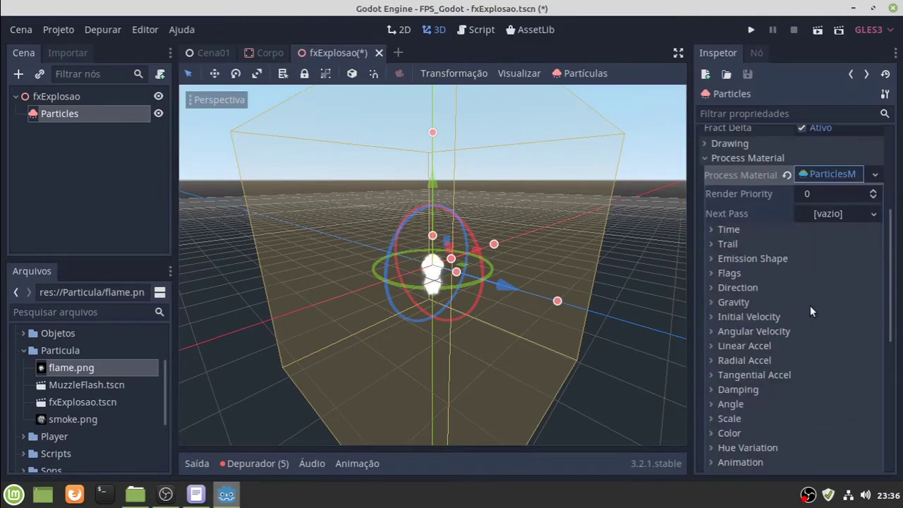
pyautogui.scroll(-1, 783, 314)
pyautogui.scroll(-2, 782, 314)
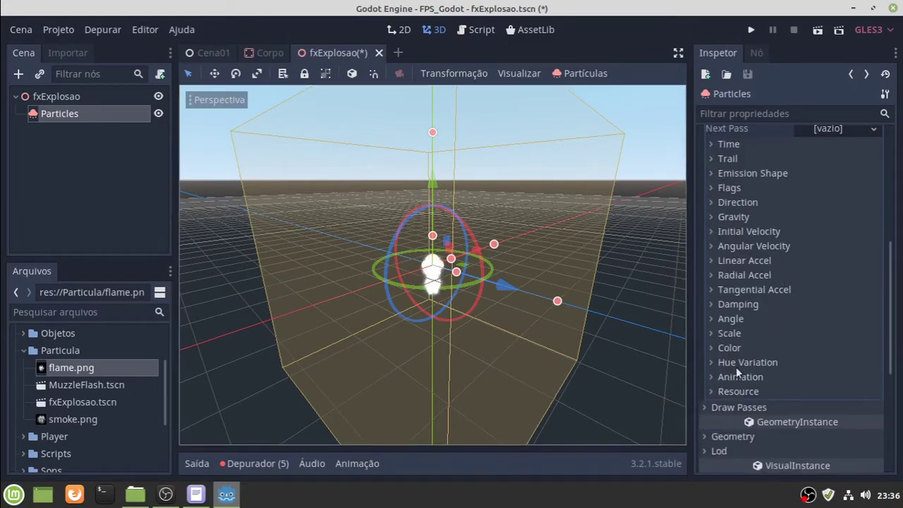
pyautogui.moveTo(751, 132)
pyautogui.click(776, 171)
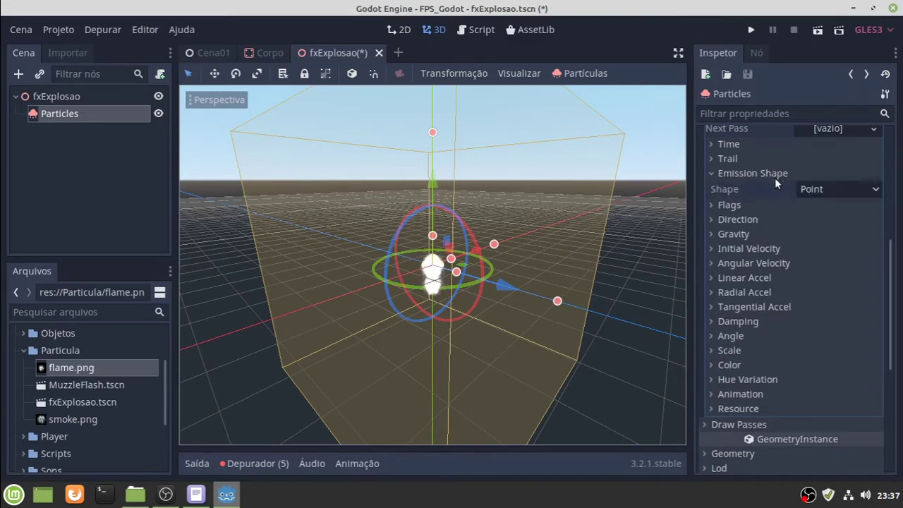
pyautogui.click(825, 187)
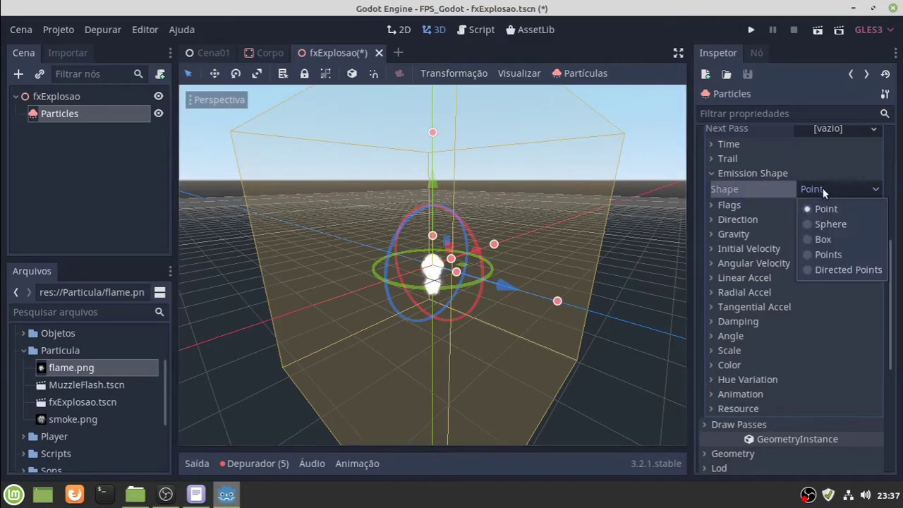
pyautogui.click(826, 222)
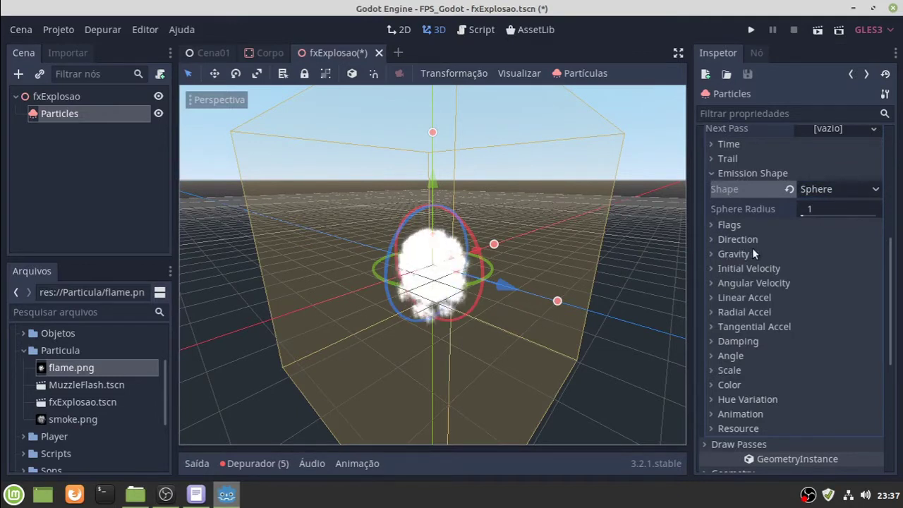
pyautogui.click(843, 212)
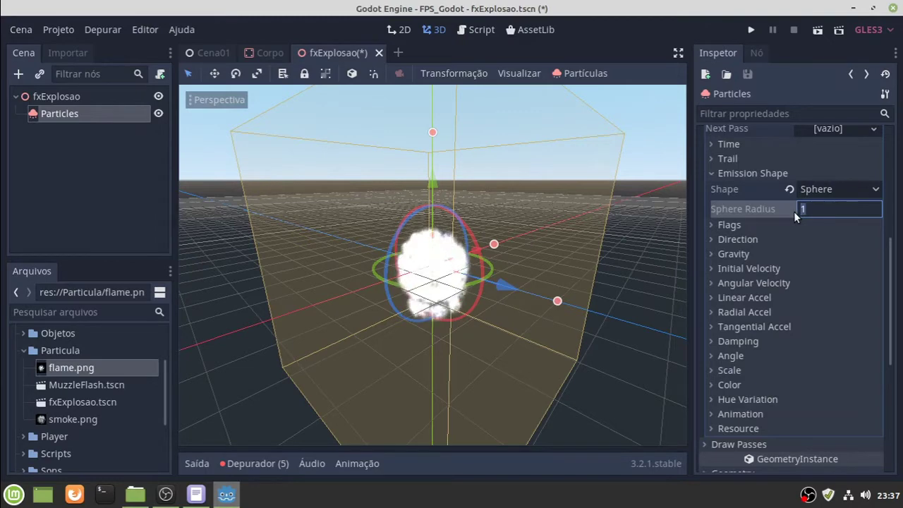
pyautogui.write('2')
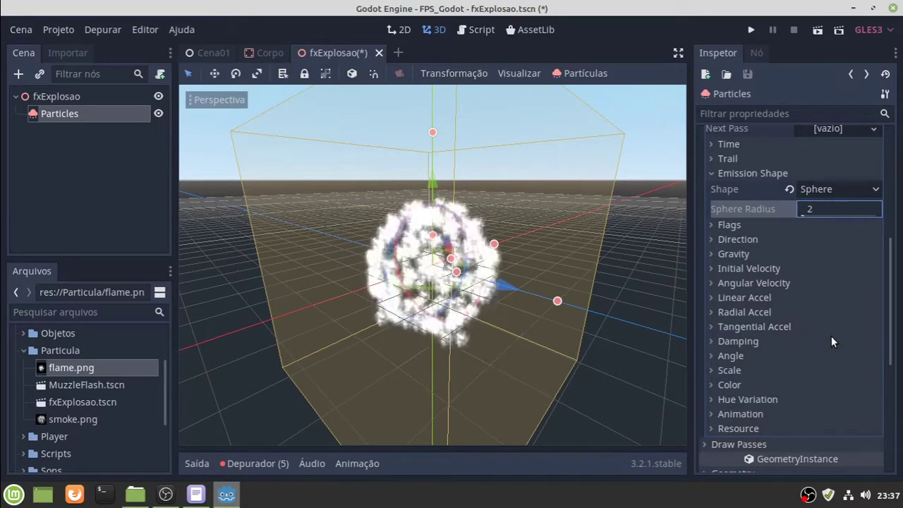
# Set the Direction Spread to 180 and direction x to 0
pyautogui.click(749, 227)
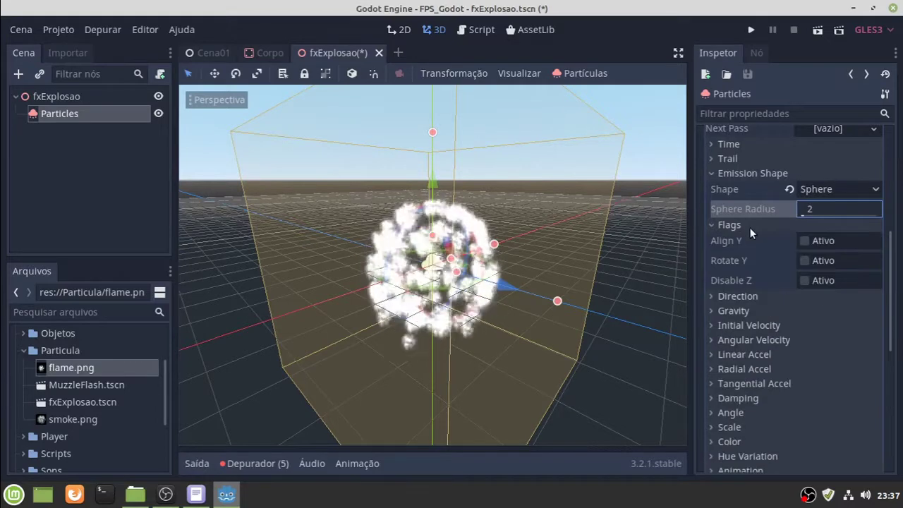
pyautogui.click(749, 227)
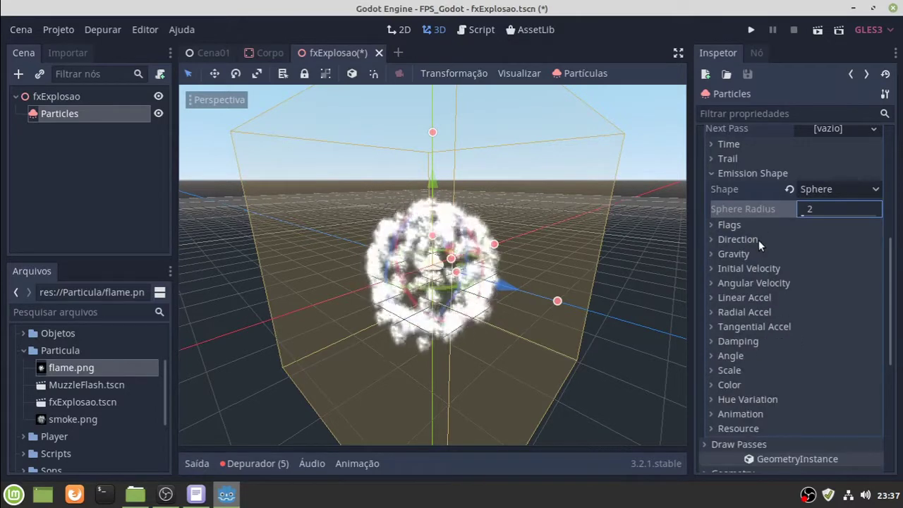
pyautogui.click(759, 240)
pyautogui.click(813, 291)
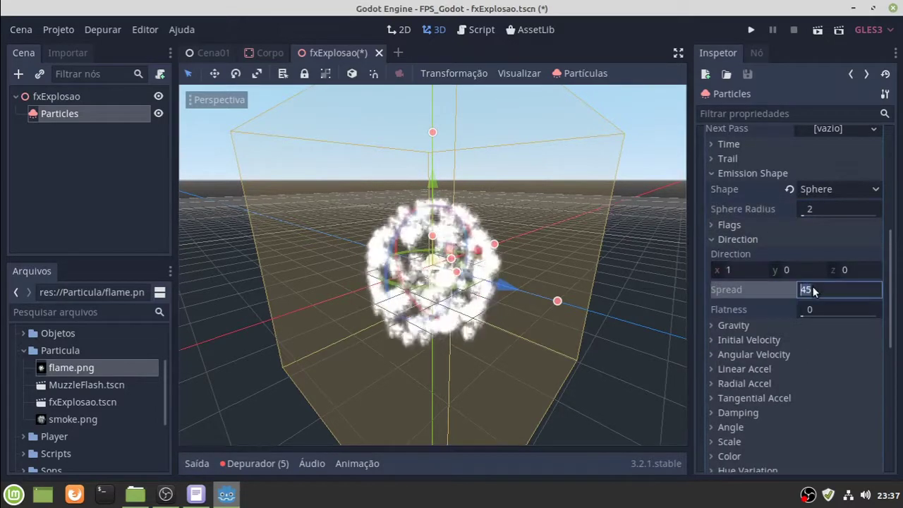
pyautogui.write('180')
pyautogui.press('Return')
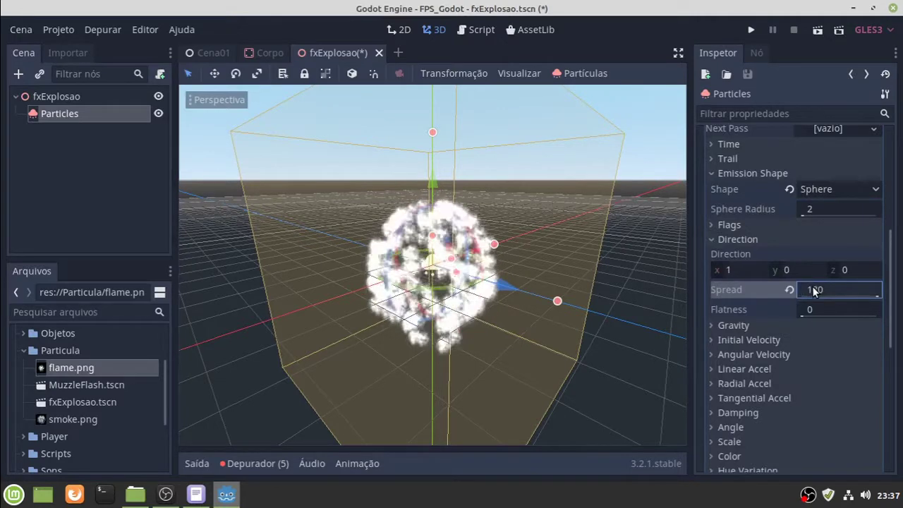
pyautogui.click(744, 270)
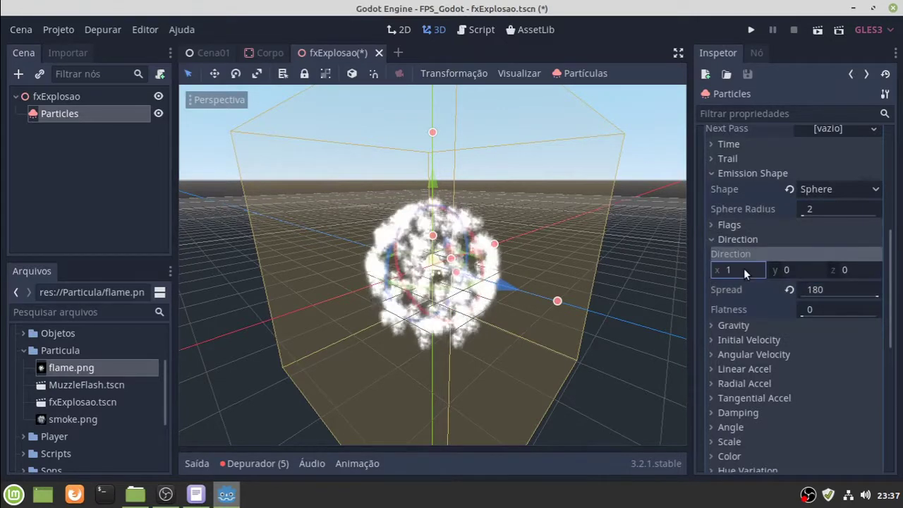
pyautogui.write('0.957')
pyautogui.press('Return')
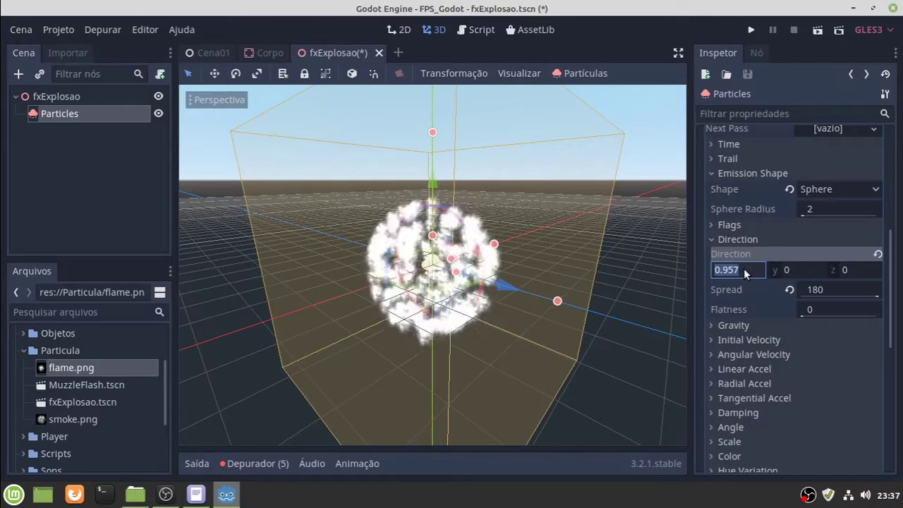
pyautogui.write('0')
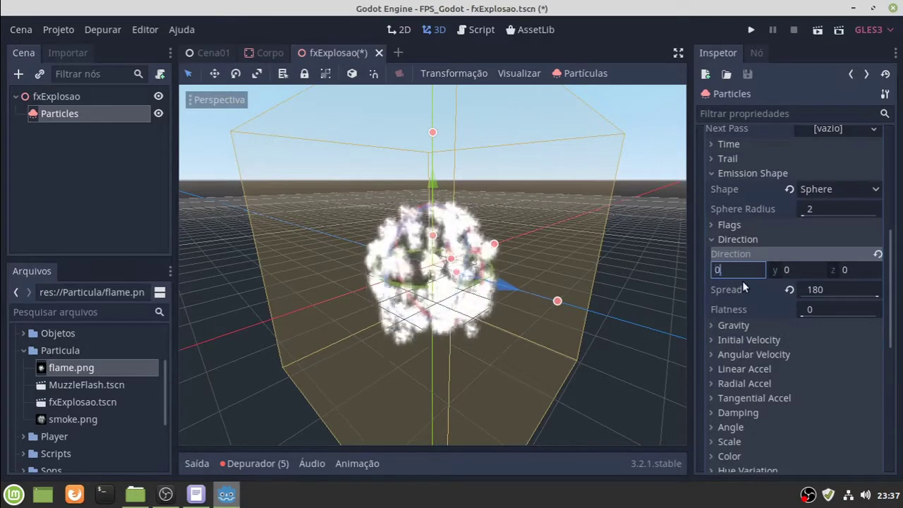
pyautogui.press('Return')
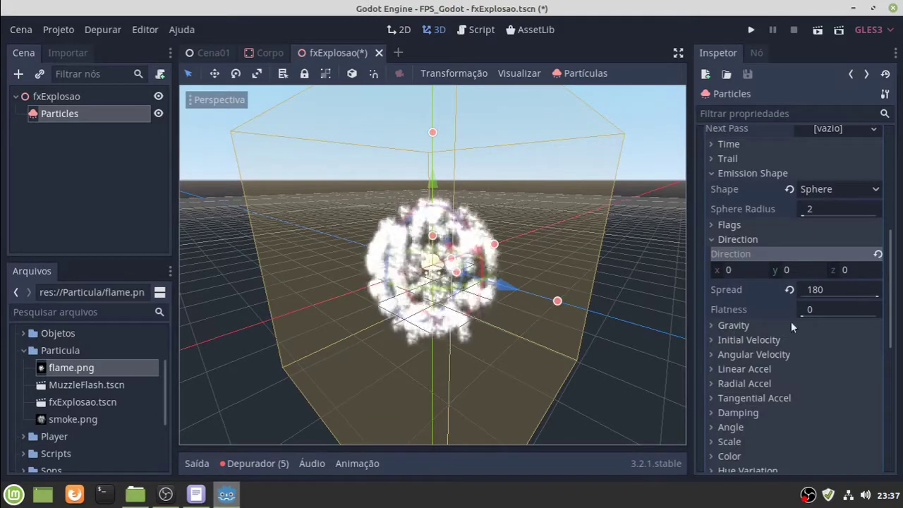
# Set gravity y to 0, try -150, then return it to 0 for zero gravity
pyautogui.scroll(-3, 846, 300)
pyautogui.click(754, 239)
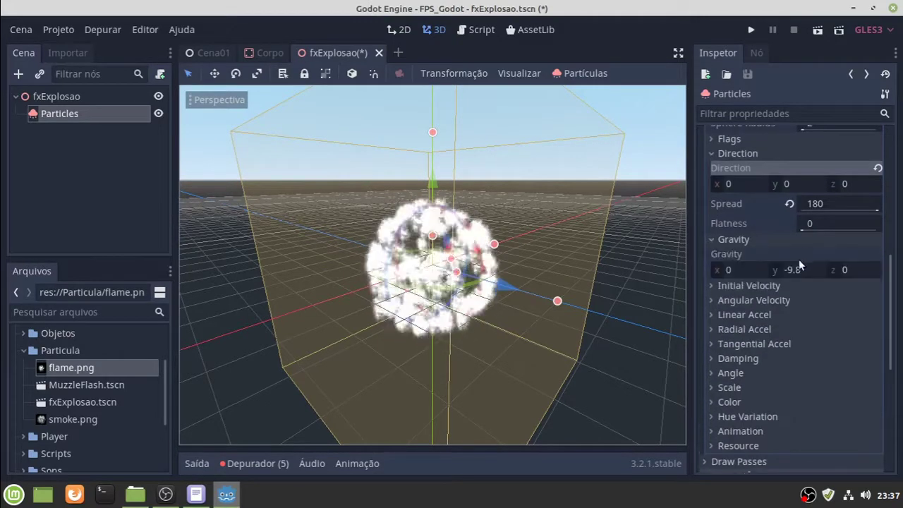
pyautogui.click(799, 269)
pyautogui.write('0')
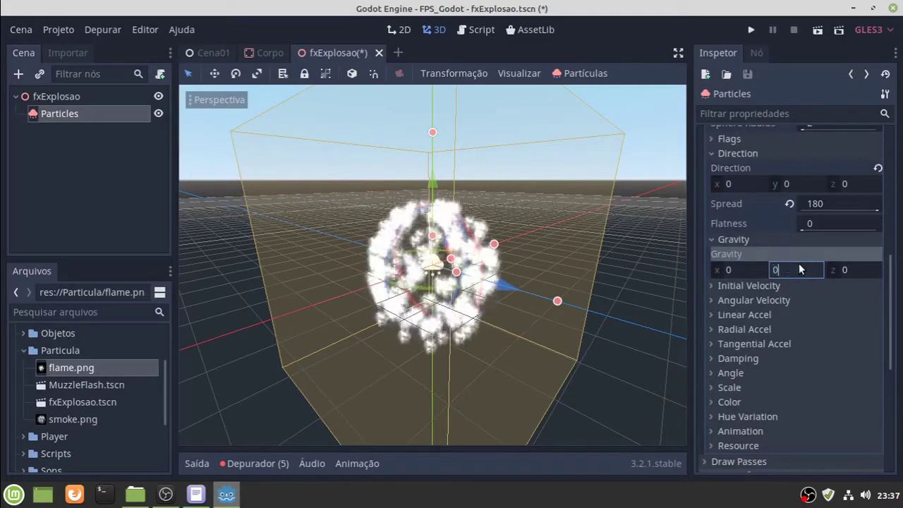
pyautogui.press('Return')
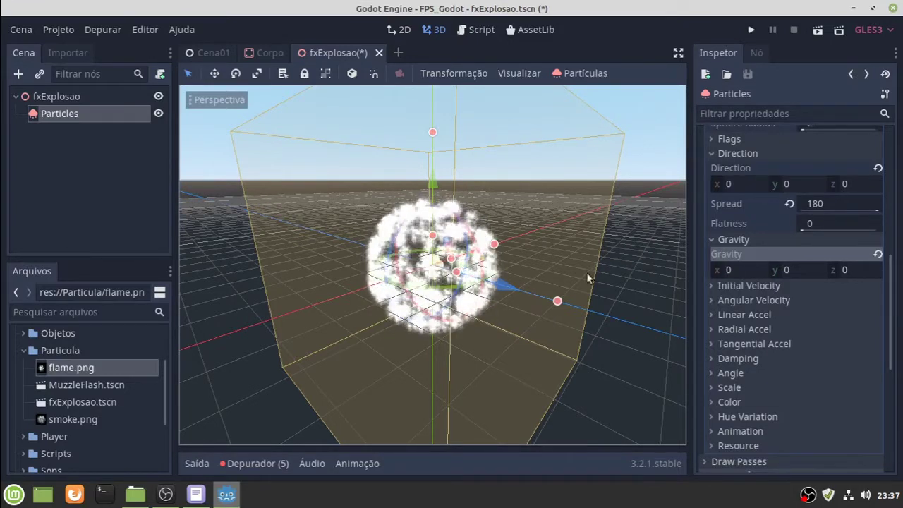
pyautogui.click(814, 272)
pyautogui.write('-')
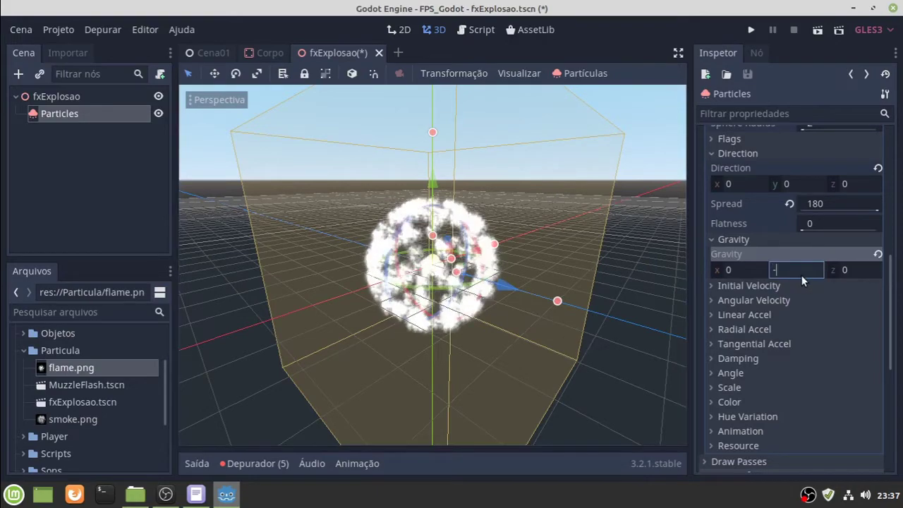
pyautogui.write('150')
pyautogui.press('Return')
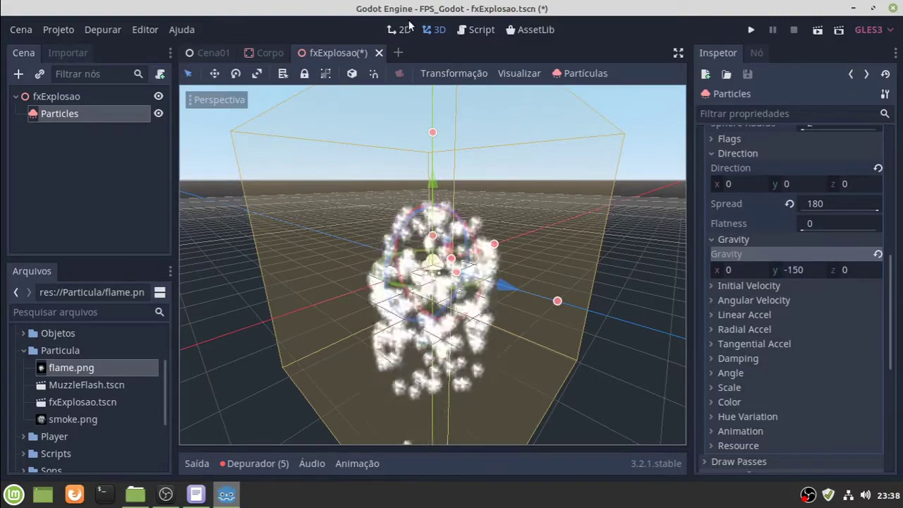
pyautogui.click(814, 271)
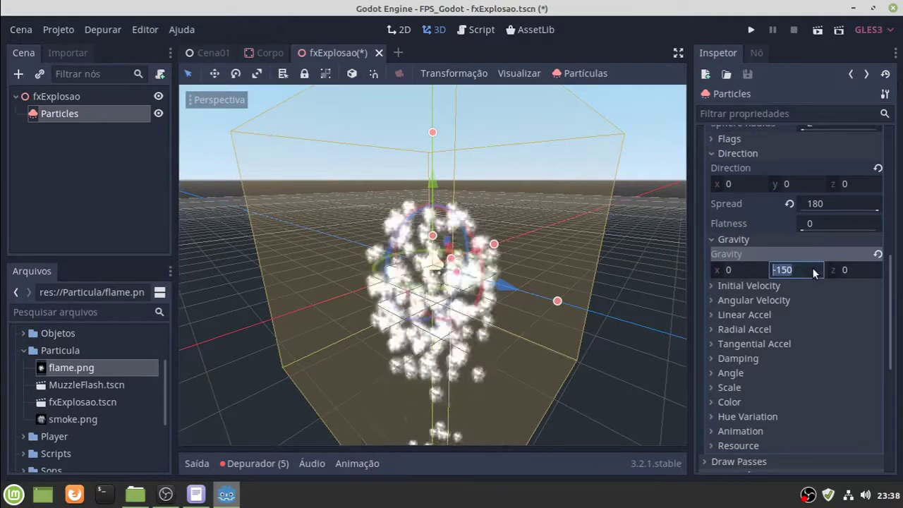
pyautogui.write('0')
pyautogui.press('Return')
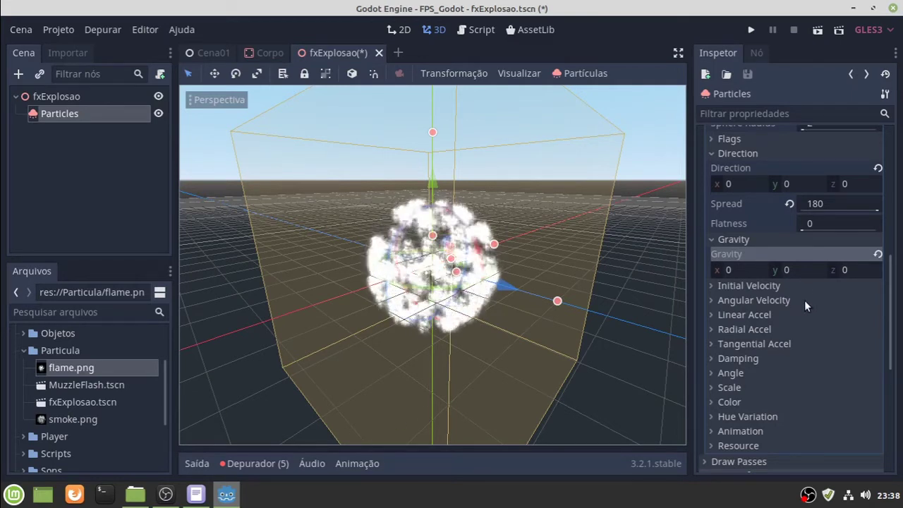
# Set the particles' Linear Accel to 25 with an Accel Random of 0.5
pyautogui.click(757, 314)
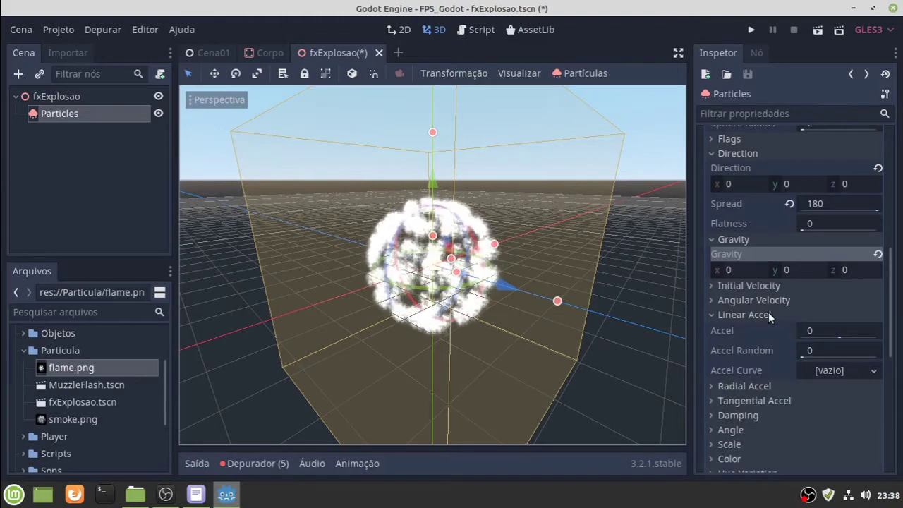
pyautogui.click(816, 331)
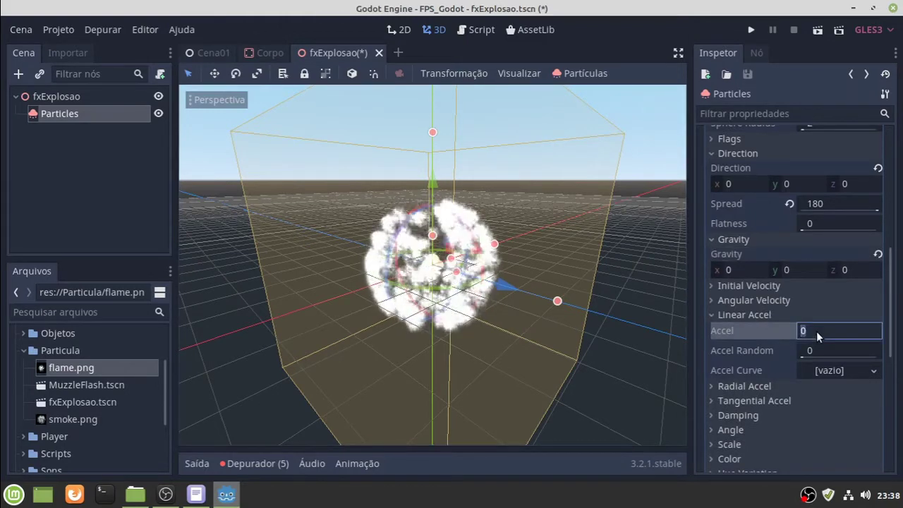
pyautogui.write('25')
pyautogui.press('Return')
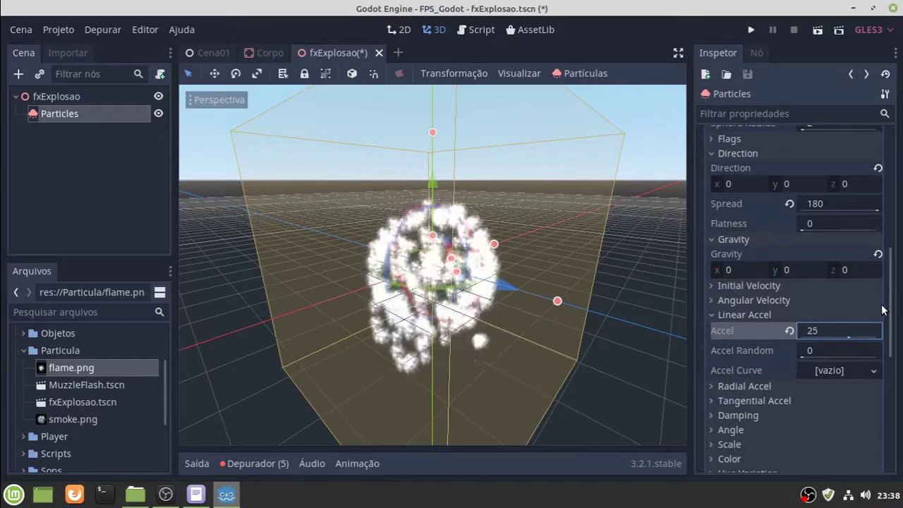
pyautogui.click(836, 348)
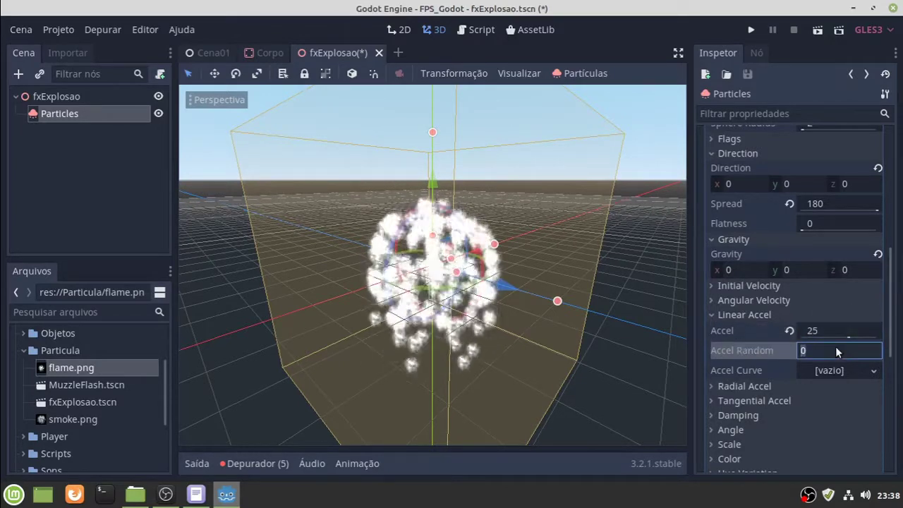
pyautogui.write('0.')
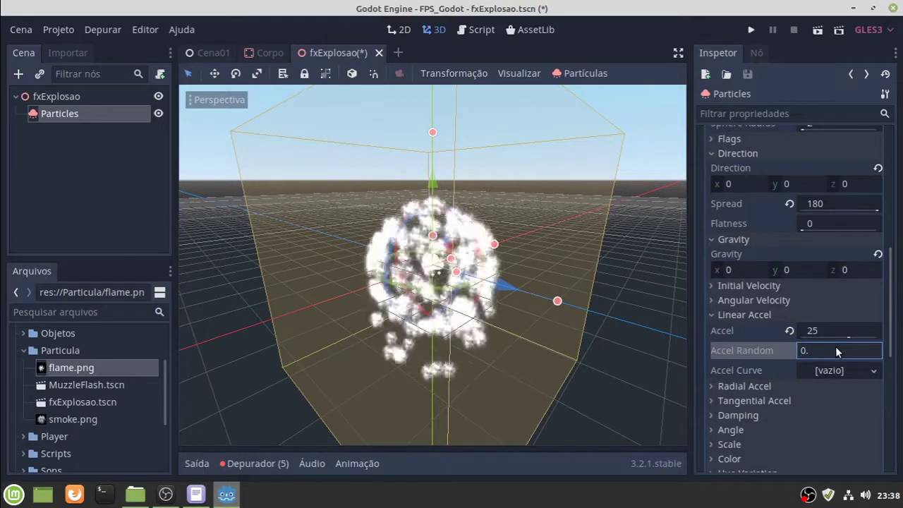
pyautogui.write('5')
pyautogui.press('Return')
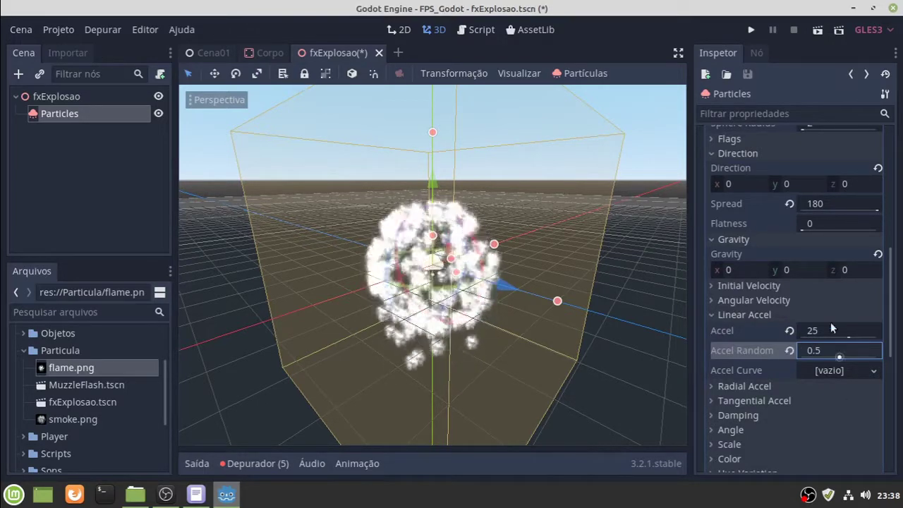
pyautogui.scroll(-2, 857, 373)
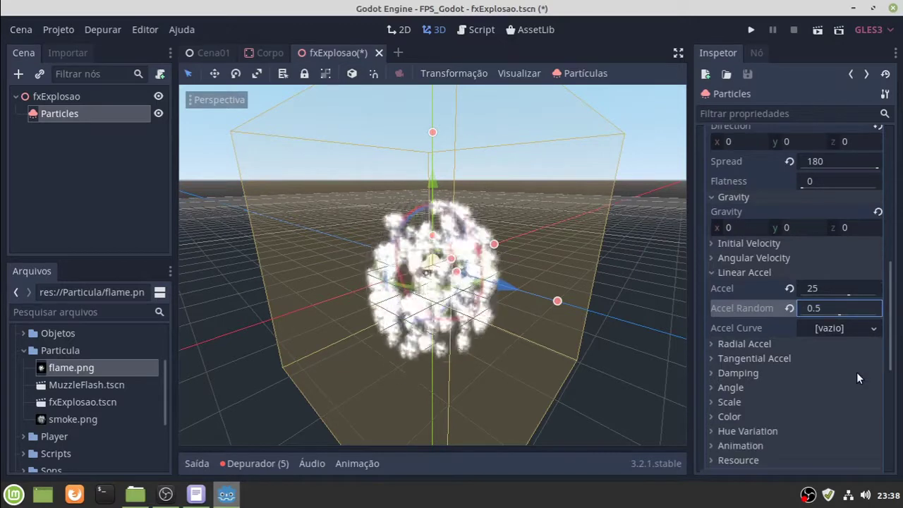
pyautogui.click(859, 329)
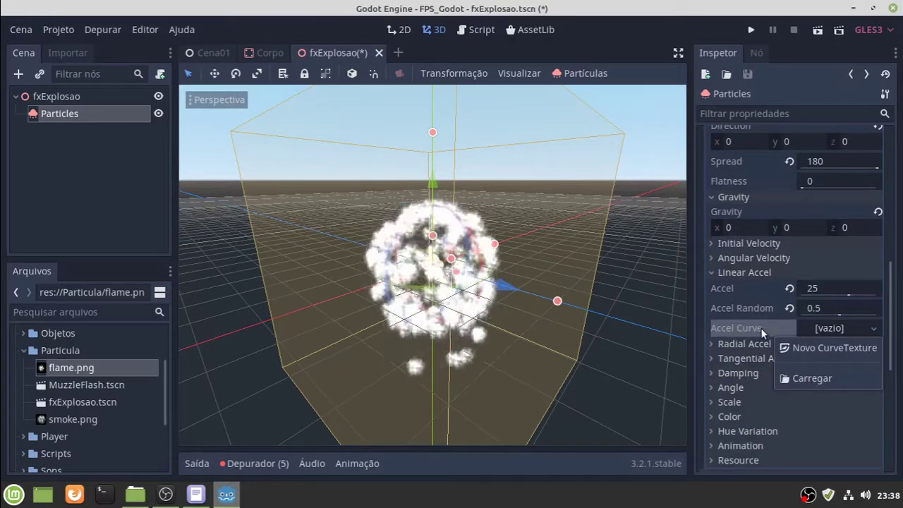
# Assign a new CurveTexture as the Linear Accel curve and expand its settings
pyautogui.click(822, 347)
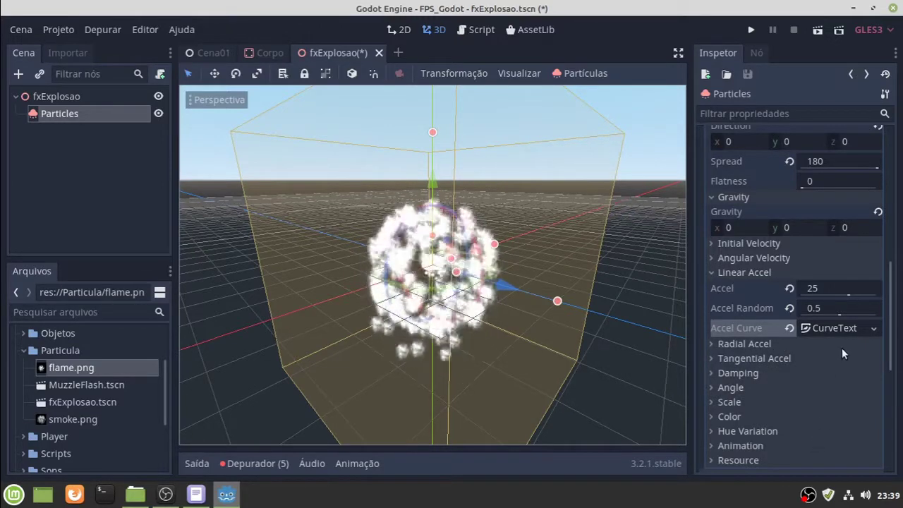
pyautogui.click(838, 327)
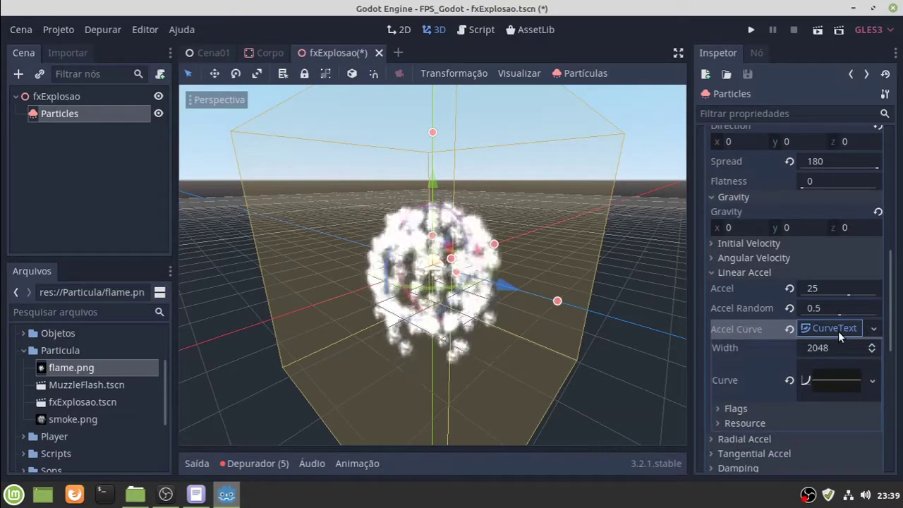
# Open the acceleration curve editor and raise the curve's first point to 200
pyautogui.click(827, 380)
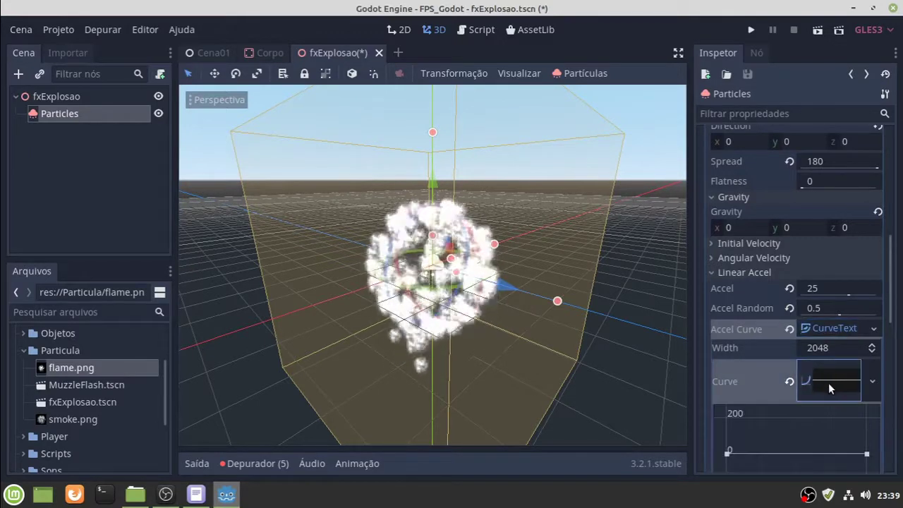
pyautogui.moveTo(893, 319); pyautogui.dragTo(890, 372)
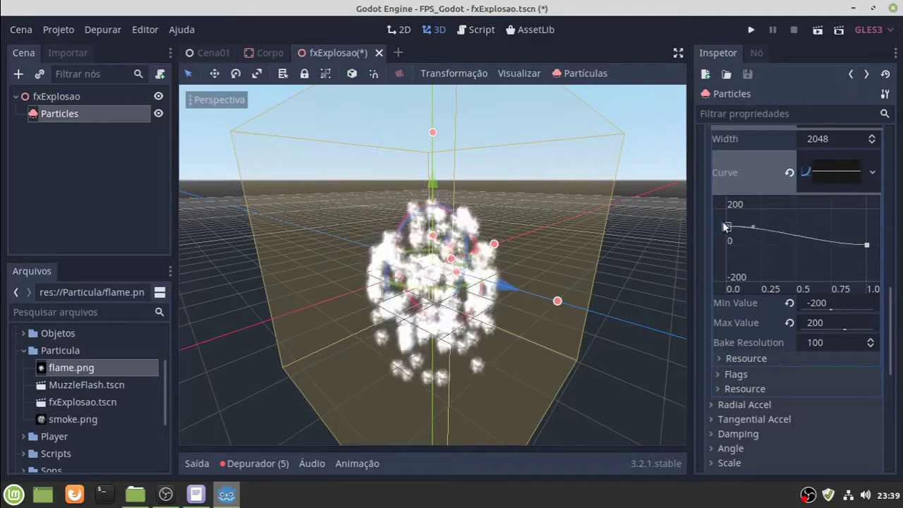
pyautogui.moveTo(722, 209); pyautogui.dragTo(722, 207)
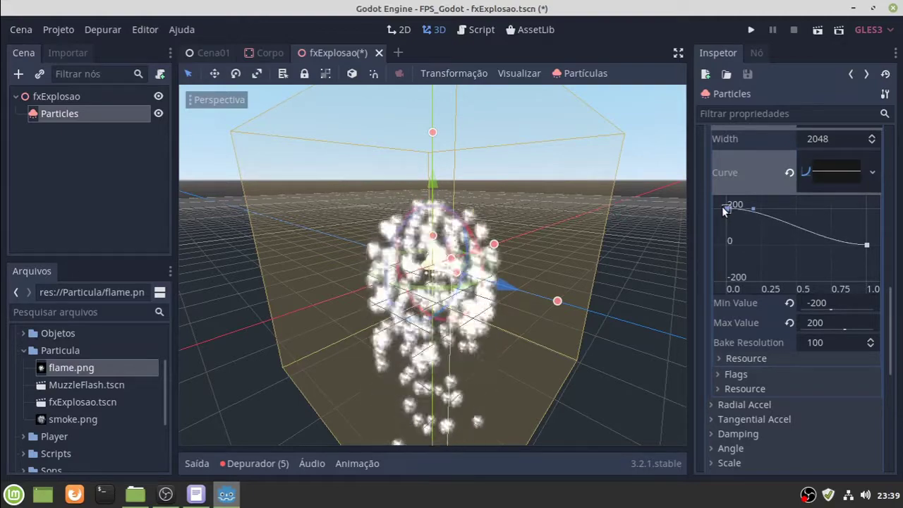
# Add a curve point so the curve drops steeply, then eases down below zero
pyautogui.rightClick(772, 217)
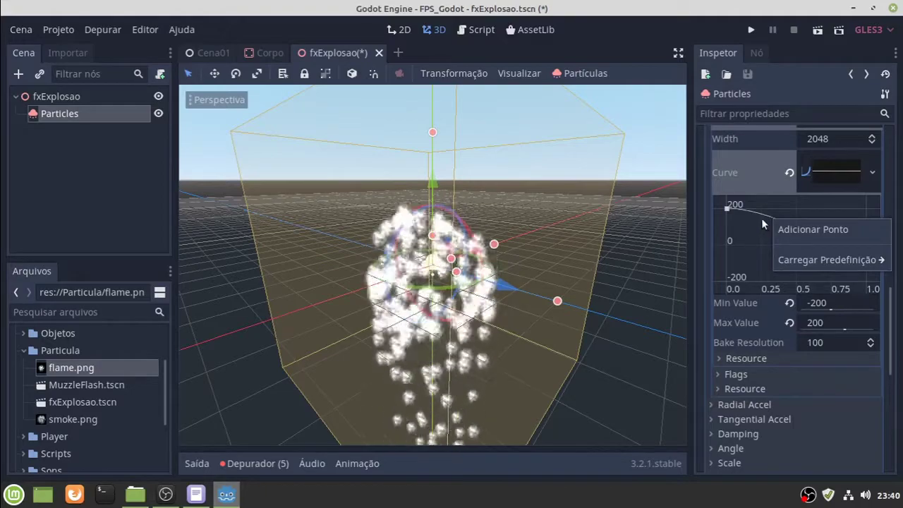
pyautogui.click(756, 227)
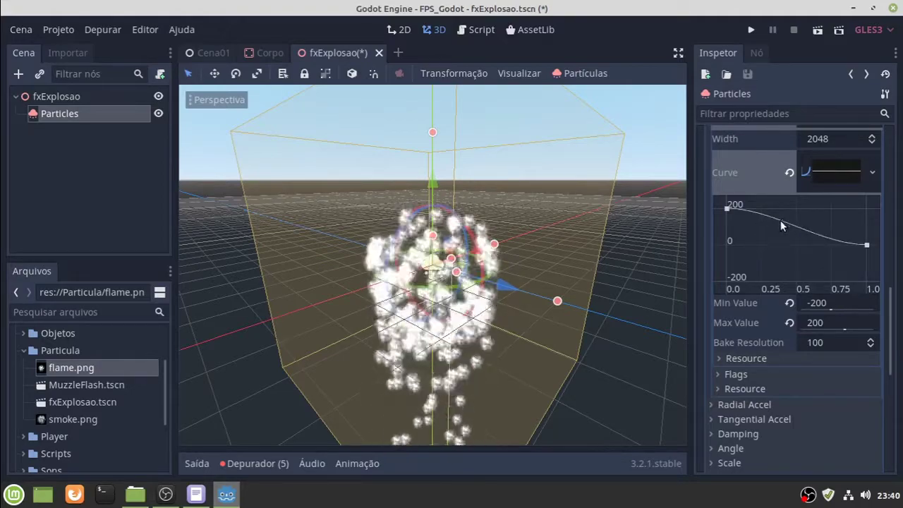
pyautogui.rightClick(780, 226)
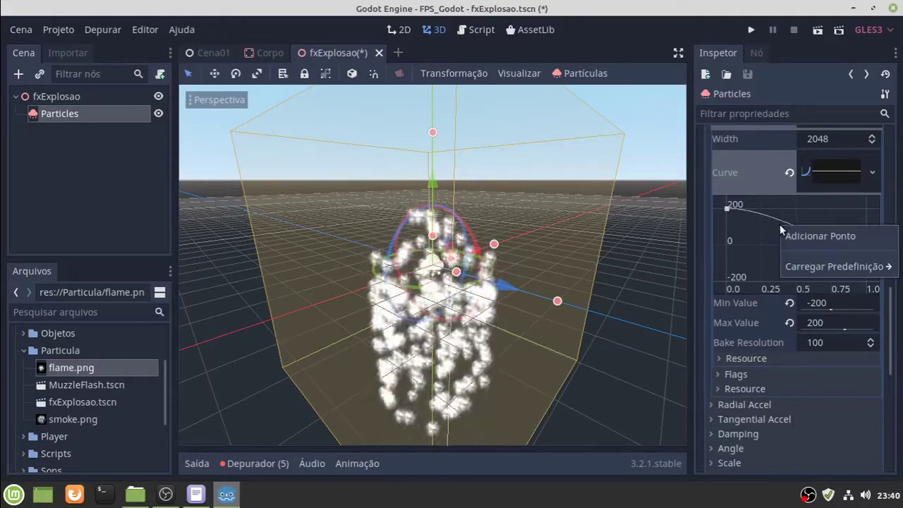
pyautogui.click(816, 237)
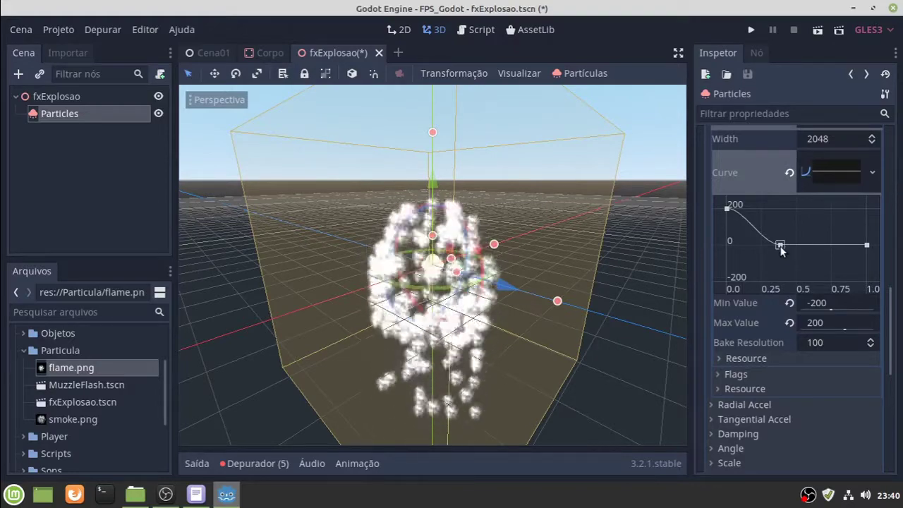
pyautogui.moveTo(754, 240); pyautogui.dragTo(732, 266)
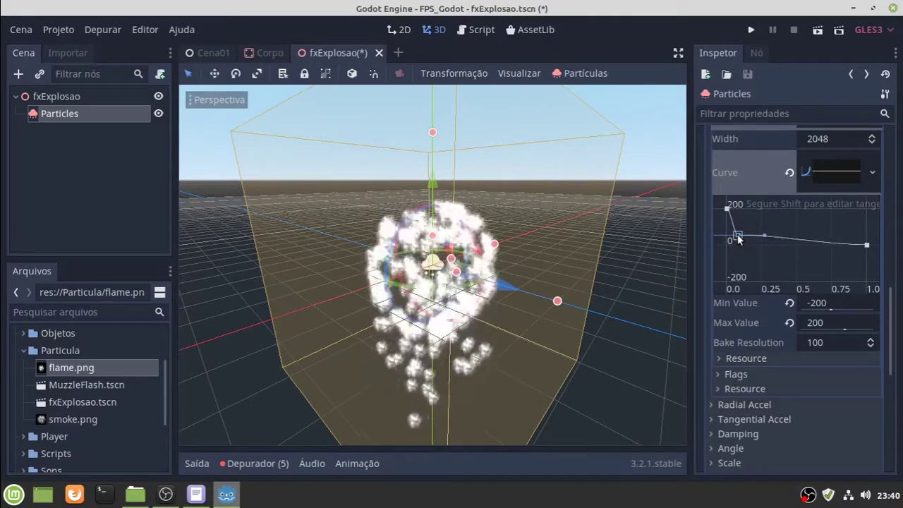
pyautogui.moveTo(739, 239); pyautogui.dragTo(740, 242)
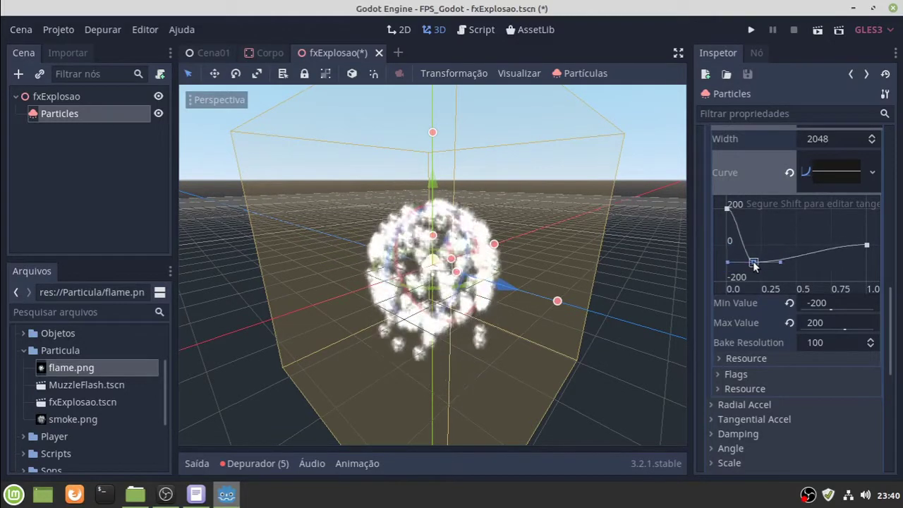
pyautogui.moveTo(744, 255); pyautogui.dragTo(757, 254)
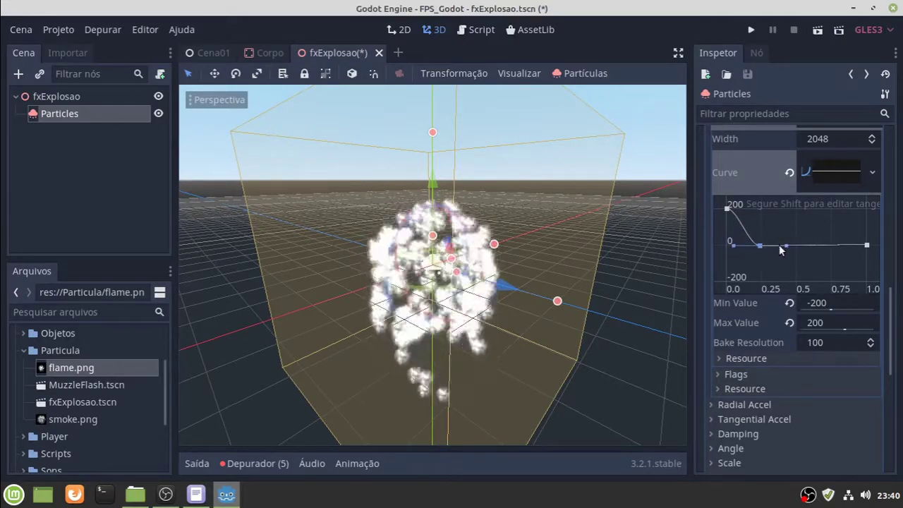
pyautogui.click(867, 248)
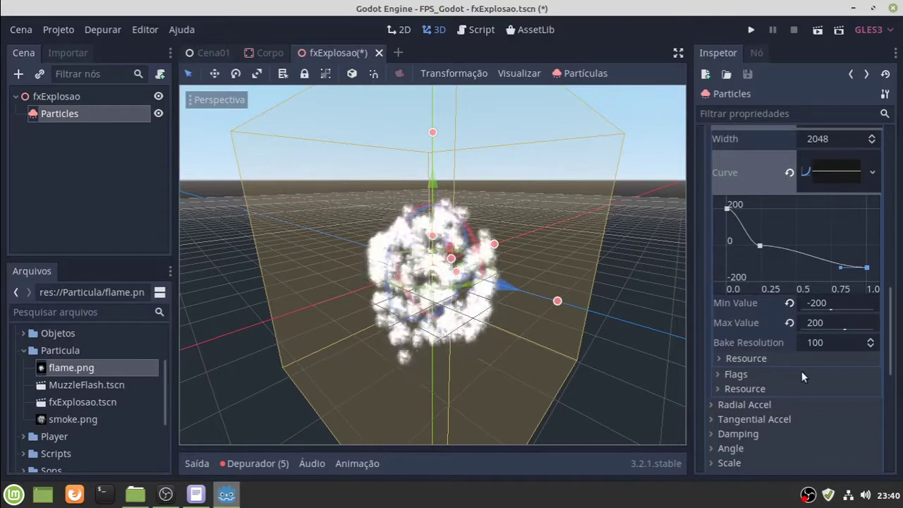
pyautogui.scroll(-2, 781, 396)
pyautogui.scroll(-2, 778, 381)
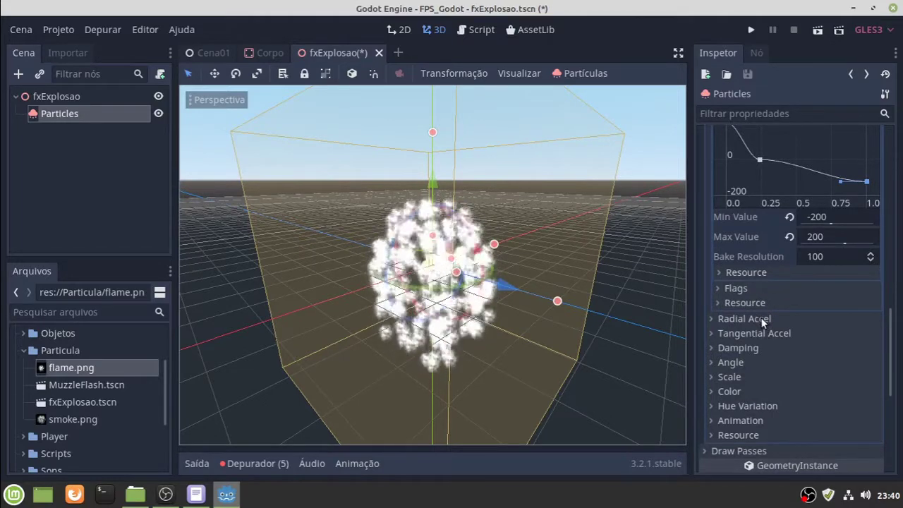
# Give the particles a Radial Accel of 25 with an Accel Random of 0.5
pyautogui.click(760, 318)
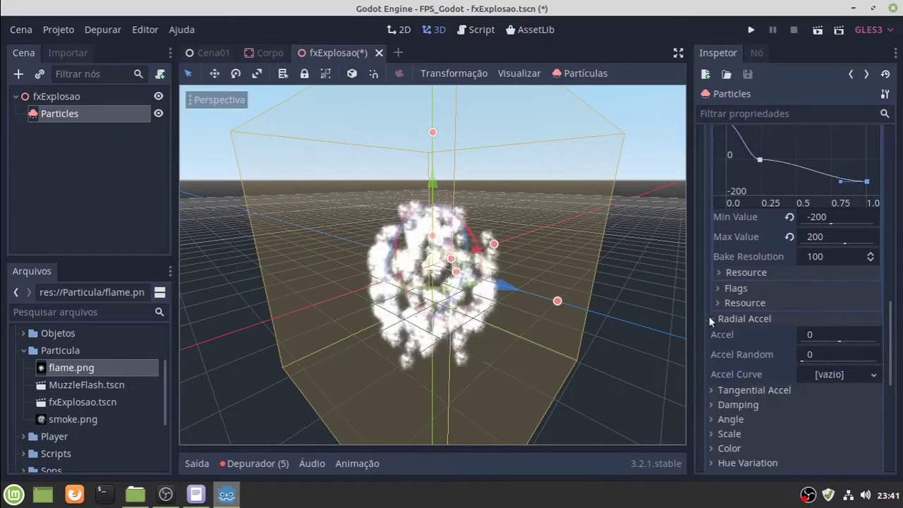
pyautogui.scroll(4, 784, 337)
pyautogui.scroll(5, 791, 340)
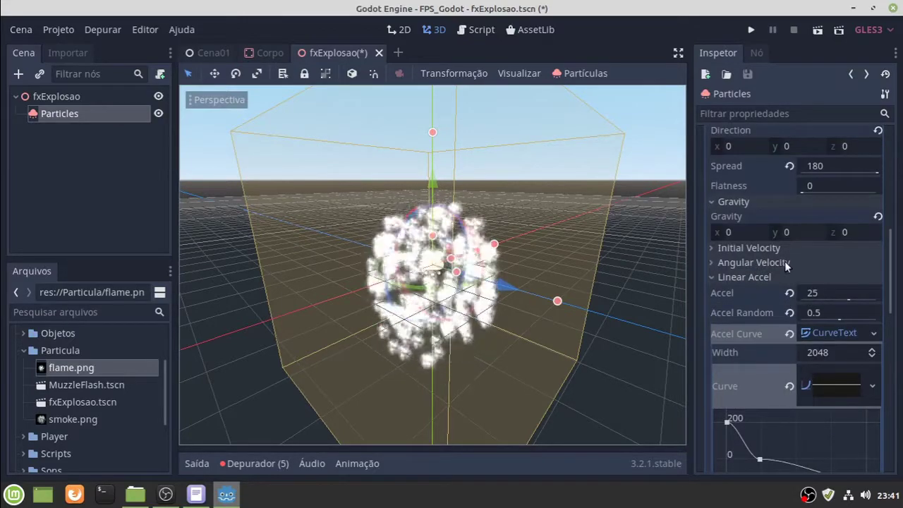
pyautogui.scroll(-3, 786, 262)
pyautogui.scroll(-3, 790, 268)
pyautogui.scroll(-2, 788, 370)
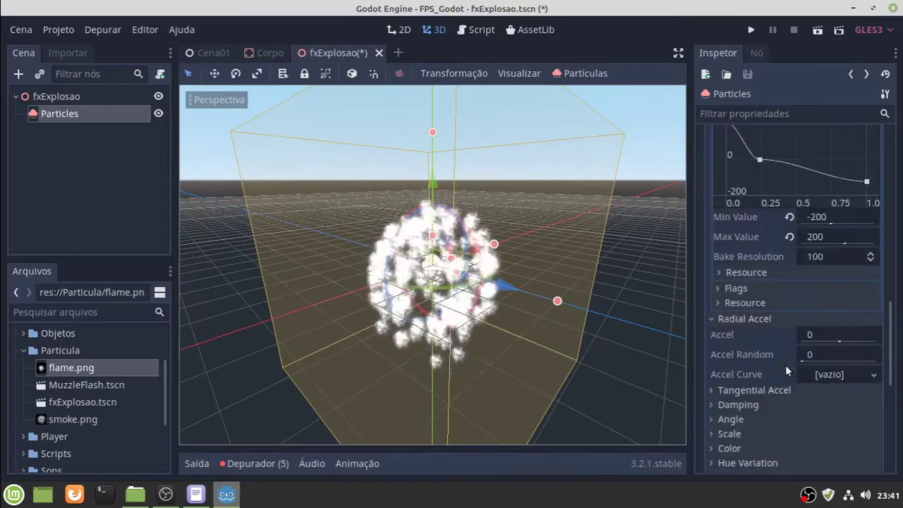
pyautogui.click(824, 330)
pyautogui.write('25')
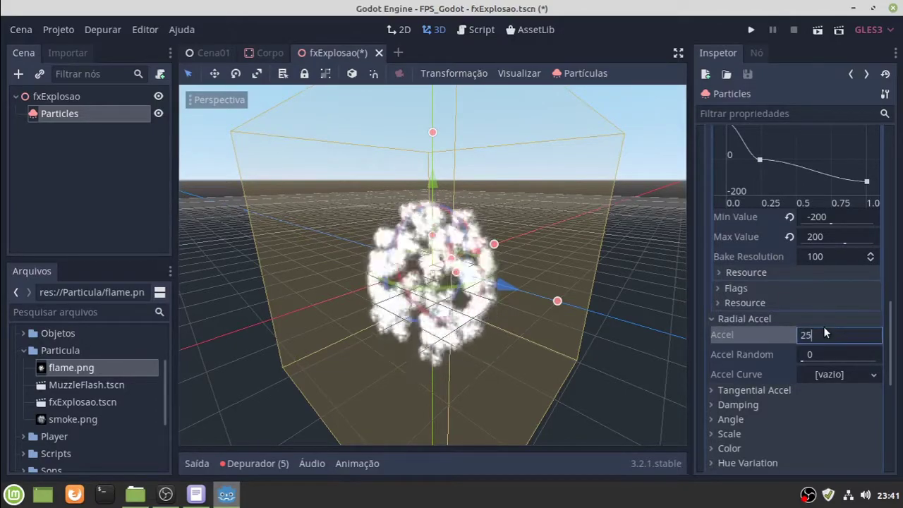
pyautogui.press('Return')
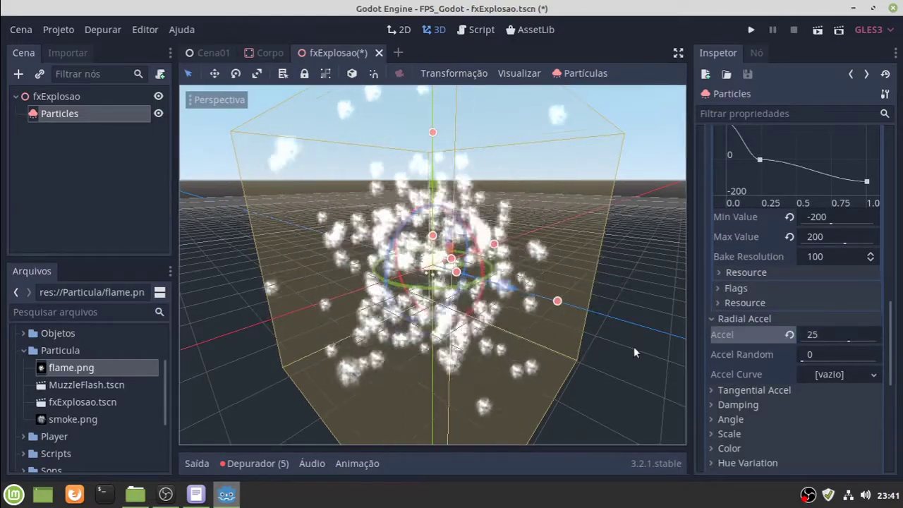
pyautogui.moveTo(842, 353)
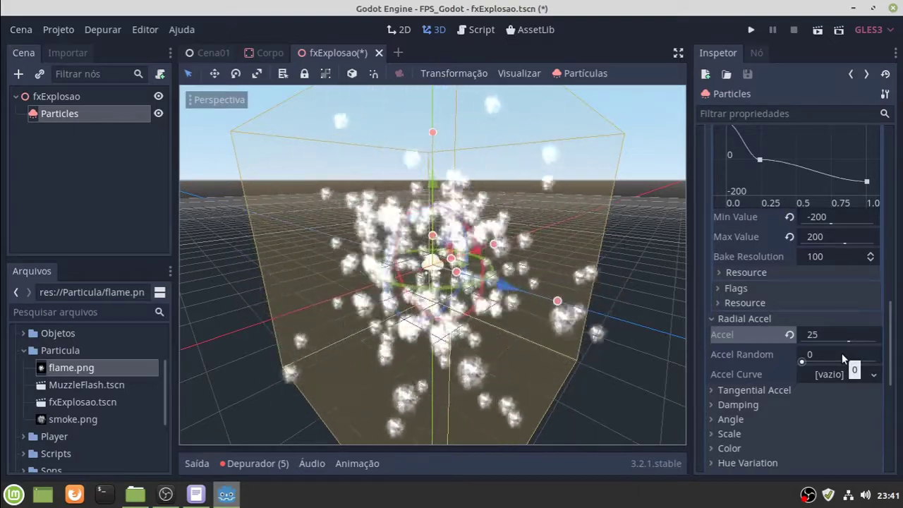
pyautogui.click(842, 353)
pyautogui.write('0.')
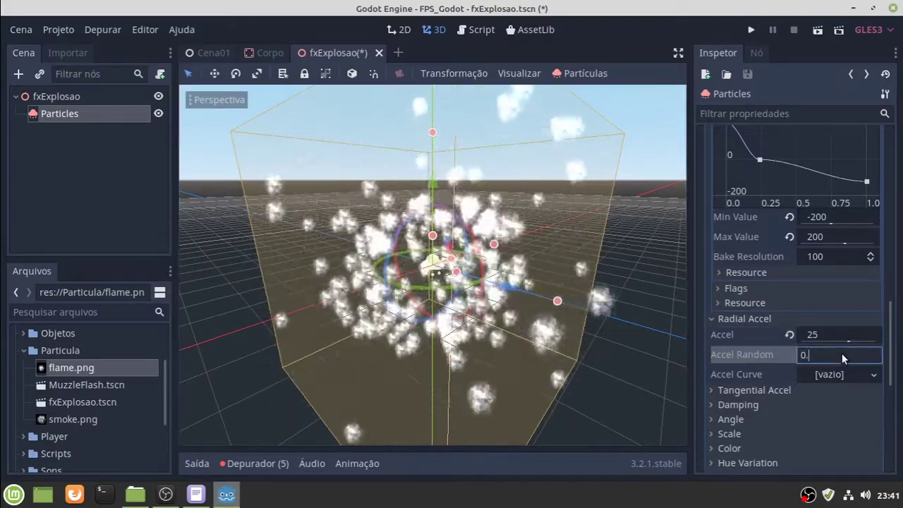
pyautogui.write('5')
pyautogui.press('Return')
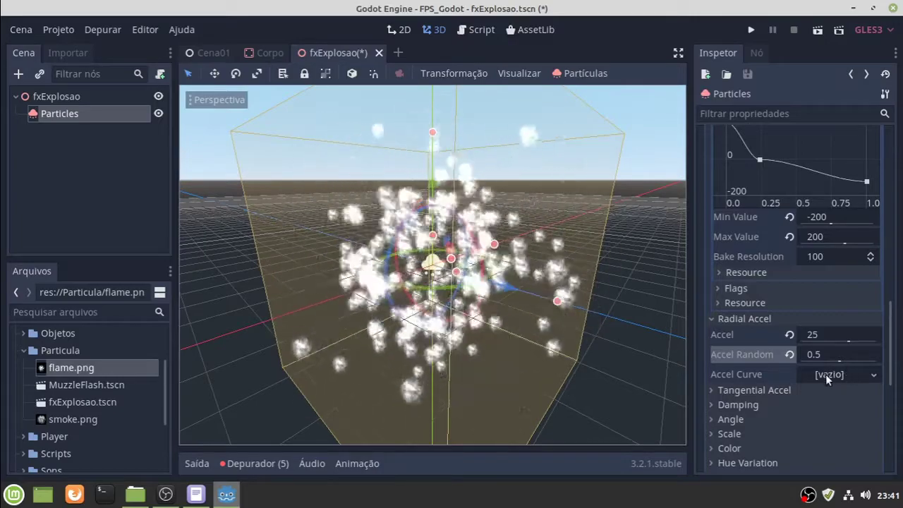
pyautogui.scroll(-1, 816, 393)
pyautogui.scroll(-2, 816, 393)
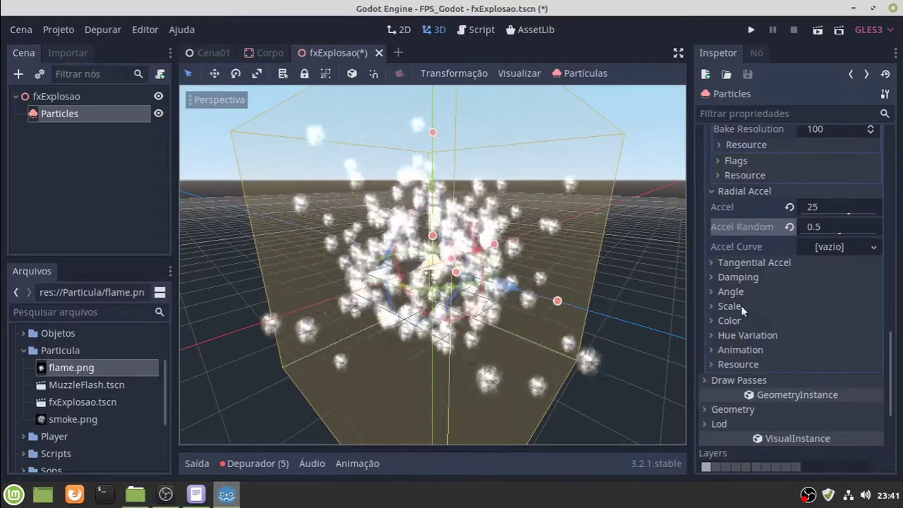
pyautogui.click(740, 306)
pyautogui.click(809, 322)
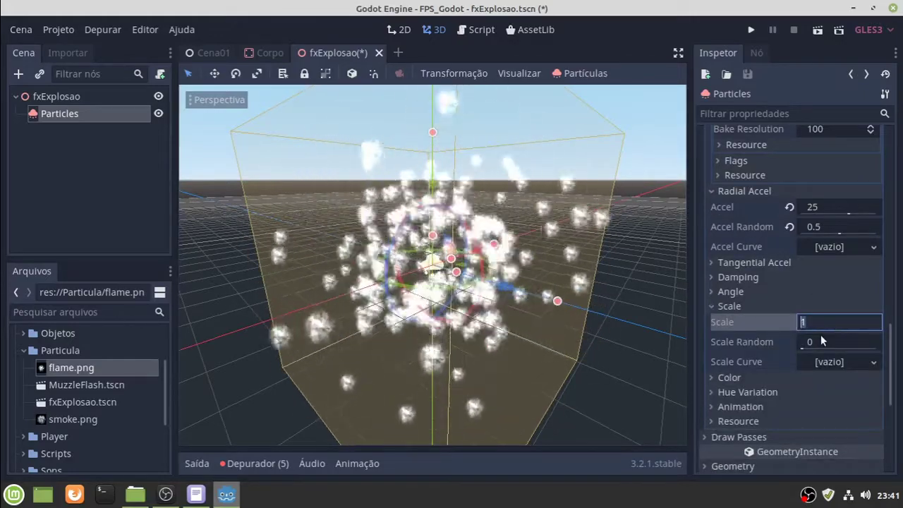
pyautogui.write('3')
pyautogui.press('Return')
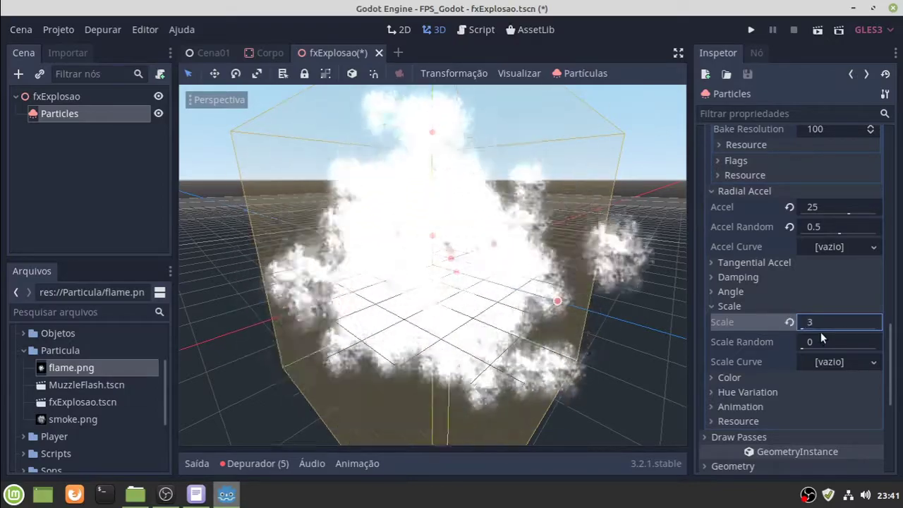
pyautogui.scroll(-3, 316, 293)
pyautogui.scroll(-3, 337, 258)
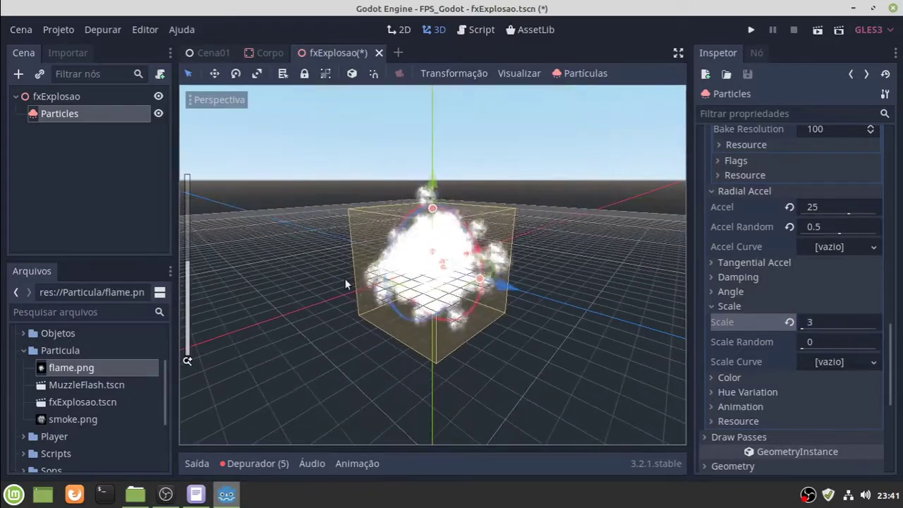
pyautogui.scroll(-3, 344, 277)
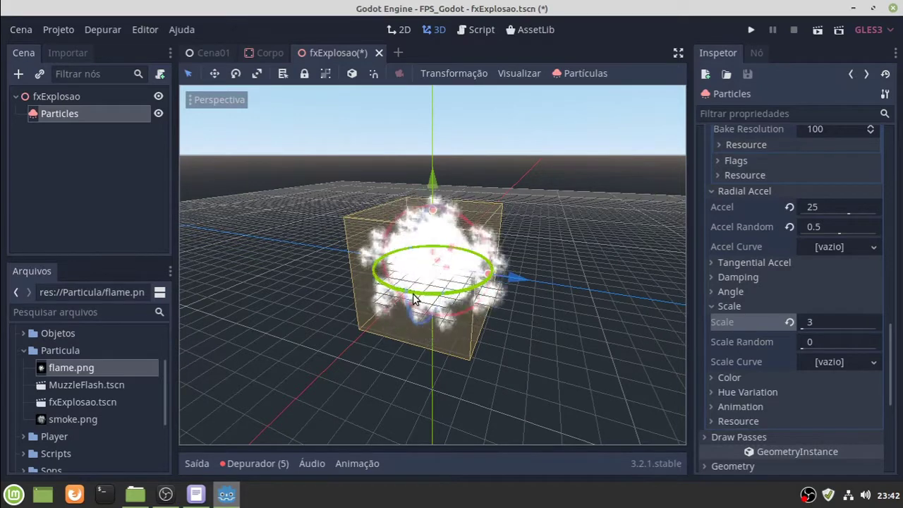
# Assign a new CurveTexture to Scale Curve and set its curve's Max Value to 2.5
pyautogui.click(841, 362)
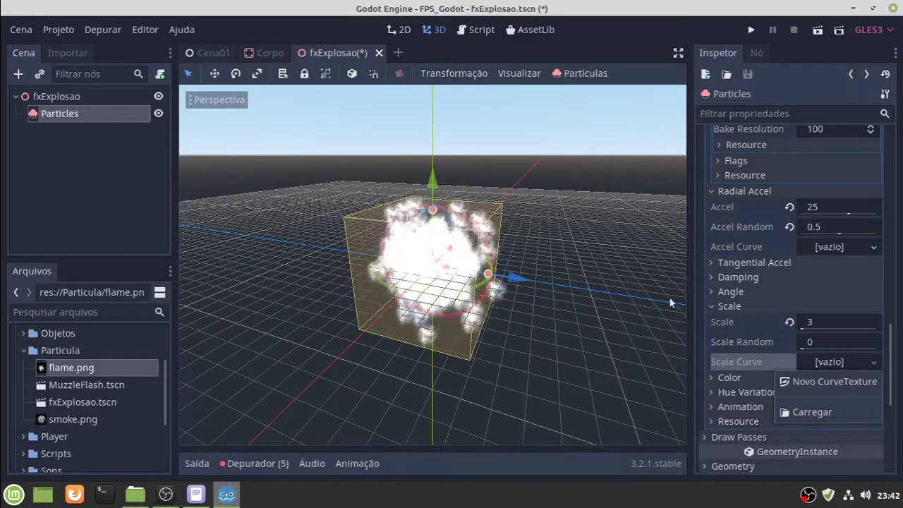
pyautogui.click(841, 381)
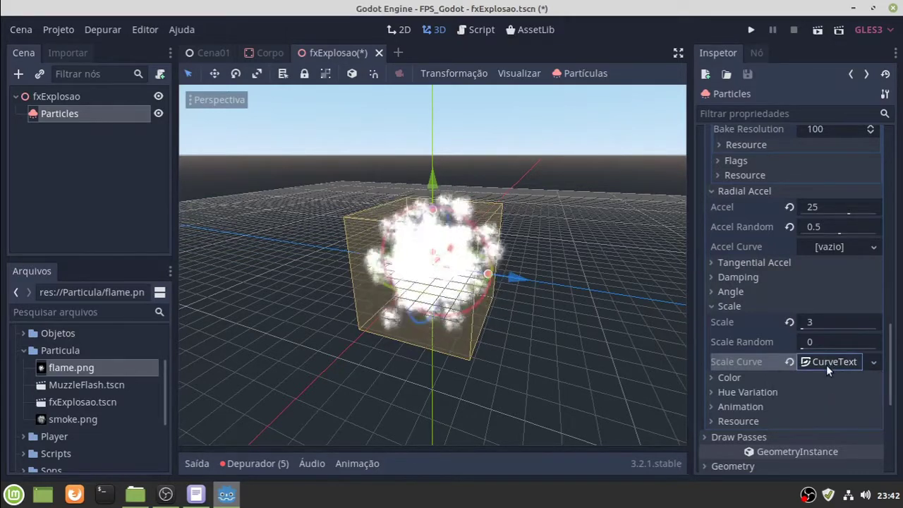
pyautogui.click(828, 362)
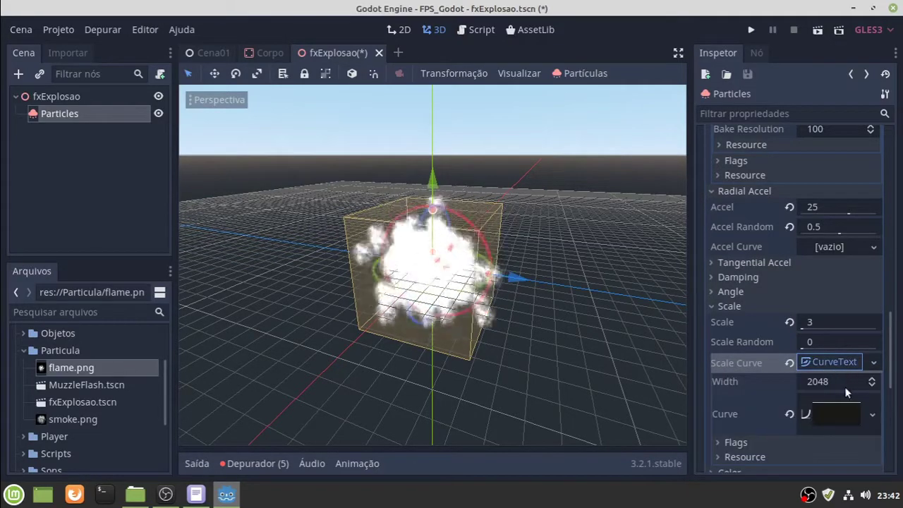
pyautogui.moveTo(889, 372); pyautogui.dragTo(889, 395)
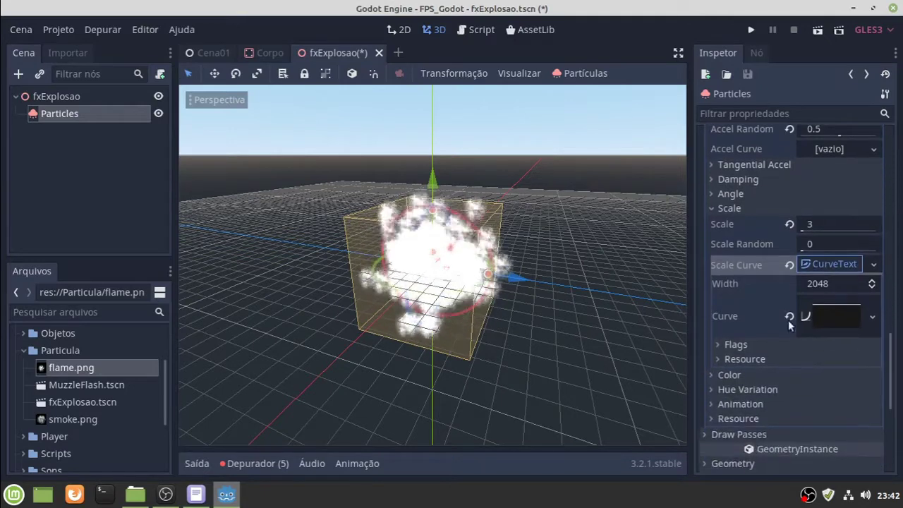
pyautogui.click(824, 320)
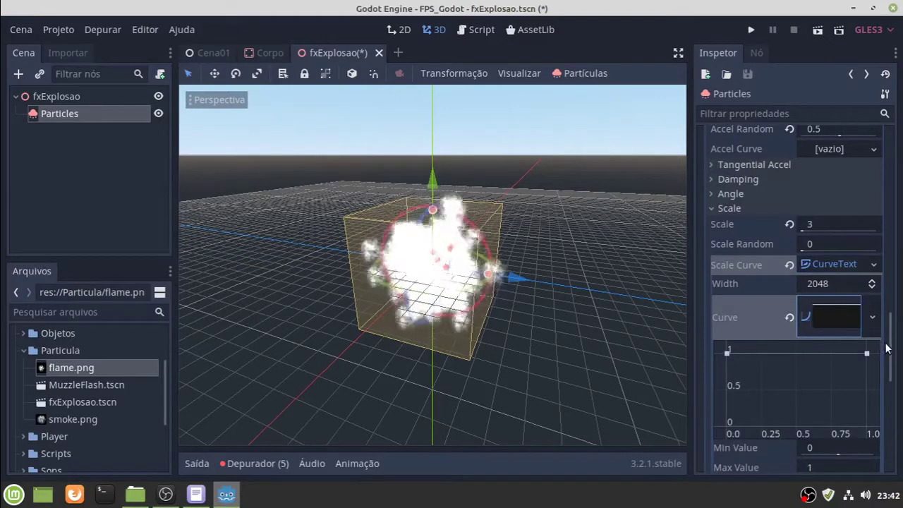
pyautogui.moveTo(889, 357); pyautogui.dragTo(888, 372)
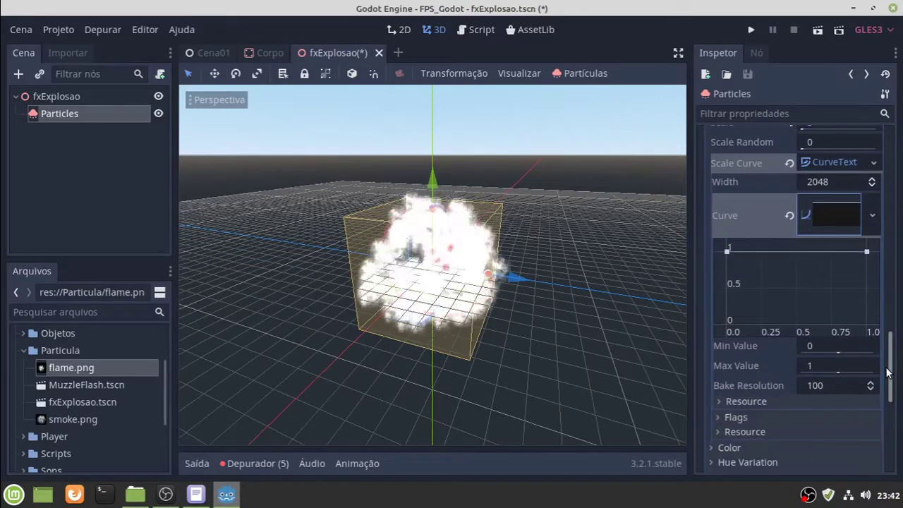
pyautogui.click(823, 360)
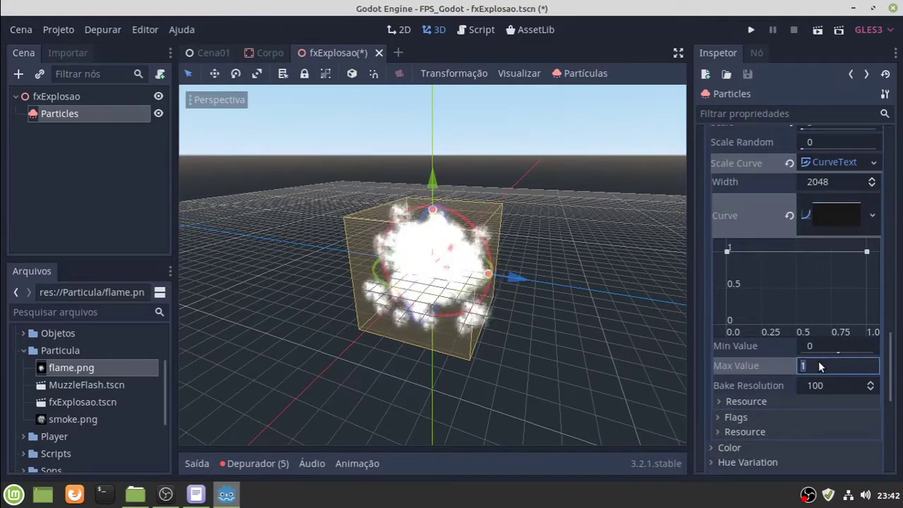
pyautogui.write('2.5')
pyautogui.press('Return')
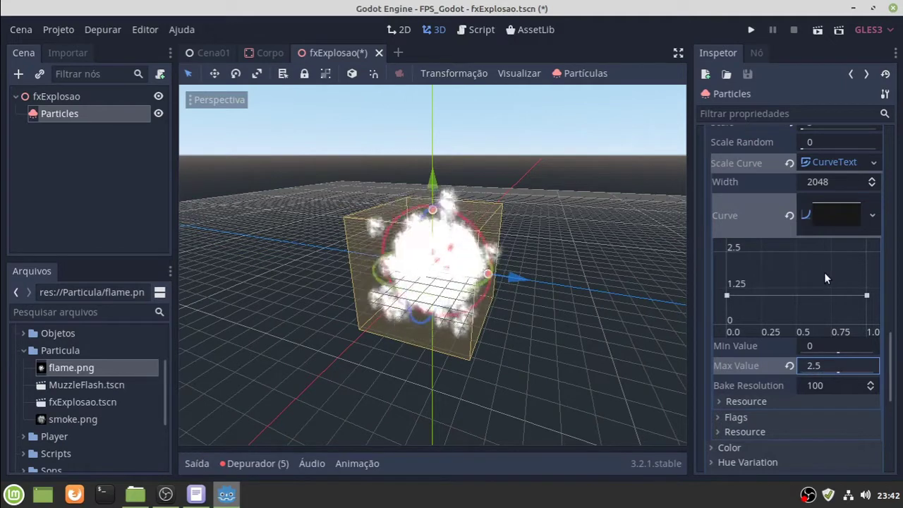
# Reshape the scale curve to start at 0 and rise to about 1.5 at the end
pyautogui.click(727, 295)
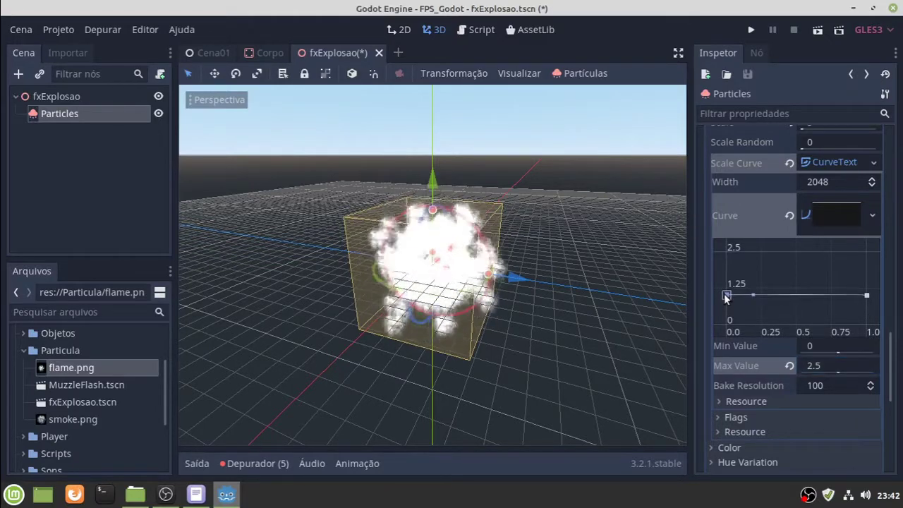
pyautogui.moveTo(726, 296); pyautogui.dragTo(724, 249)
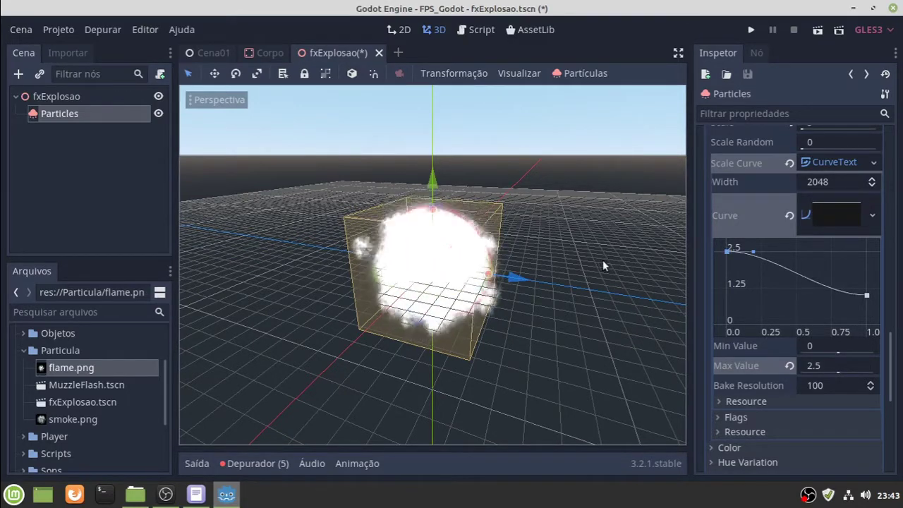
pyautogui.moveTo(603, 260)
pyautogui.mouseDown(button='middle')
pyautogui.moveTo(494, 318)
pyautogui.moveTo(534, 268)
pyautogui.mouseUp(button='middle')
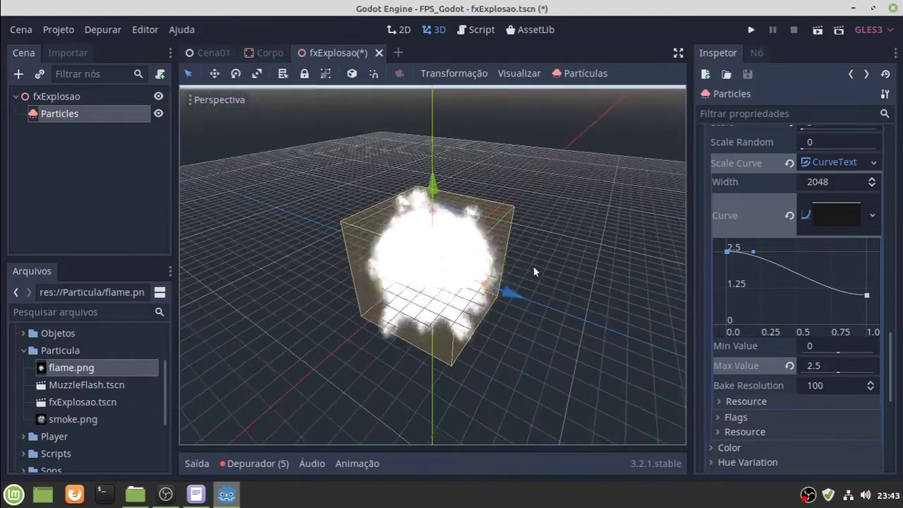
pyautogui.moveTo(516, 395)
pyautogui.mouseDown(button='middle')
pyautogui.moveTo(583, 377)
pyautogui.moveTo(575, 370)
pyautogui.mouseUp(button='middle')
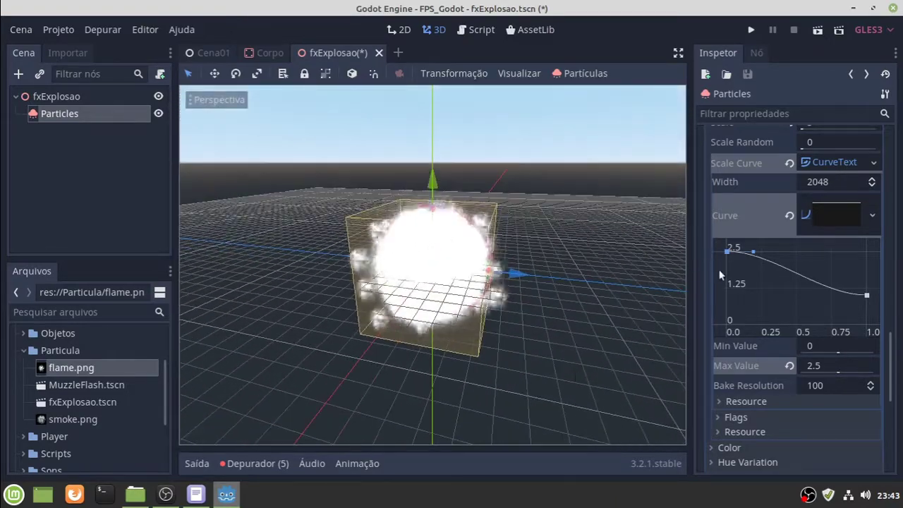
pyautogui.moveTo(727, 252); pyautogui.dragTo(726, 290)
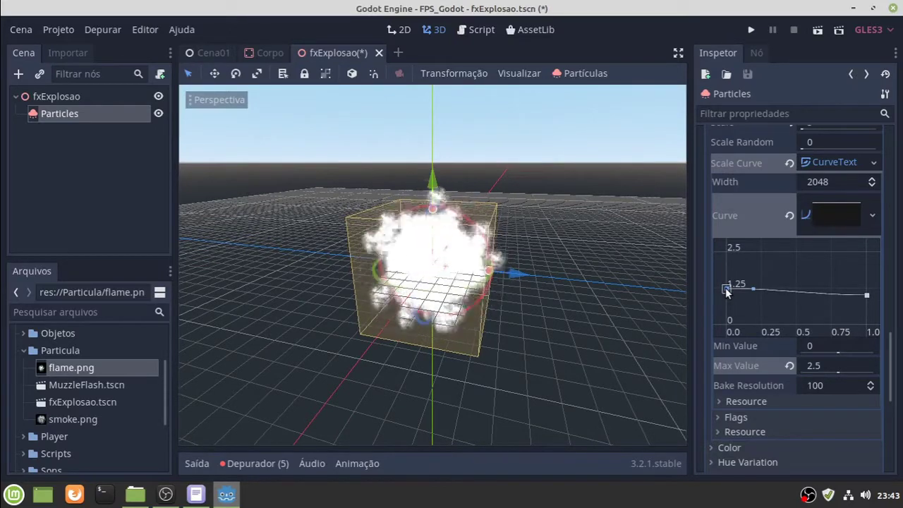
pyautogui.moveTo(726, 290); pyautogui.dragTo(727, 315)
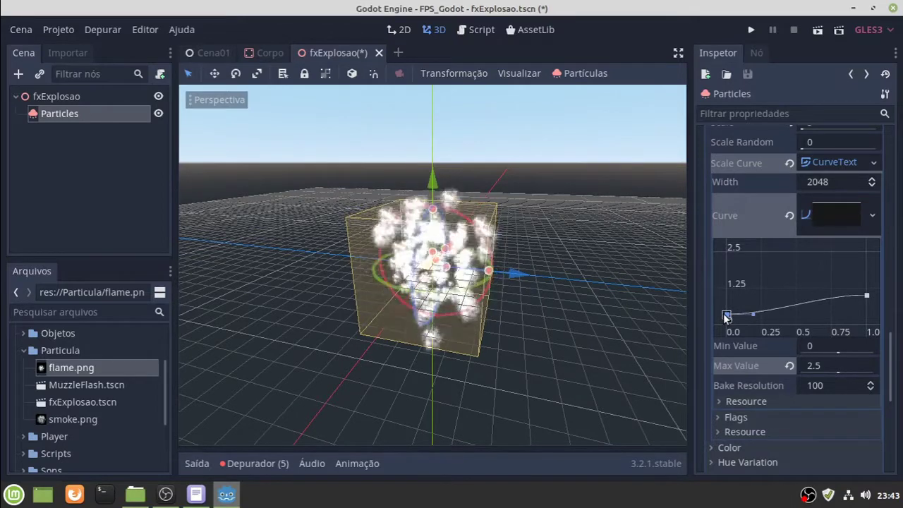
pyautogui.moveTo(726, 317); pyautogui.dragTo(724, 325)
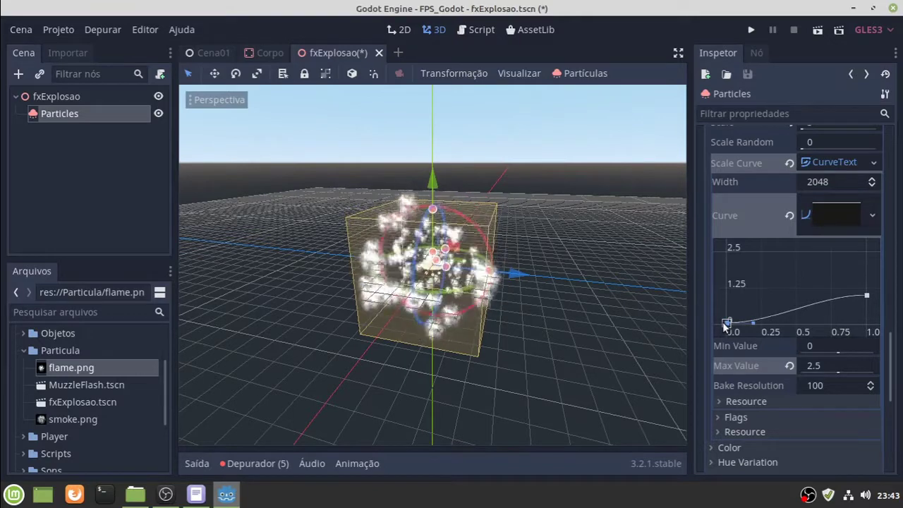
pyautogui.click(867, 296)
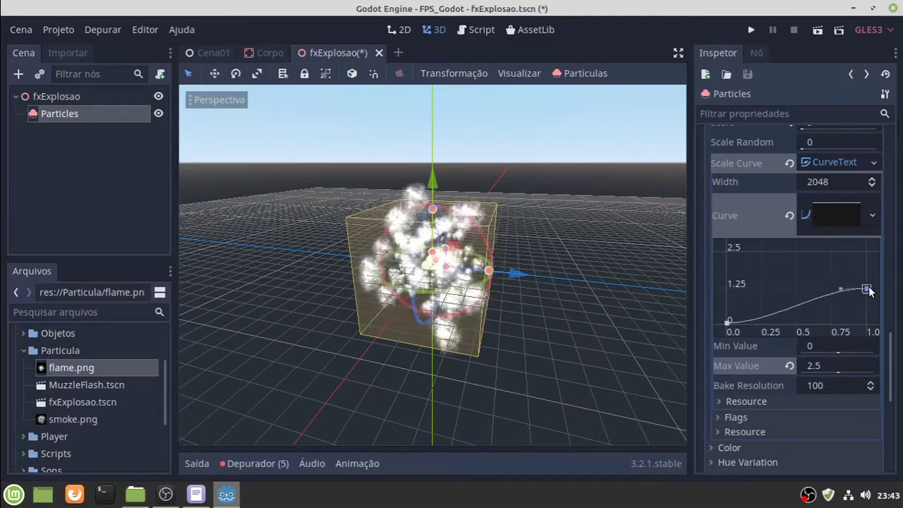
pyautogui.moveTo(865, 295); pyautogui.dragTo(876, 278)
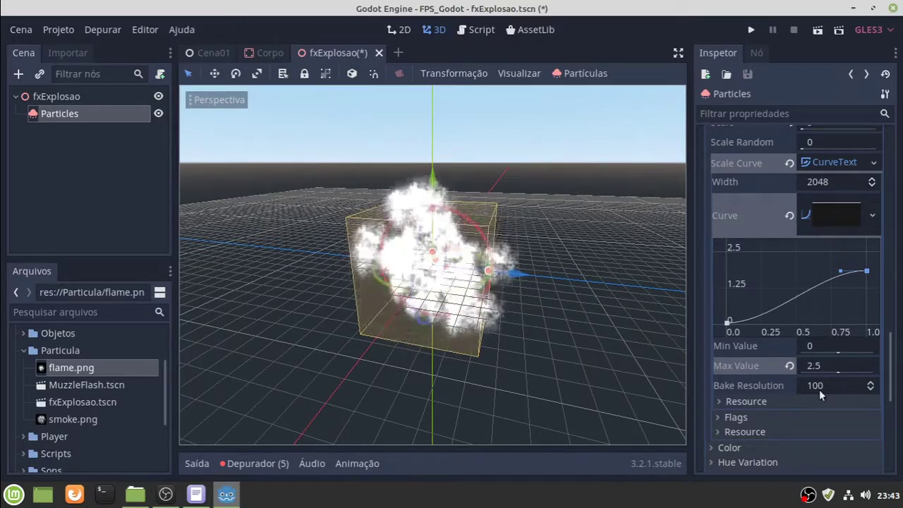
pyautogui.scroll(-3, 811, 422)
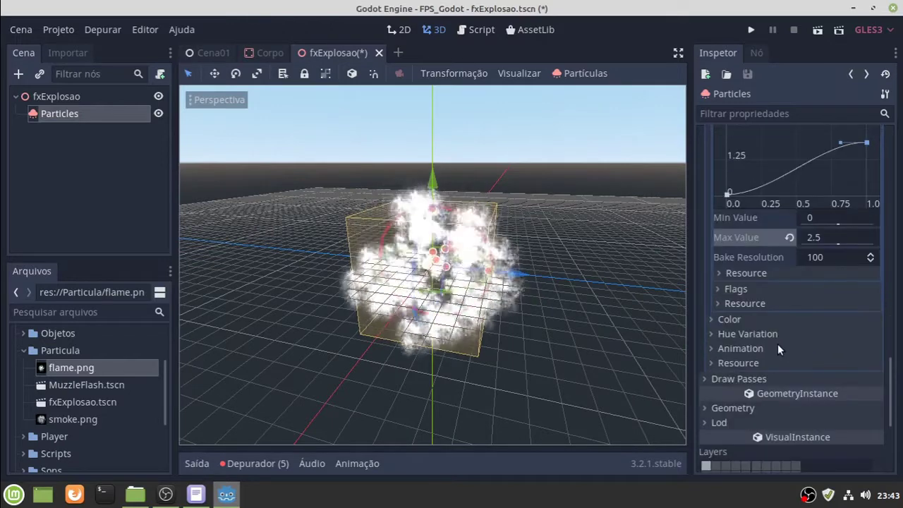
# Give Color Ramp a new GradientTexture containing a new Gradient, then select its left stop
pyautogui.click(753, 321)
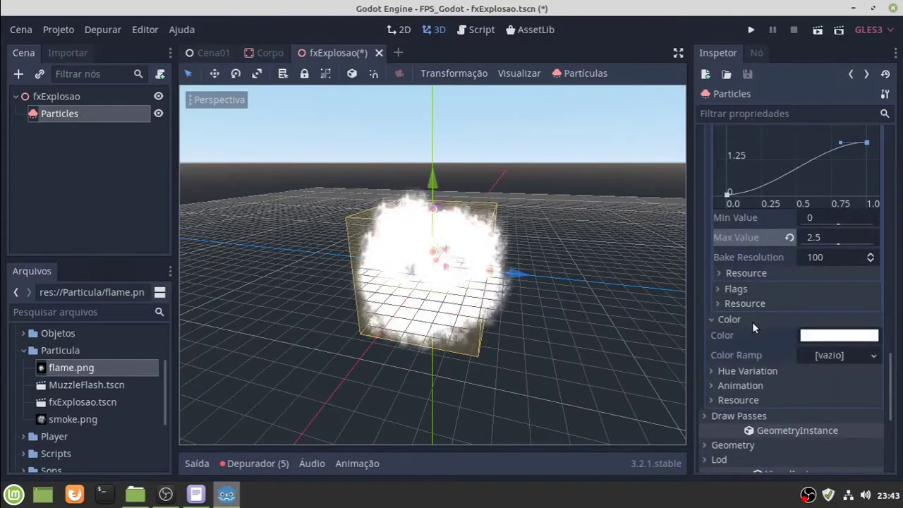
pyautogui.click(860, 357)
pyautogui.click(841, 382)
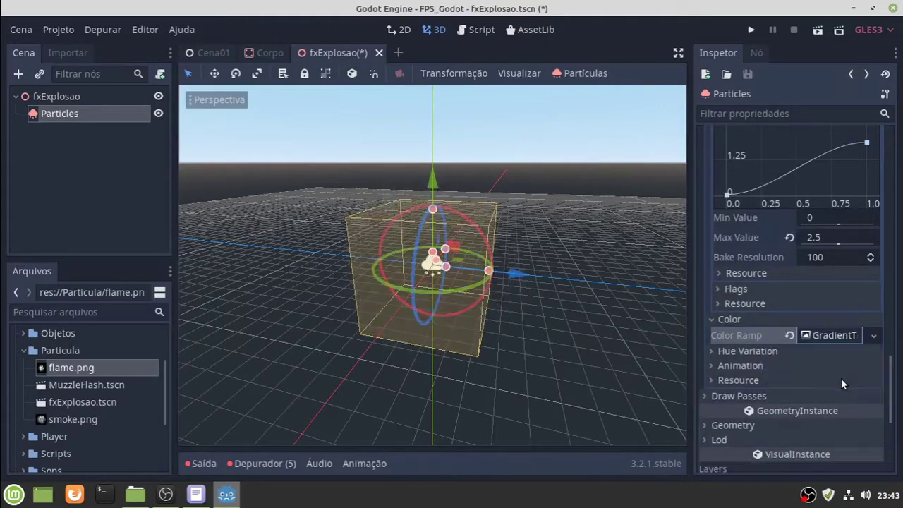
pyautogui.click(847, 337)
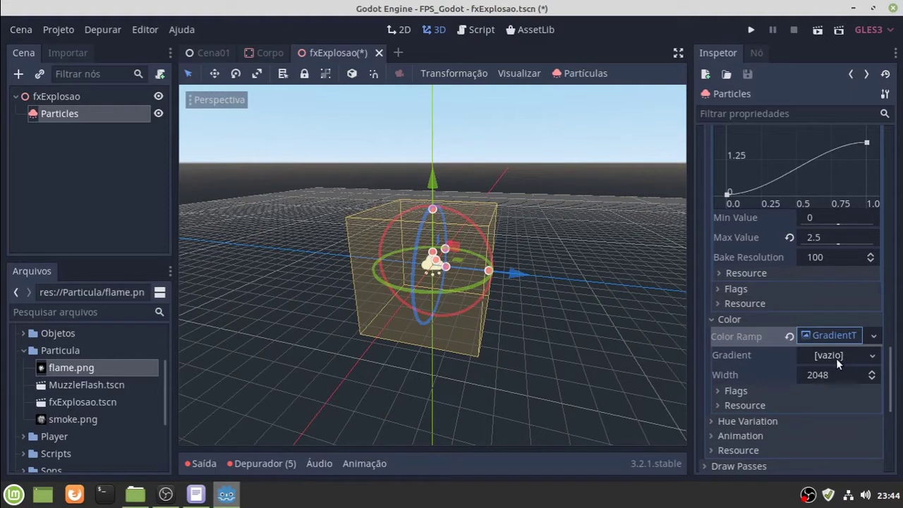
pyautogui.click(843, 356)
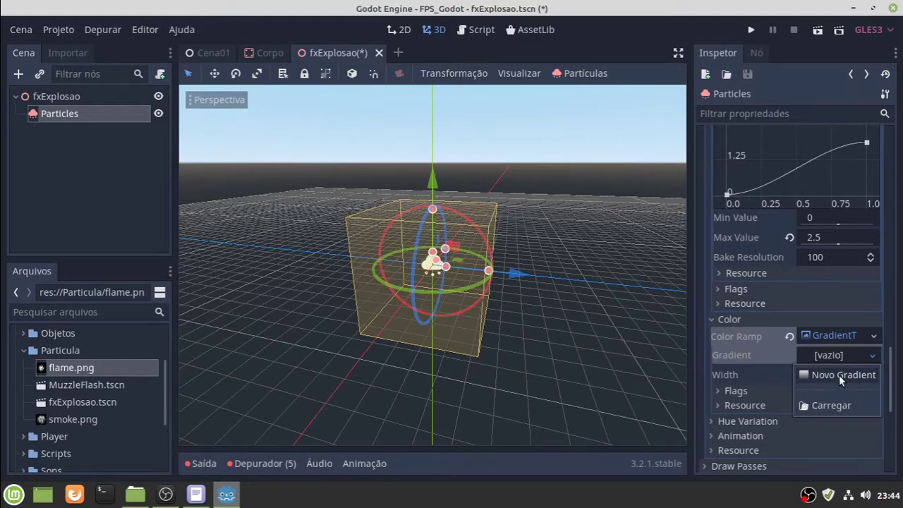
pyautogui.click(840, 375)
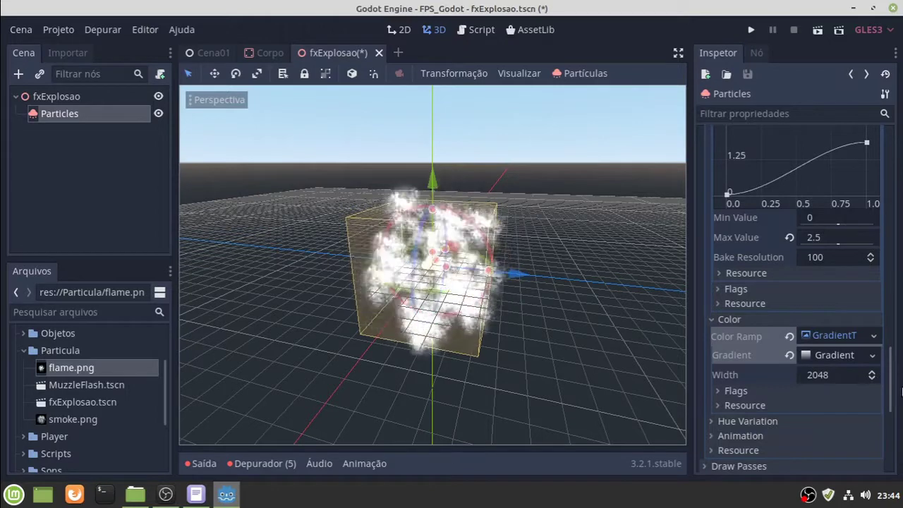
pyautogui.click(843, 357)
pyautogui.scroll(-1, 756, 424)
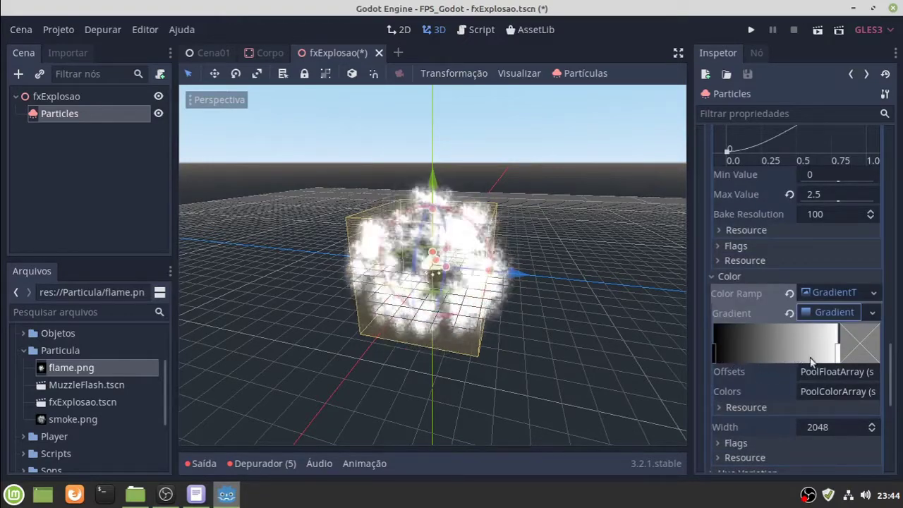
pyautogui.click(714, 353)
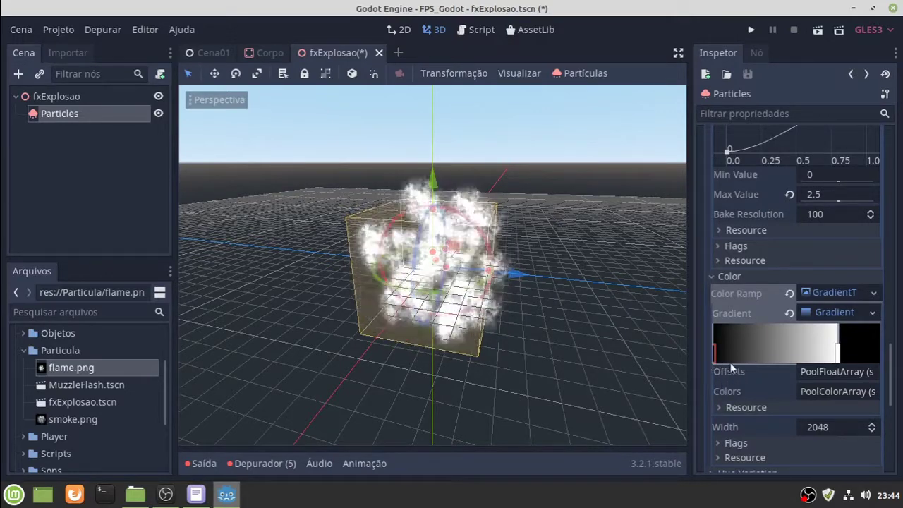
# Change the gradient's first colour stop to a bright orange, fca22e
pyautogui.doubleClick(868, 353)
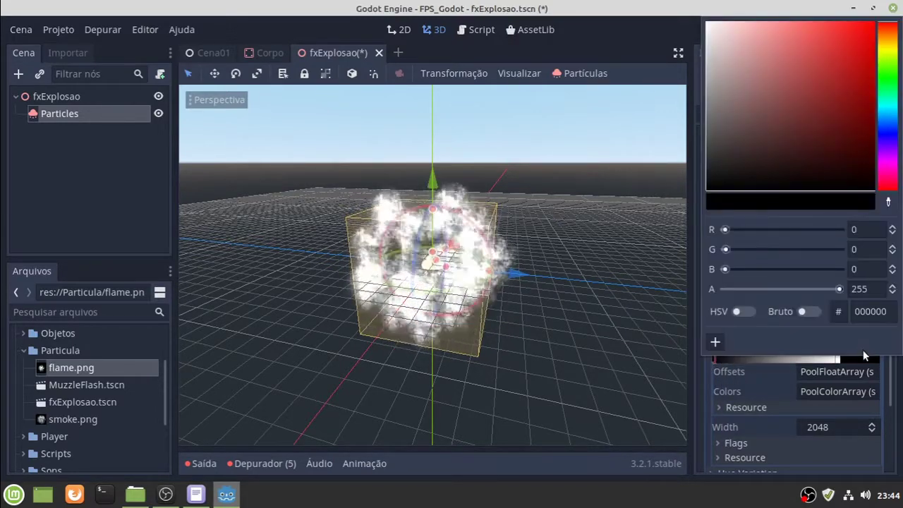
pyautogui.click(893, 42)
pyautogui.moveTo(827, 36); pyautogui.dragTo(843, 38)
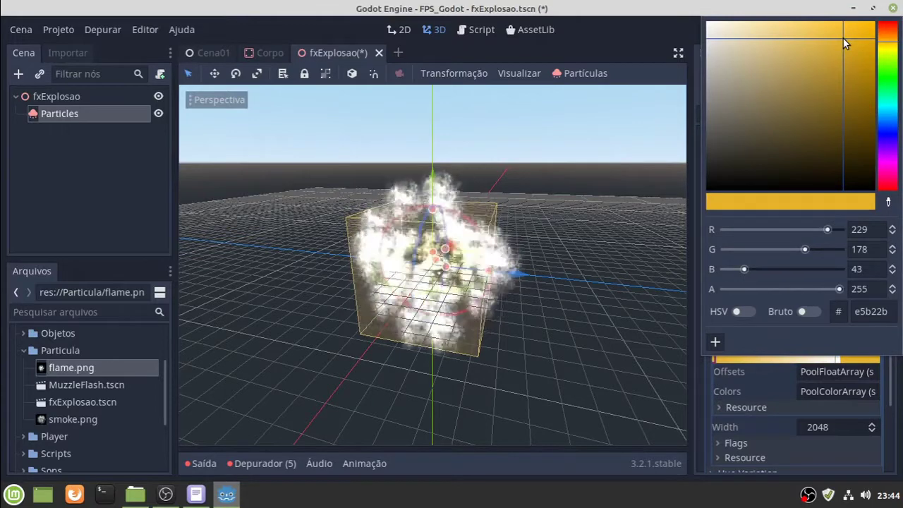
pyautogui.moveTo(843, 39); pyautogui.dragTo(850, 36)
pyautogui.click(887, 43)
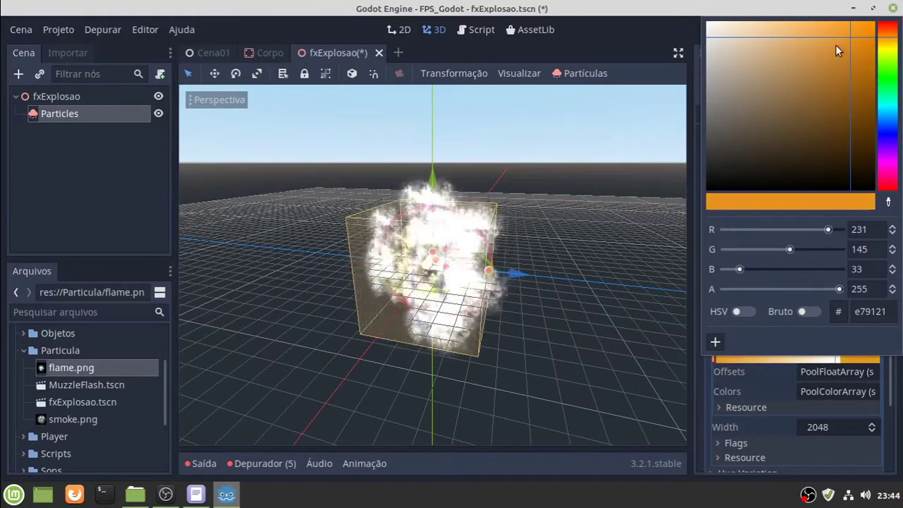
pyautogui.click(844, 23)
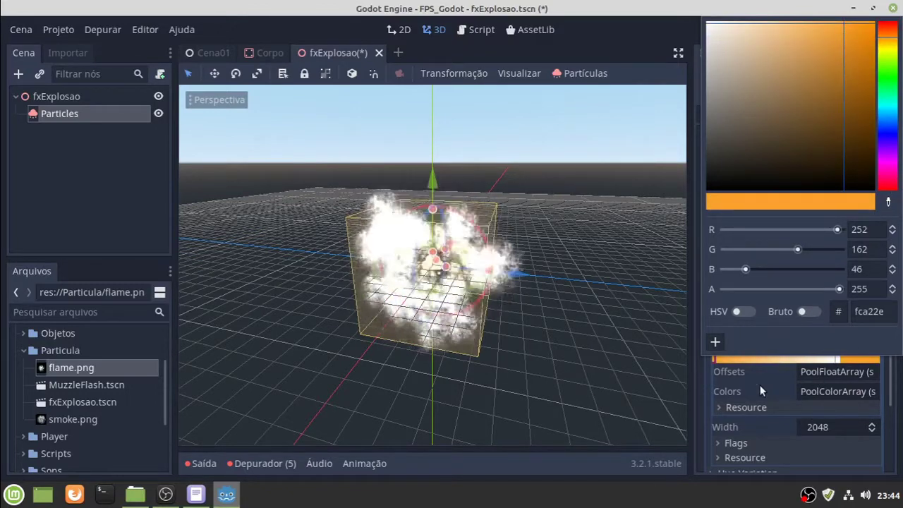
pyautogui.click(708, 387)
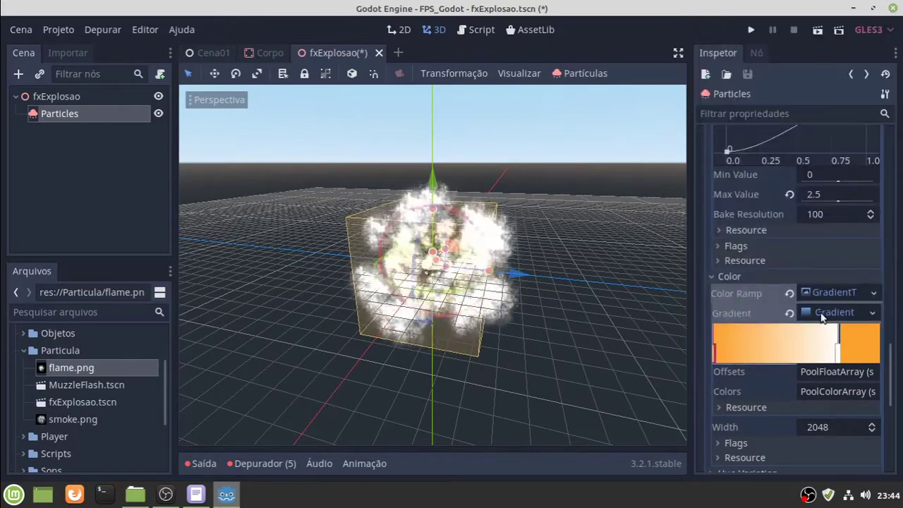
# Change the gradient's white stop to red-orange ee3011
pyautogui.doubleClick(842, 356)
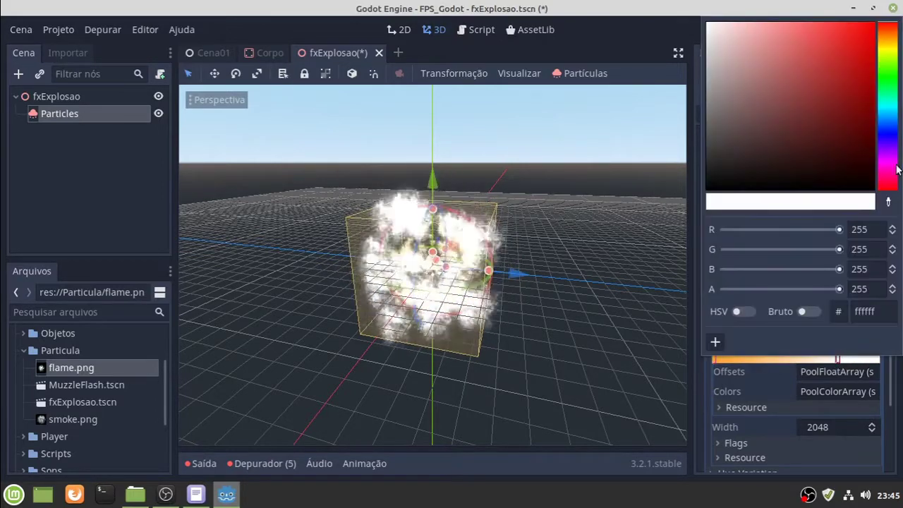
pyautogui.click(894, 37)
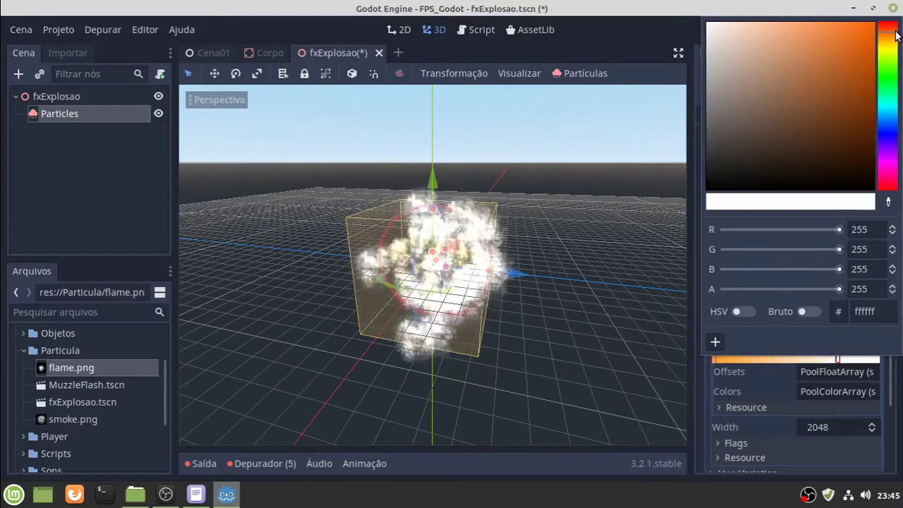
pyautogui.click(850, 36)
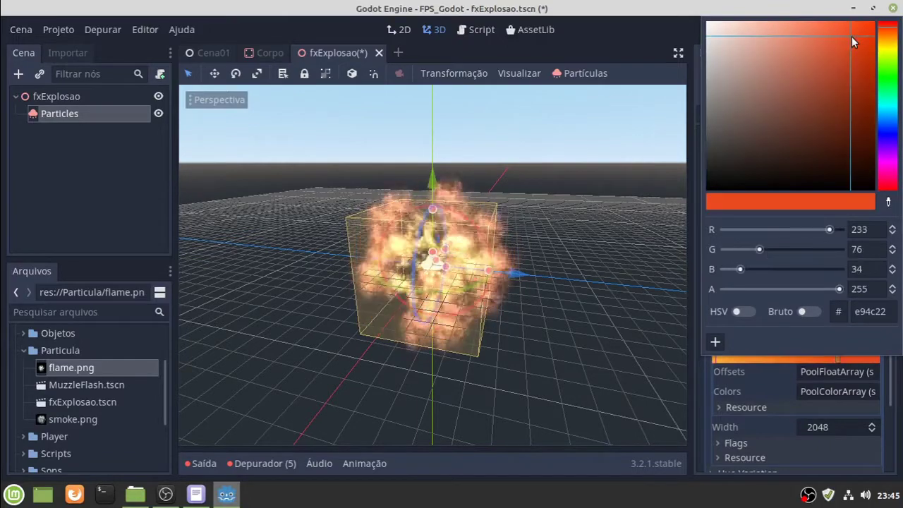
pyautogui.click(890, 29)
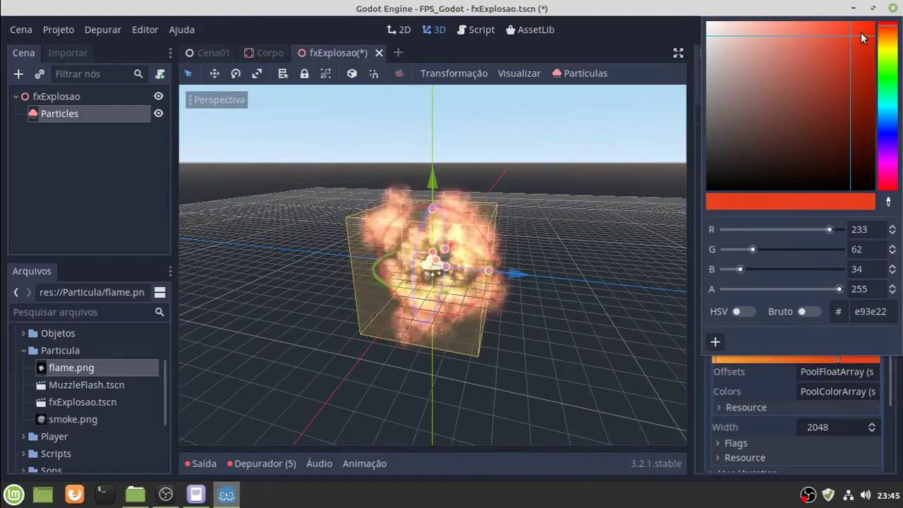
pyautogui.click(863, 32)
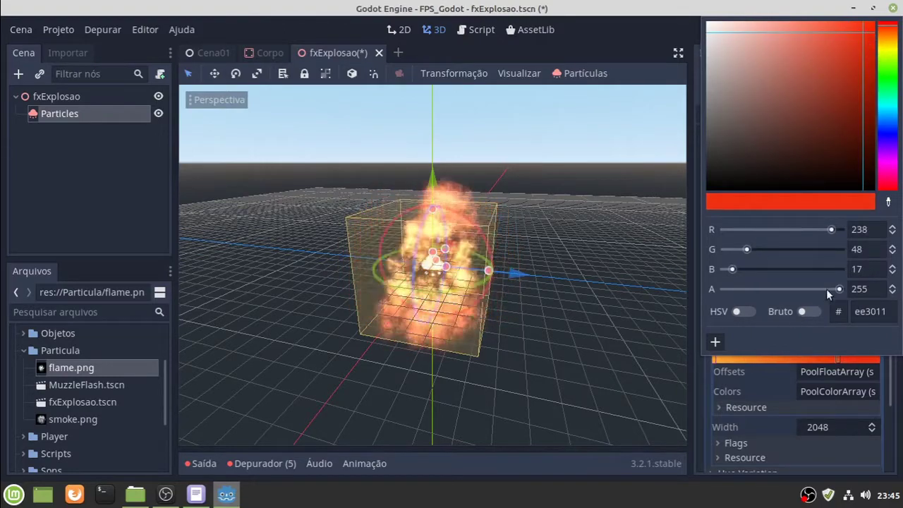
# Inspect the fiery explosion from several angles, then save the fxExplosao scene with Ctrl+S
pyautogui.click(503, 405)
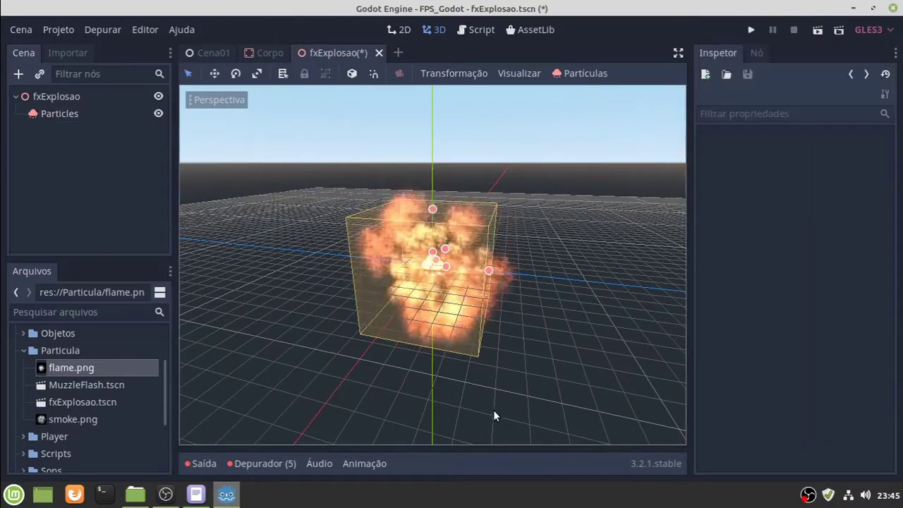
pyautogui.moveTo(512, 383)
pyautogui.mouseDown(button='middle')
pyautogui.moveTo(418, 385)
pyautogui.moveTo(416, 373)
pyautogui.moveTo(269, 321)
pyautogui.moveTo(236, 254)
pyautogui.moveTo(335, 366)
pyautogui.moveTo(579, 415)
pyautogui.moveTo(448, 379)
pyautogui.moveTo(565, 391)
pyautogui.moveTo(549, 373)
pyautogui.moveTo(542, 380)
pyautogui.moveTo(441, 352)
pyautogui.moveTo(529, 377)
pyautogui.moveTo(465, 371)
pyautogui.moveTo(431, 381)
pyautogui.moveTo(577, 367)
pyautogui.moveTo(551, 396)
pyautogui.moveTo(558, 369)
pyautogui.mouseUp(button='middle')
pyautogui.scroll(-2, 439, 381)
pyautogui.scroll(2, 450, 389)
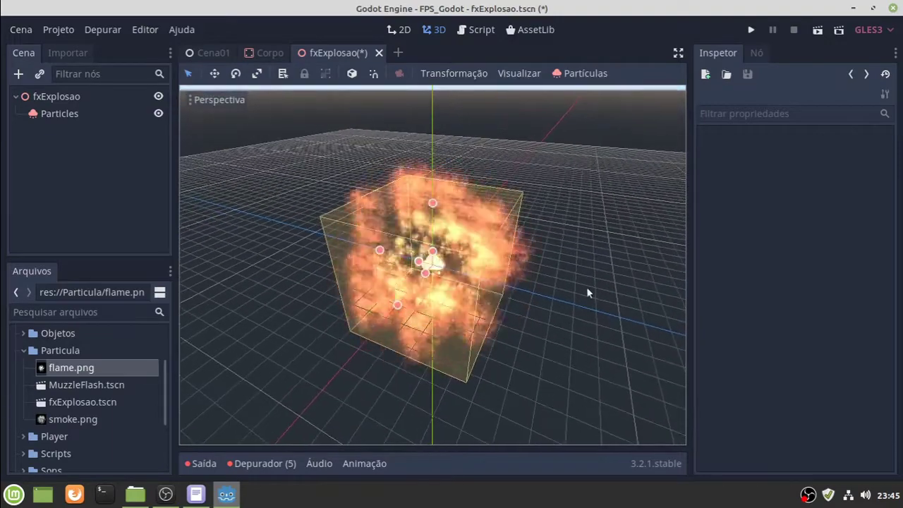
pyautogui.moveTo(471, 258)
pyautogui.mouseDown(button='middle')
pyautogui.moveTo(459, 313)
pyautogui.moveTo(548, 308)
pyautogui.mouseUp(button='middle')
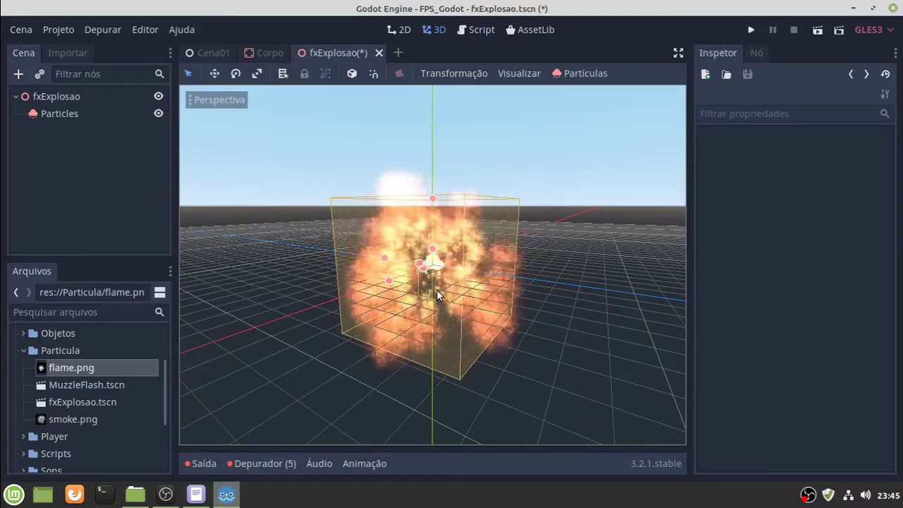
pyautogui.moveTo(482, 318)
pyautogui.mouseDown(button='middle')
pyautogui.moveTo(430, 339)
pyautogui.moveTo(450, 343)
pyautogui.mouseUp(button='middle')
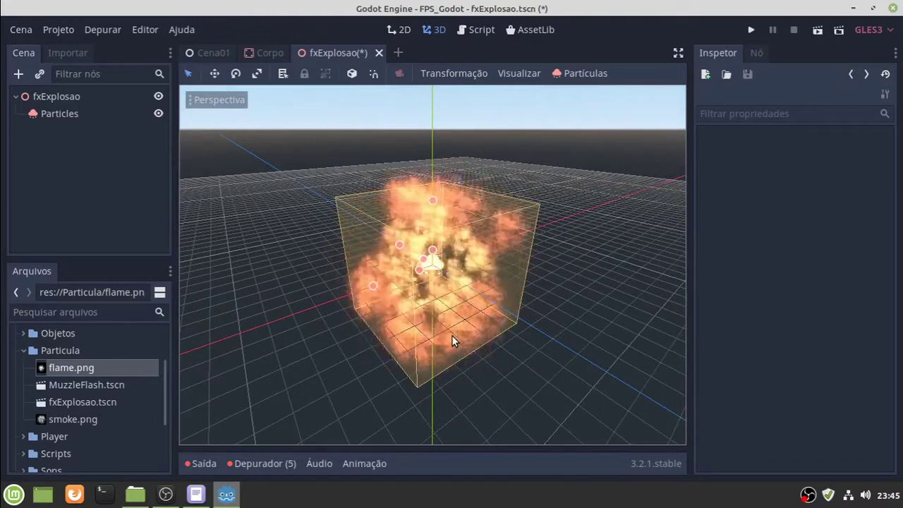
pyautogui.scroll(-2, 452, 335)
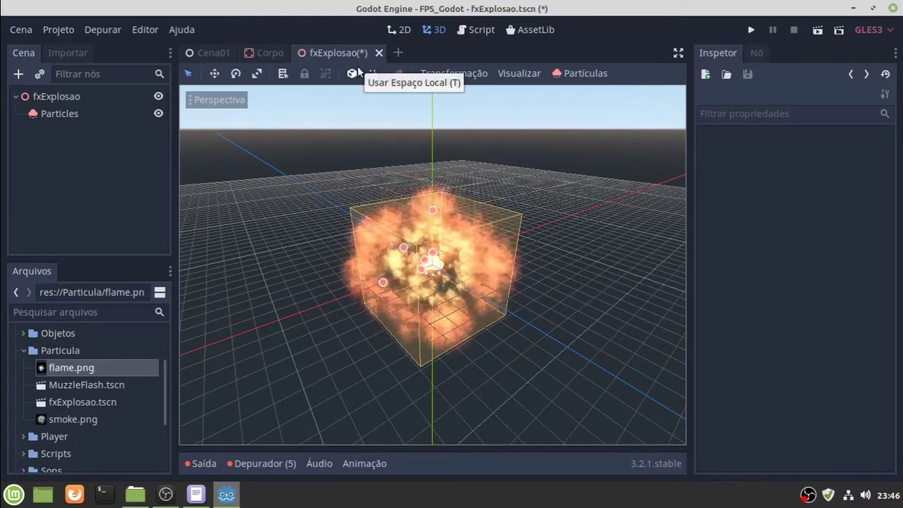
pyautogui.hotkey('ctrl', 's')
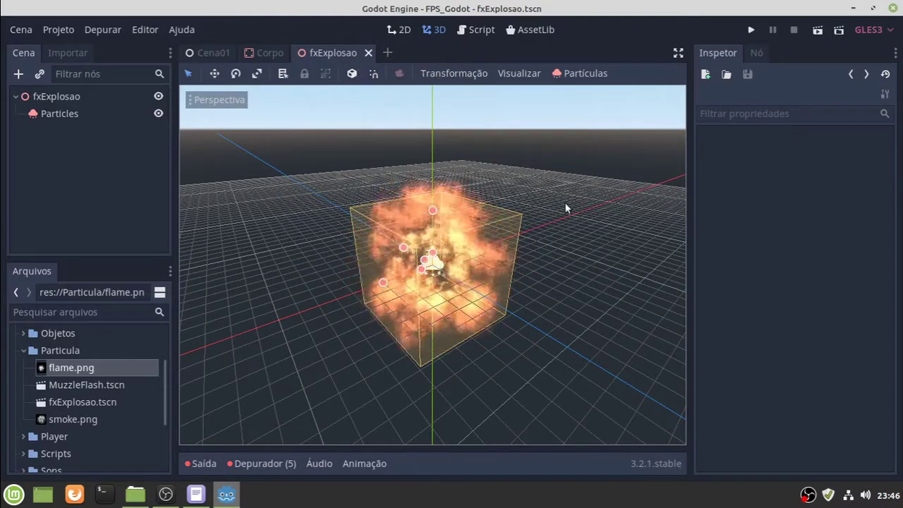
# Enable One Shot on the explosion Particles, save, and close the fxExplosao scene
pyautogui.click(80, 114)
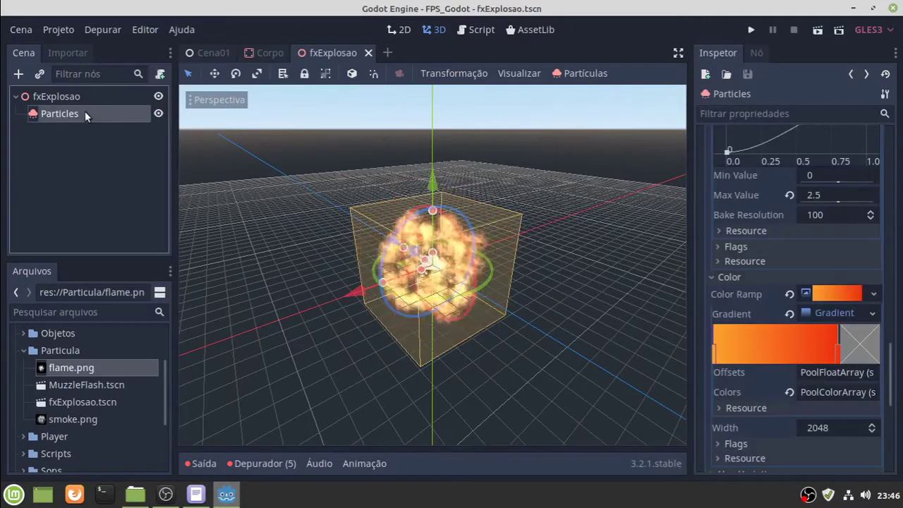
pyautogui.moveTo(893, 360); pyautogui.dragTo(897, 145)
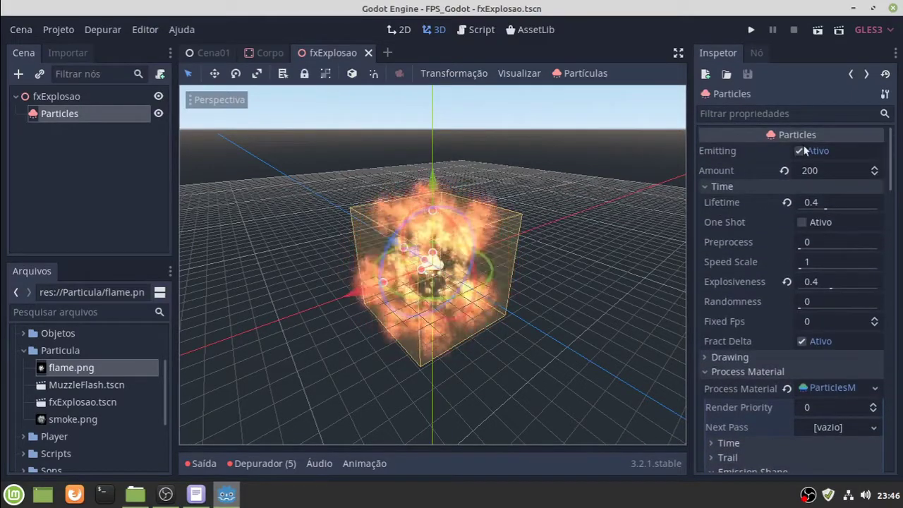
pyautogui.click(805, 222)
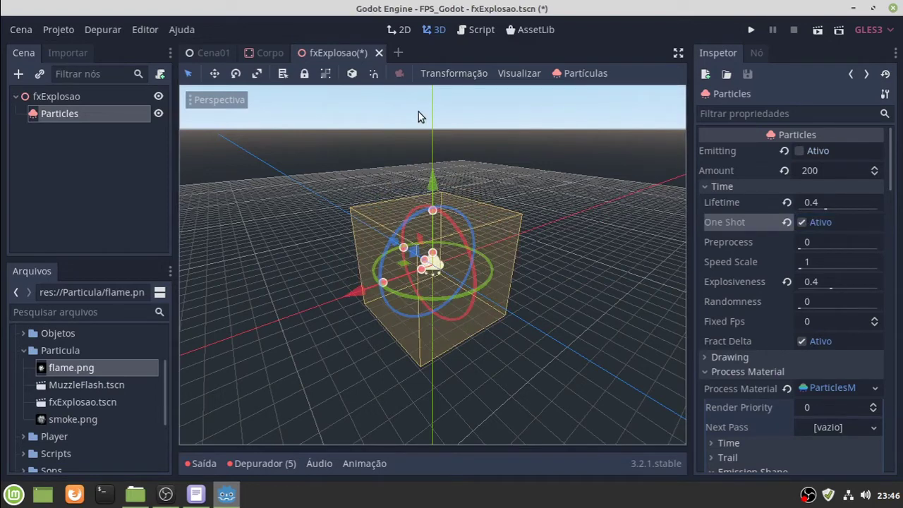
pyautogui.hotkey('ctrl', 's')
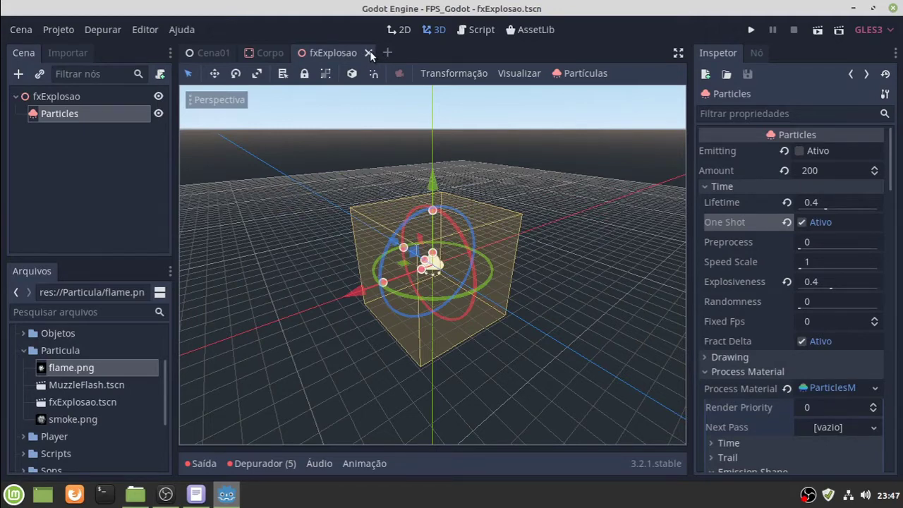
pyautogui.click(369, 50)
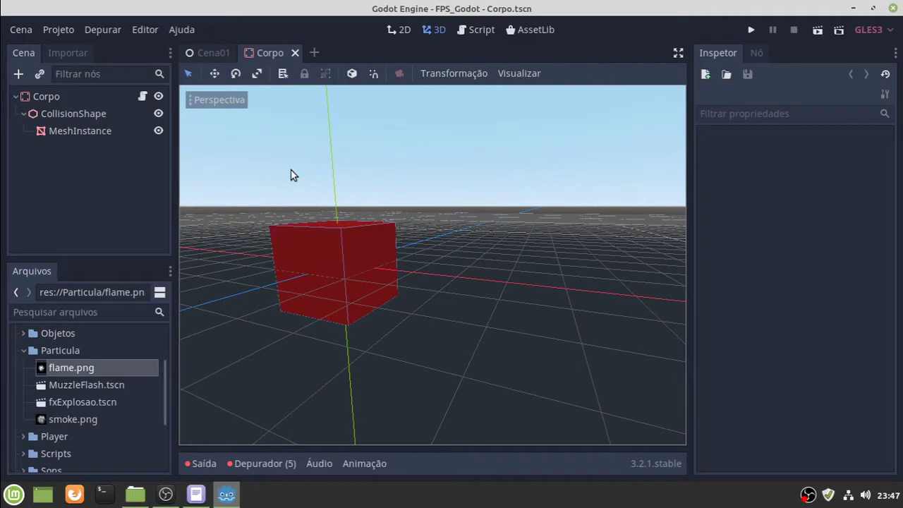
# Instance Particula/fxExplosao.tscn as a child of Corpo and save Corpo.tscn
pyautogui.click(47, 96)
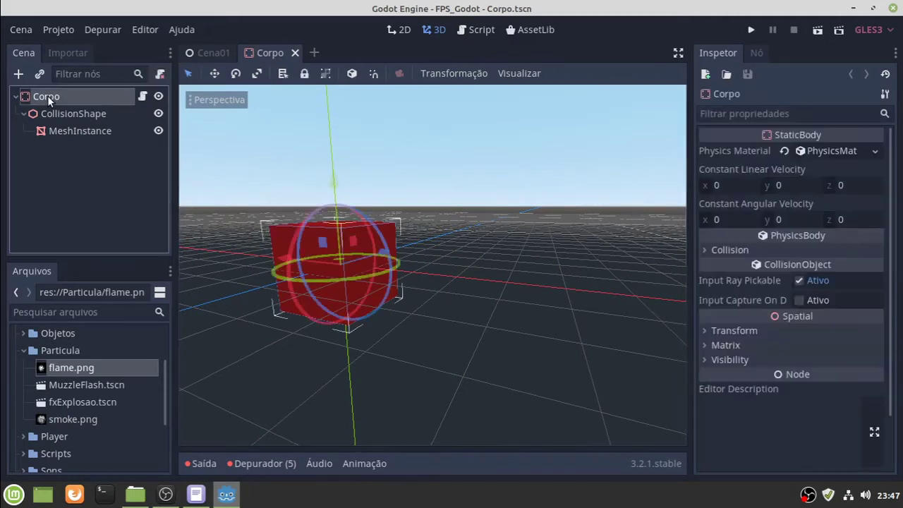
pyautogui.rightClick(45, 96)
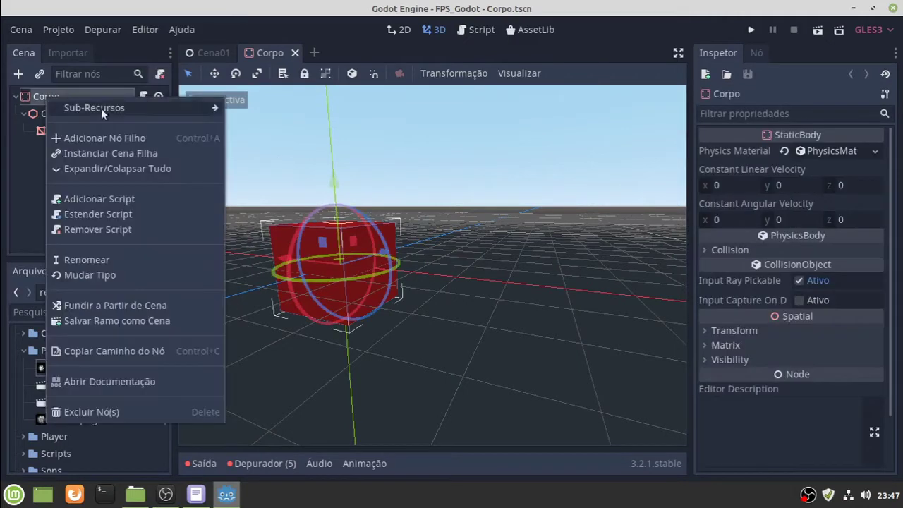
pyautogui.click(110, 154)
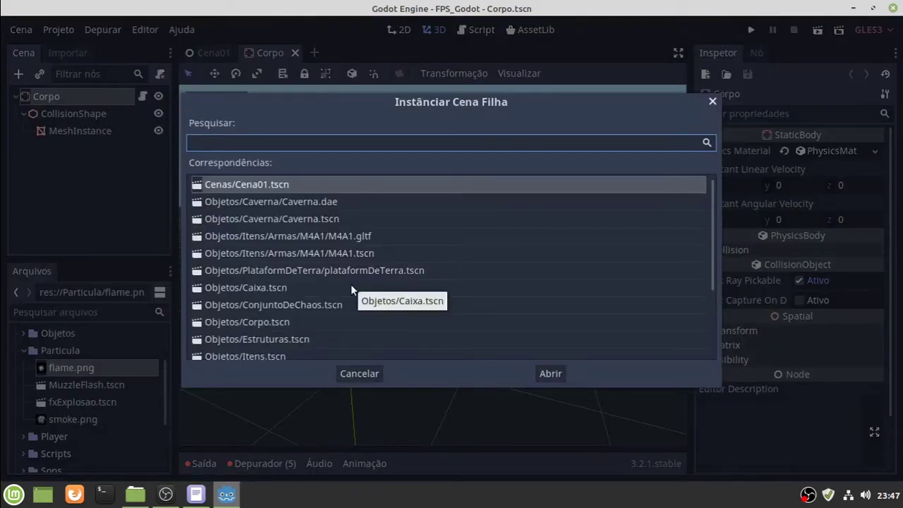
pyautogui.scroll(-2, 350, 285)
pyautogui.scroll(-1, 352, 287)
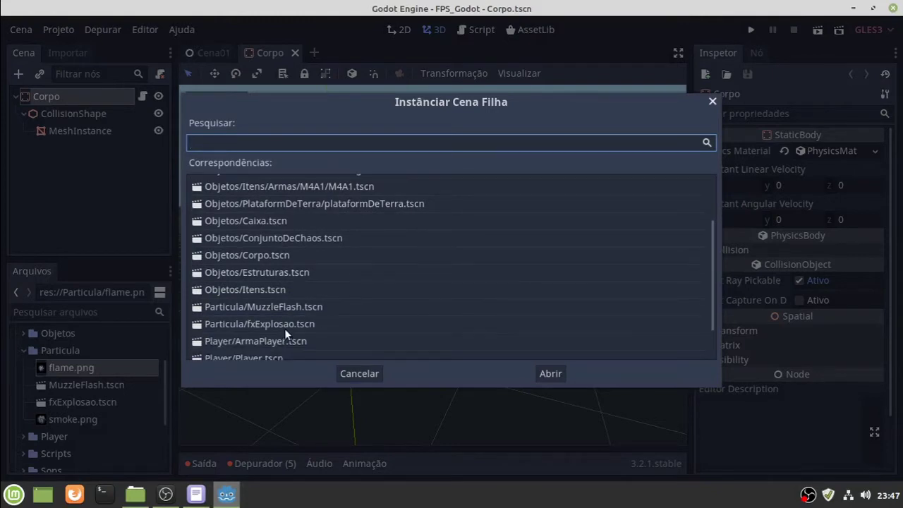
pyautogui.click(378, 329)
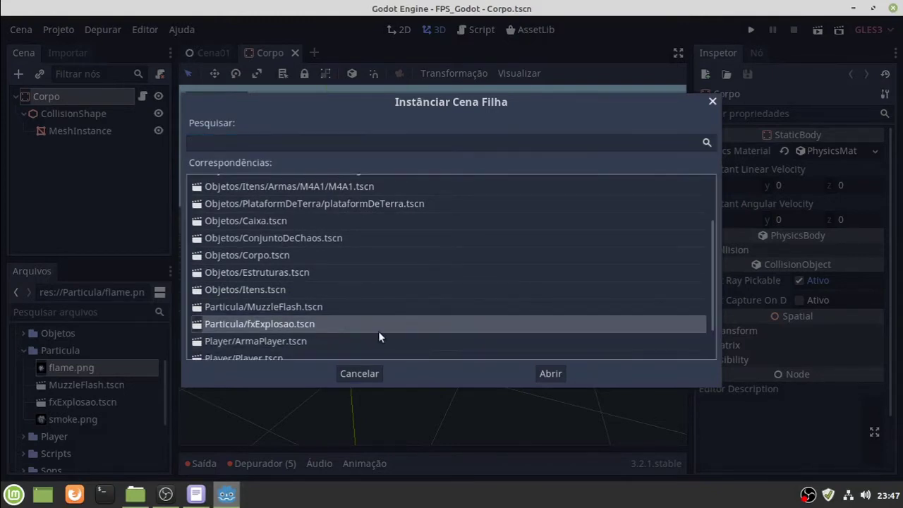
pyautogui.click(553, 374)
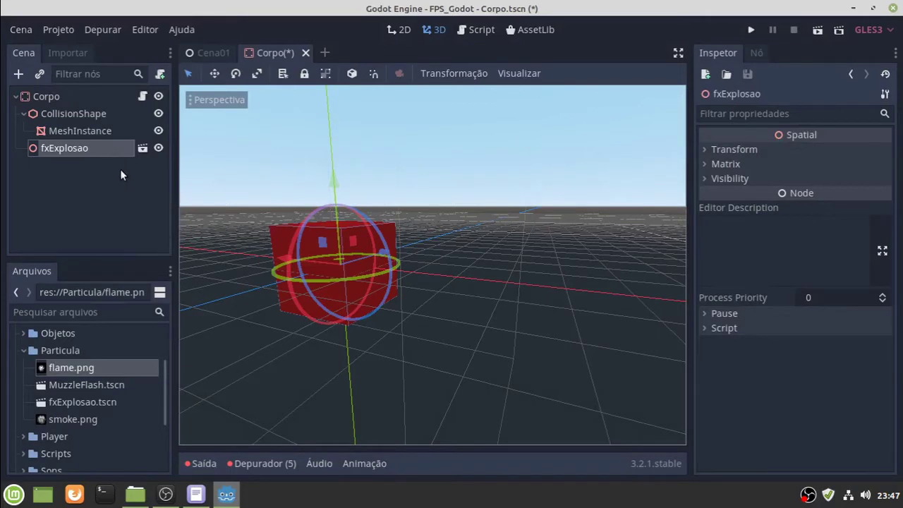
pyautogui.hotkey('ctrl', 's')
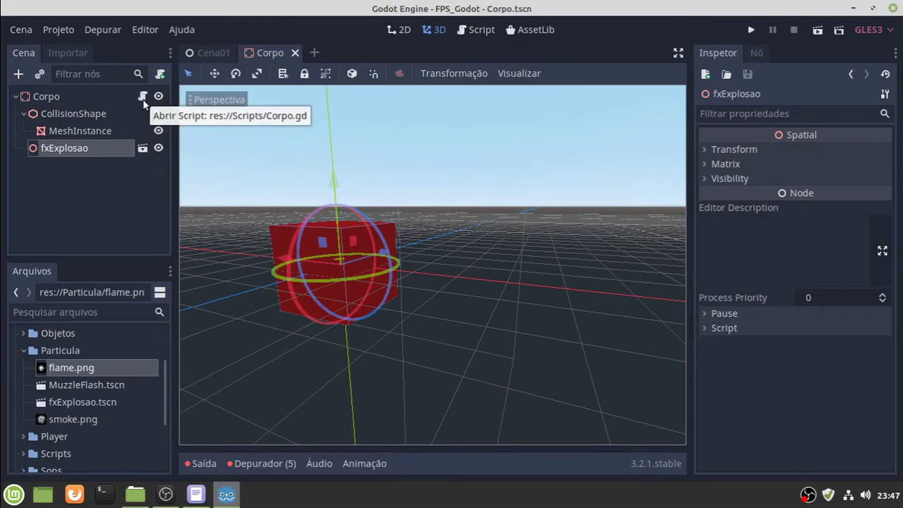
# Open Corpo.gd full-window and insert an empty line after line 9, above queue_free()
pyautogui.click(143, 98)
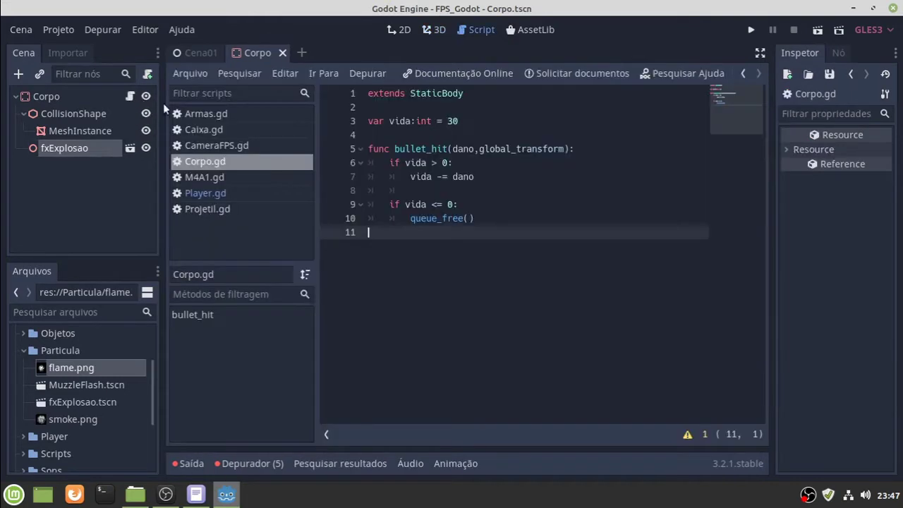
pyautogui.click(759, 51)
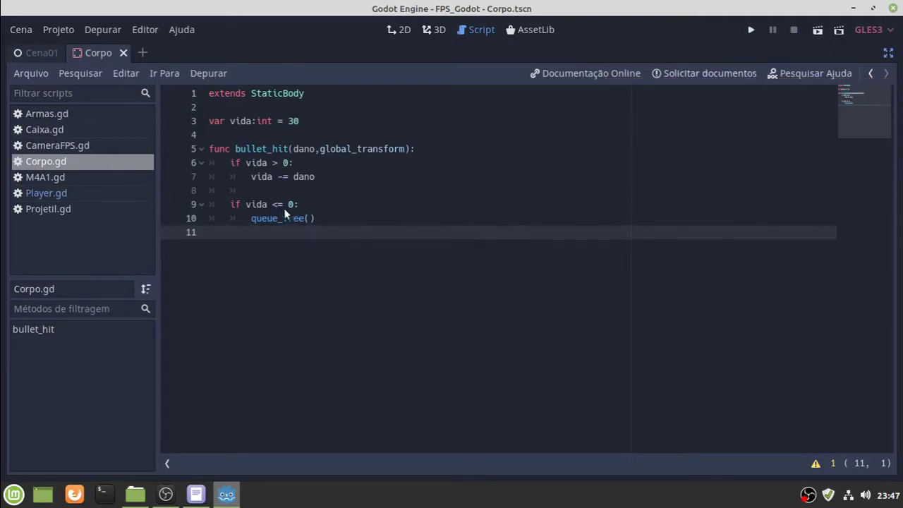
pyautogui.click(314, 206)
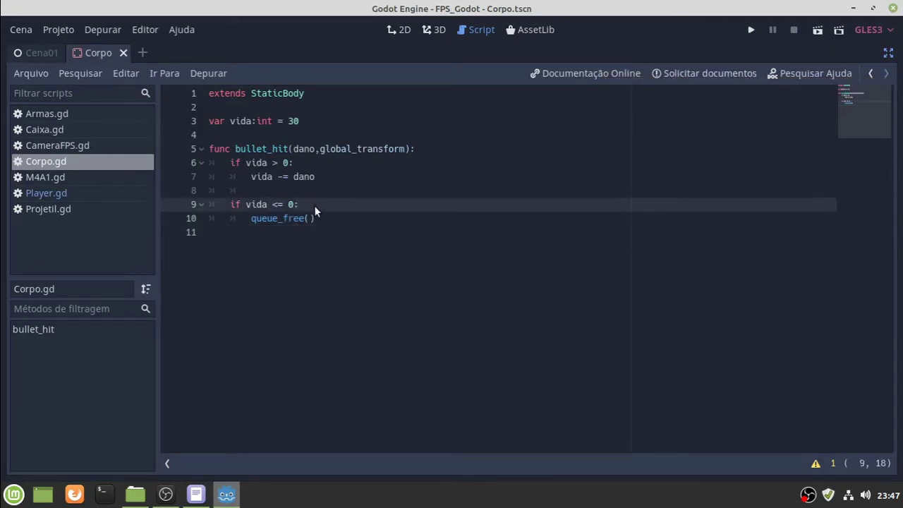
pyautogui.press('Return')
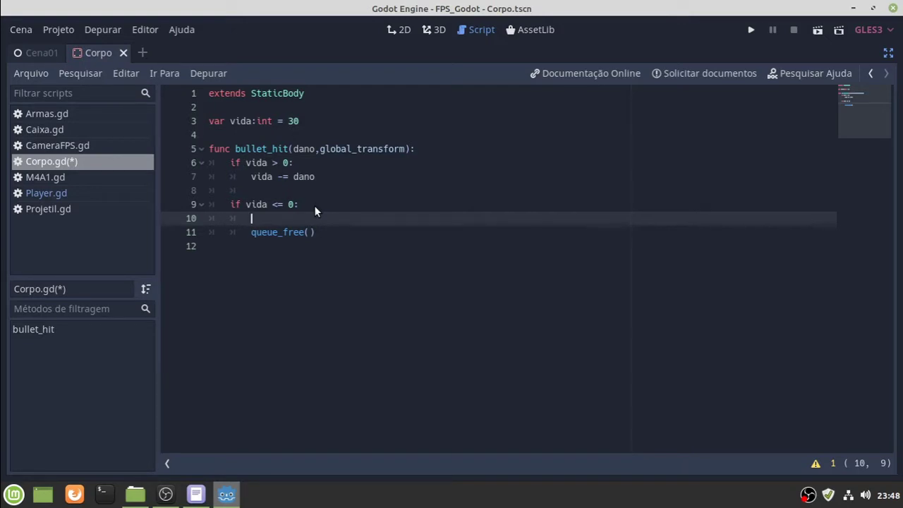
# Write $fxExplosao/Particles.emitting = true on line 10 using autocomplete, then save Corpo.gd
pyautogui.write('$')
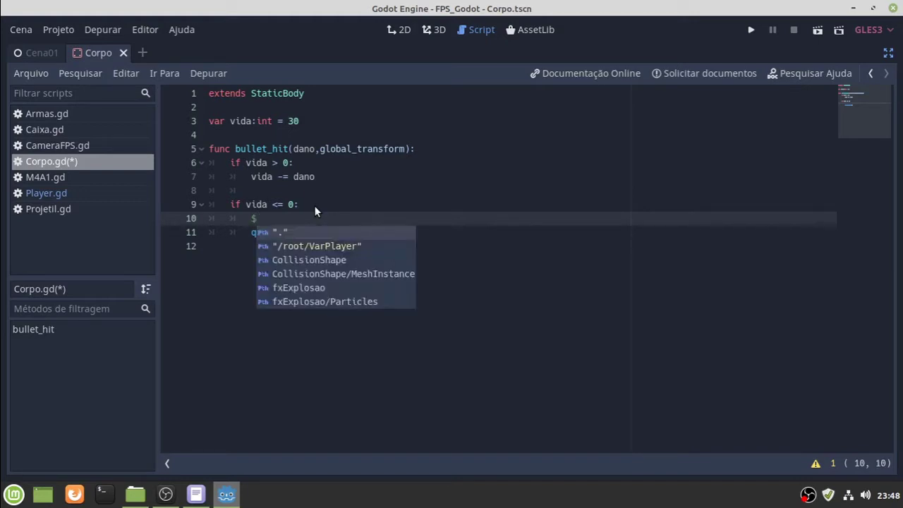
pyautogui.press('Down')
pyautogui.press('Down')
pyautogui.press('Down')
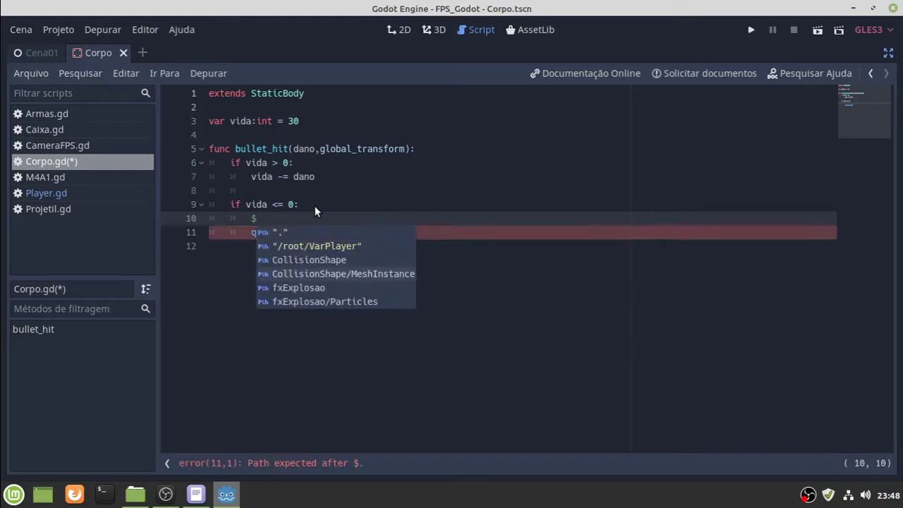
pyautogui.press('Down')
pyautogui.press('Down')
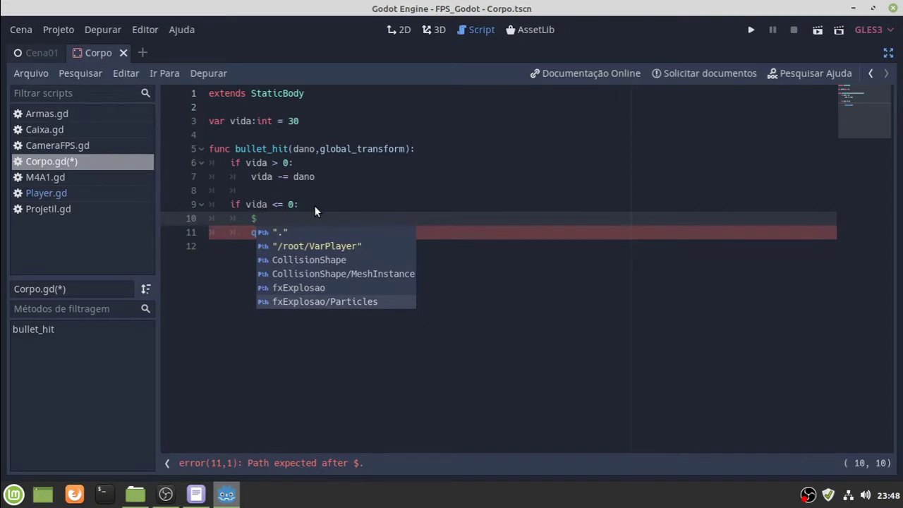
pyautogui.press('Up')
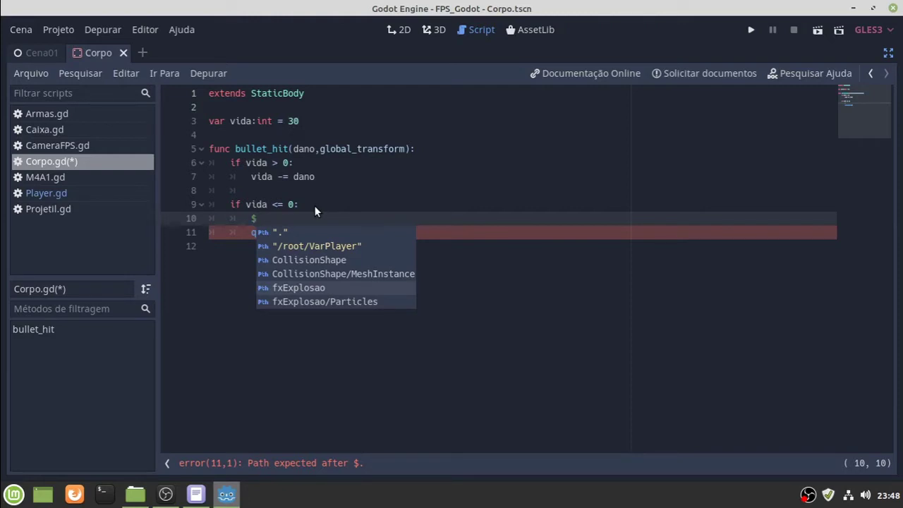
pyautogui.press('Down')
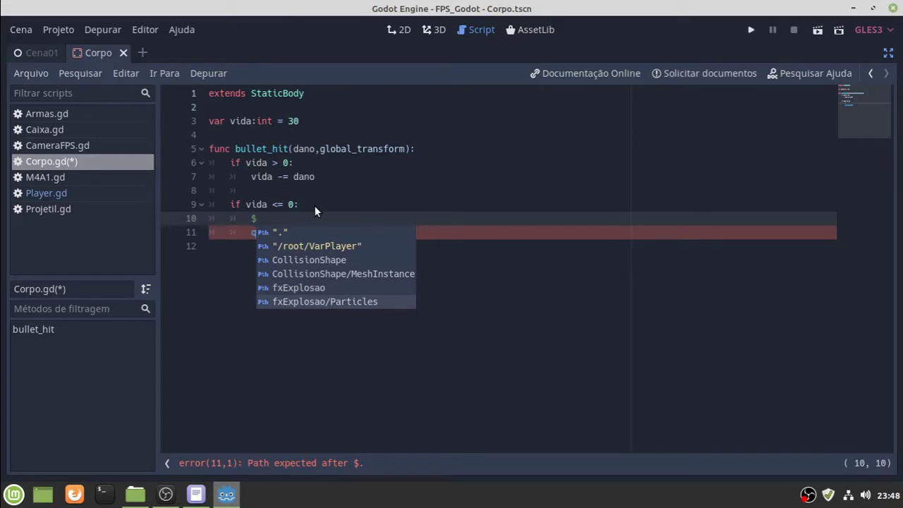
pyautogui.press('Return')
pyautogui.write('.')
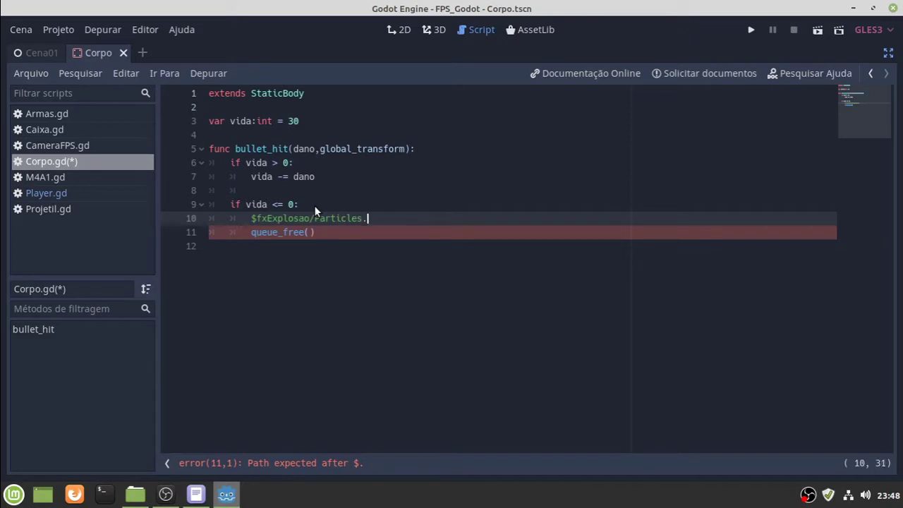
pyautogui.write('emi')
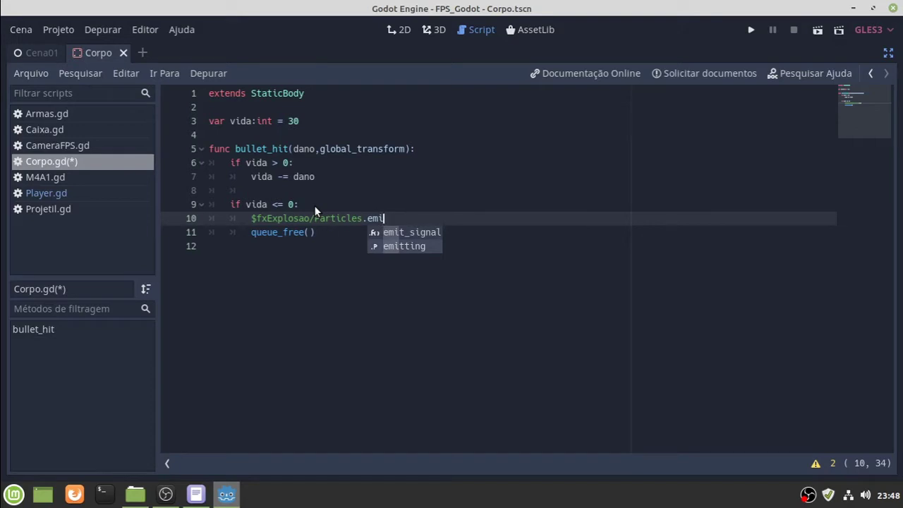
pyautogui.press('Down')
pyautogui.press('Return')
pyautogui.write('= ')
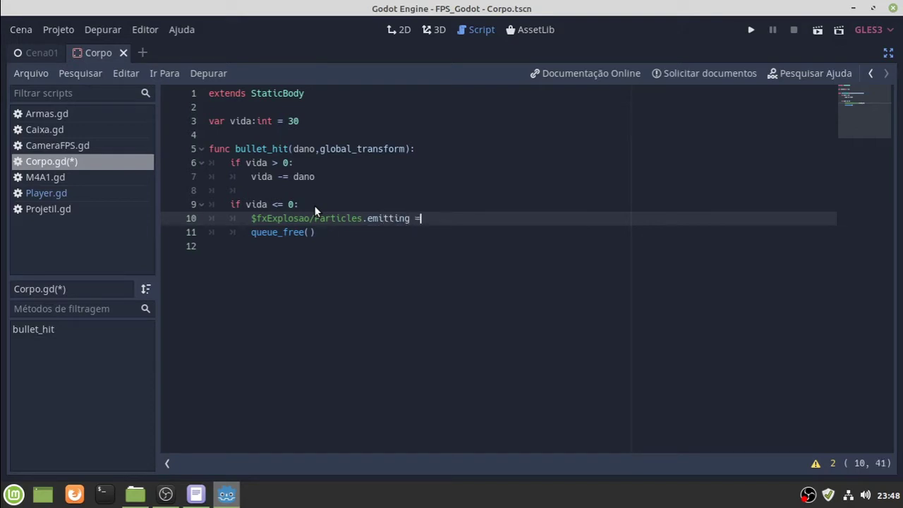
pyautogui.write('t')
pyautogui.write('rue')
pyautogui.hotkey('ctrl', 's')
# Restore the editor docks and add a Timer child node under Corpo
pyautogui.click(888, 53)
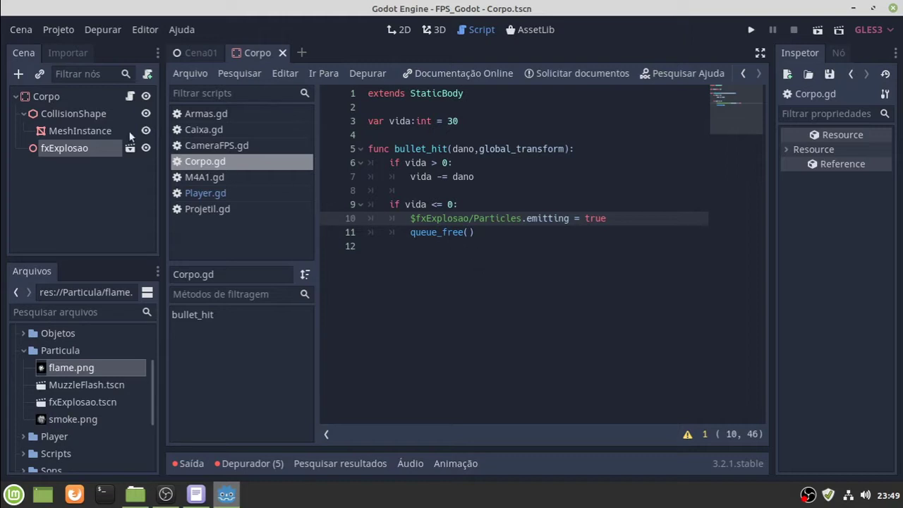
pyautogui.click(47, 98)
pyautogui.rightClick(48, 96)
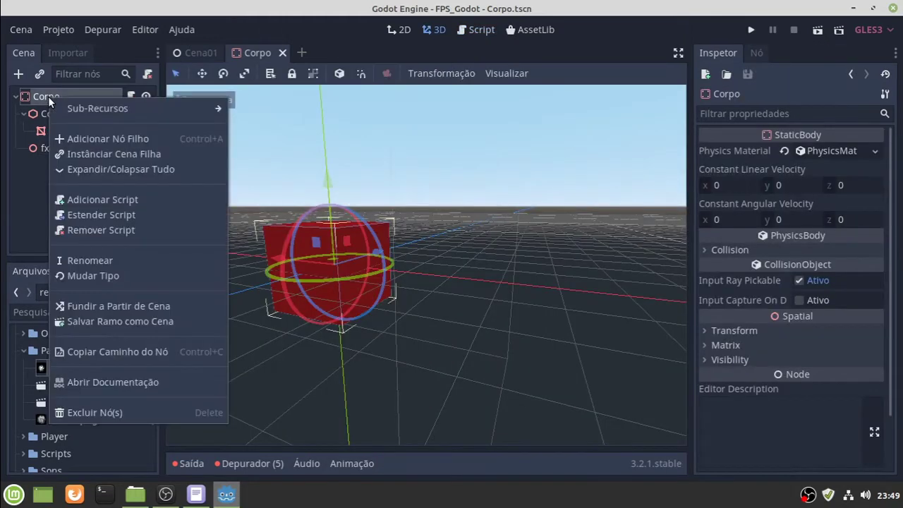
pyautogui.click(101, 139)
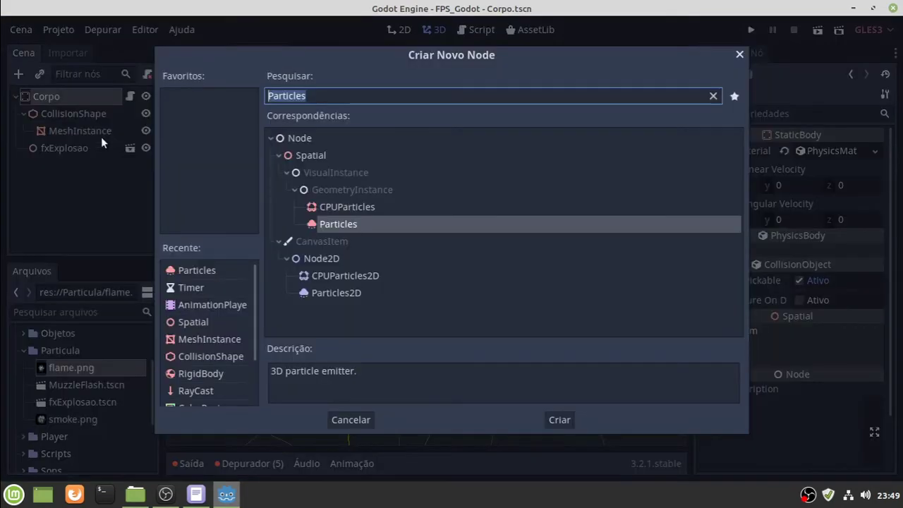
pyautogui.click(202, 291)
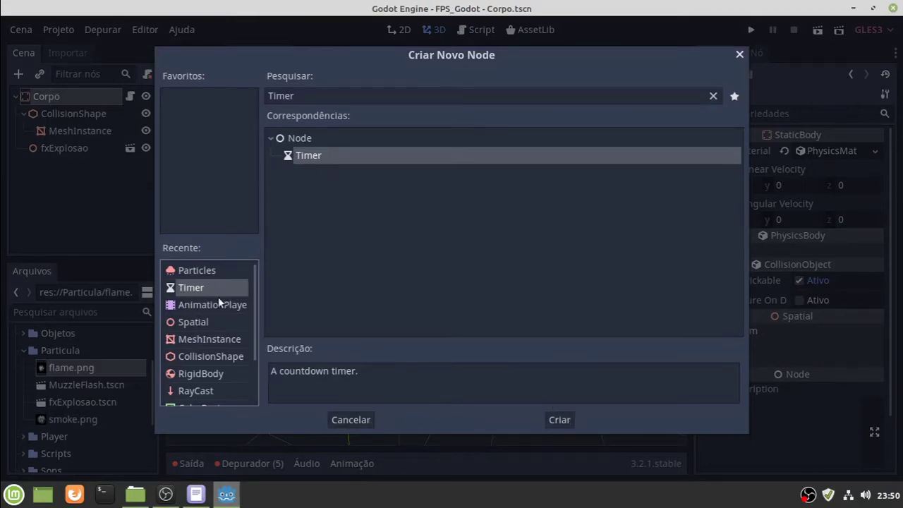
pyautogui.moveTo(325, 99); pyautogui.dragTo(272, 102)
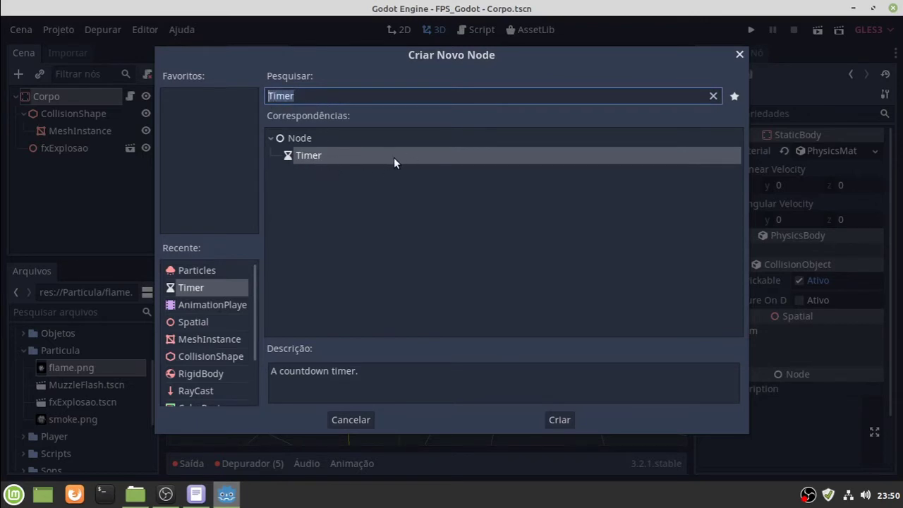
pyautogui.click(316, 155)
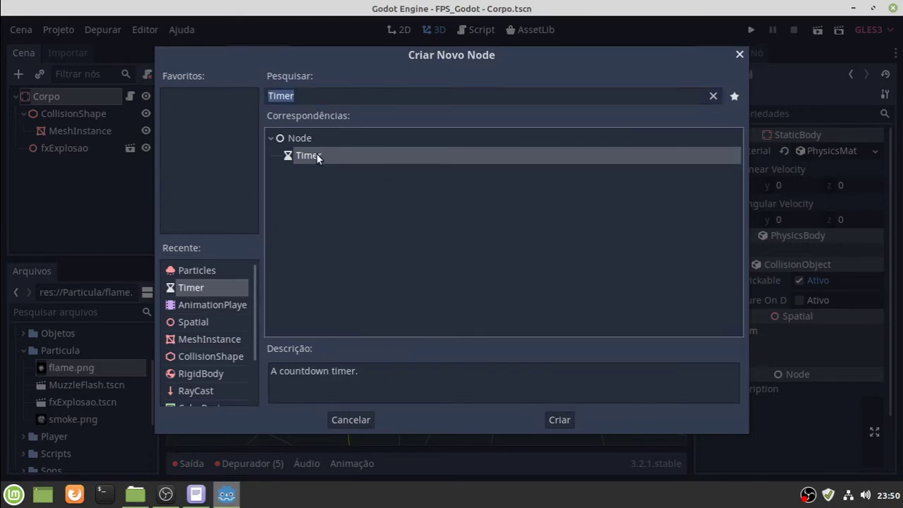
pyautogui.click(560, 419)
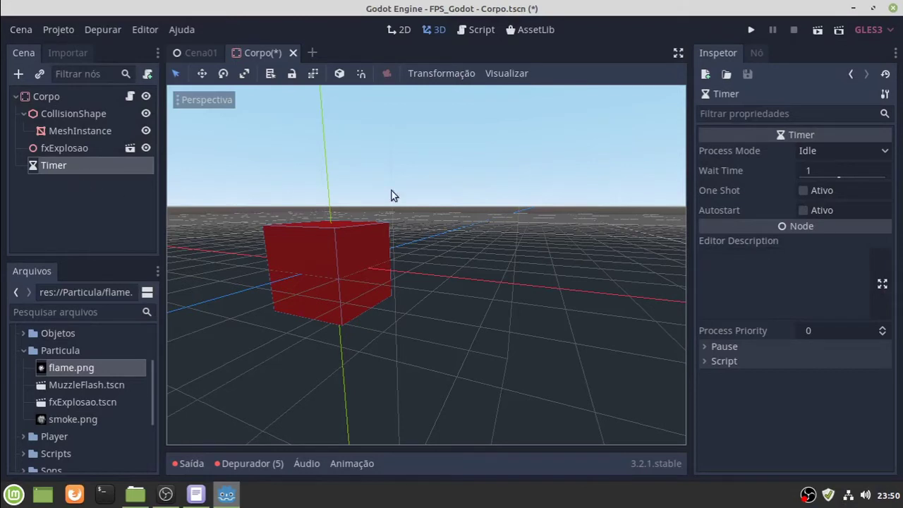
# Set the Timer's Wait Time to 0.5, enable One Shot, and save Corpo.tscn
pyautogui.click(808, 170)
pyautogui.write('0.5')
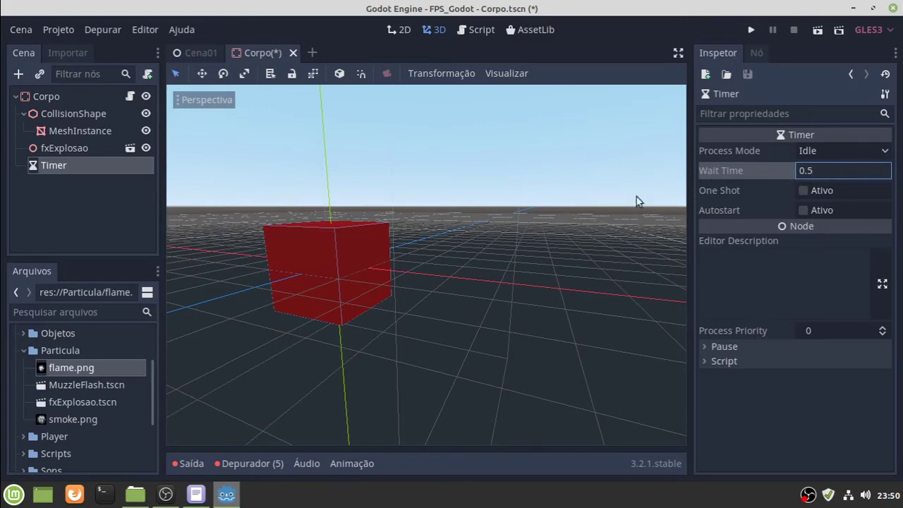
pyautogui.click(804, 190)
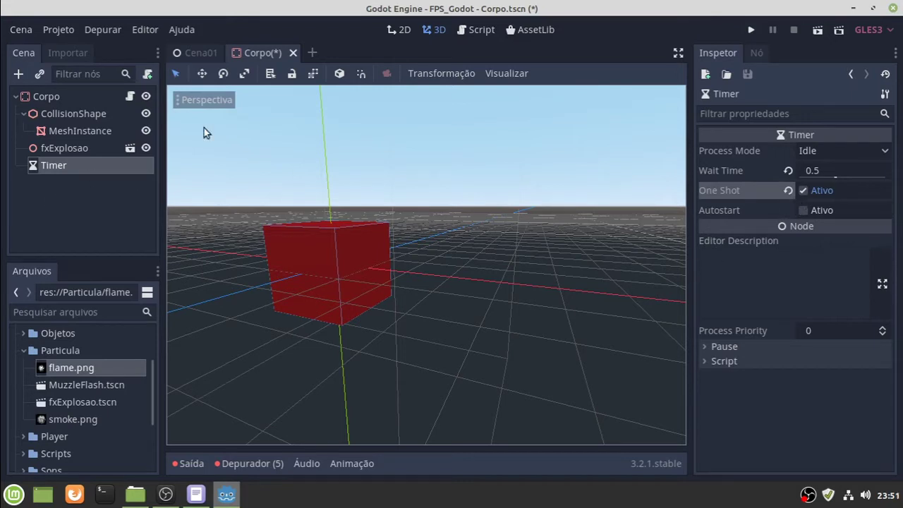
pyautogui.hotkey('ctrl', 's')
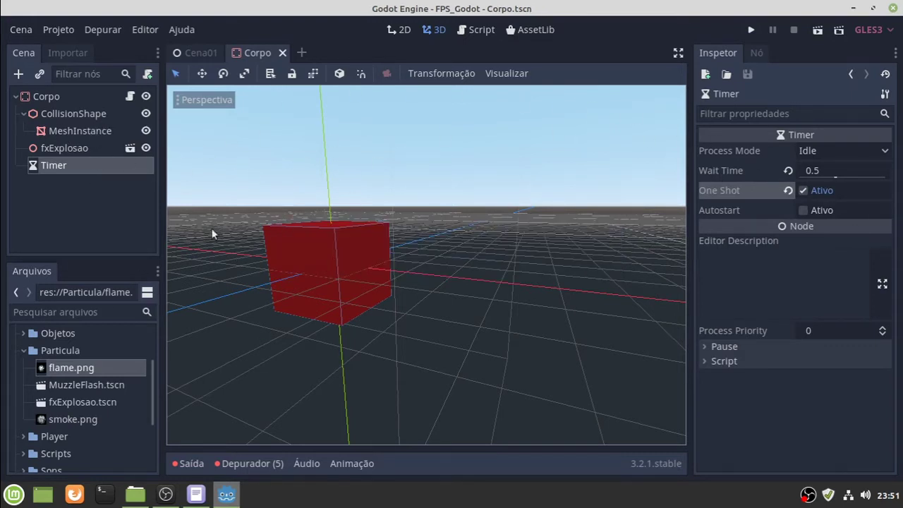
# Return to the Script workspace and select the Timer node in the Scene dock
pyautogui.click(471, 32)
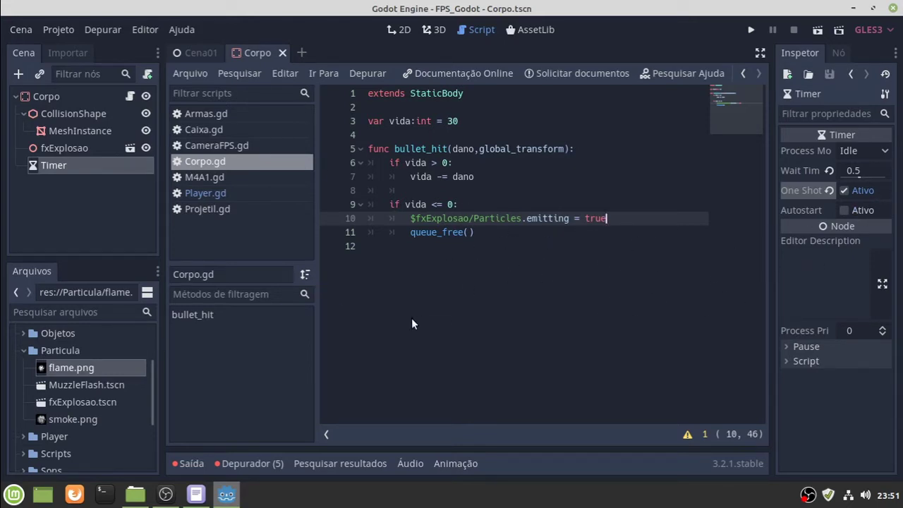
pyautogui.click(72, 166)
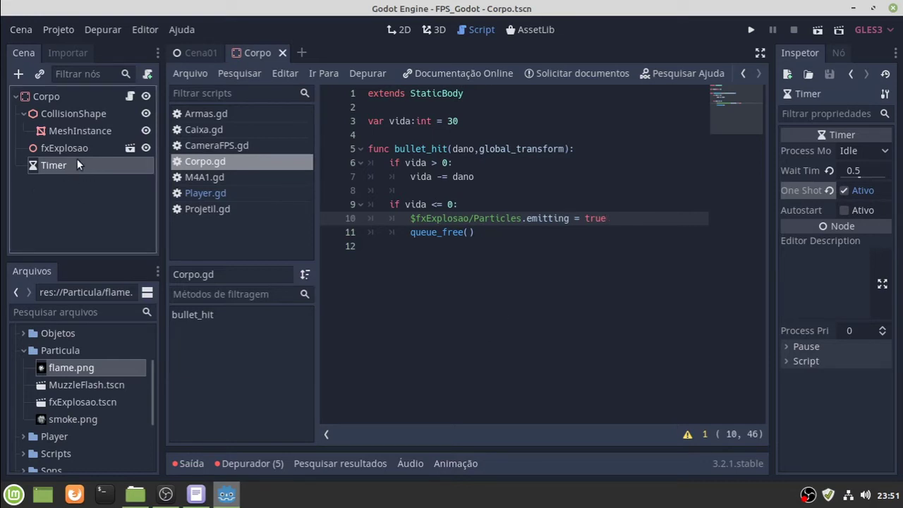
# Connect the Timer's timeout() signal to Corpo with method _on_Timer_timeout
pyautogui.click(840, 52)
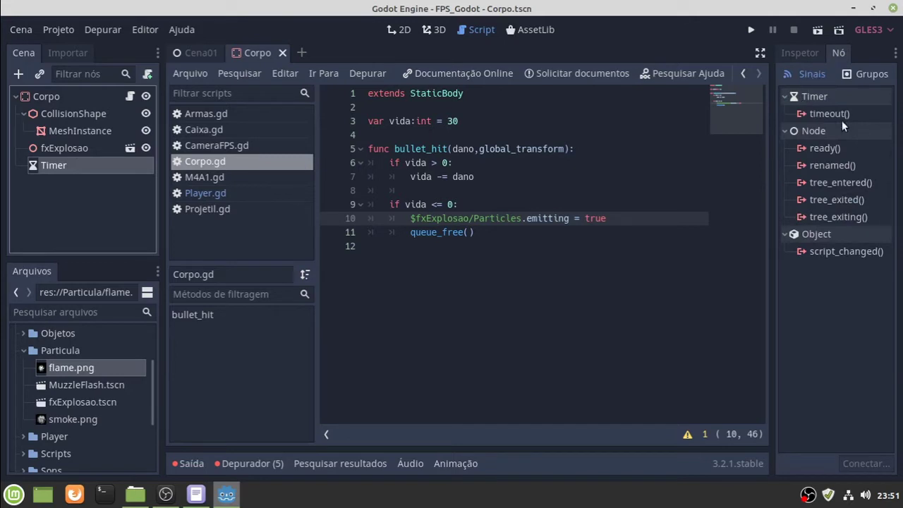
pyautogui.moveTo(836, 120)
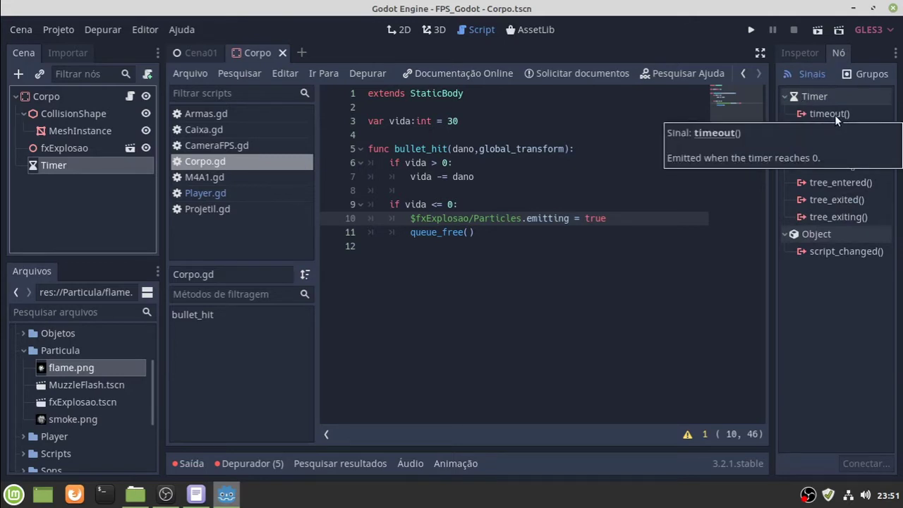
pyautogui.doubleClick(835, 115)
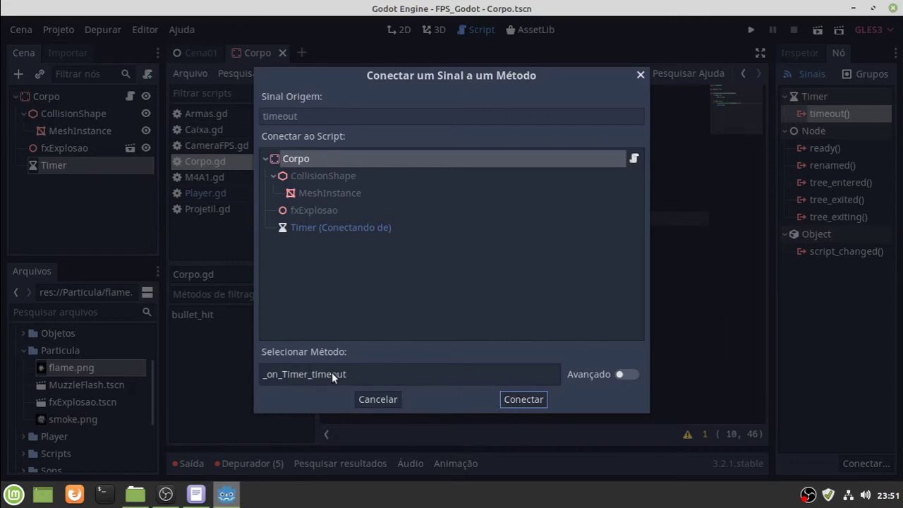
pyautogui.click(515, 399)
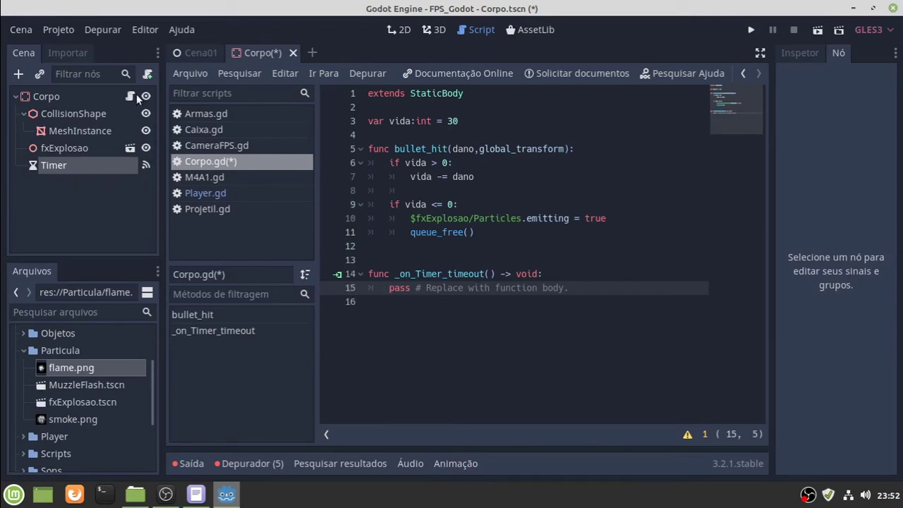
# Move queue_free() from bullet_hit into _on_Timer_timeout and save the script
pyautogui.click(550, 275)
pyautogui.press('Return')
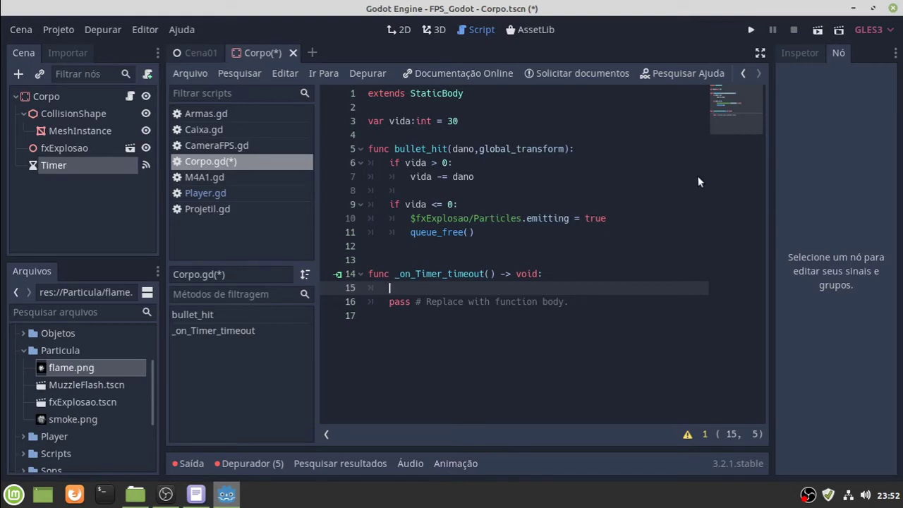
pyautogui.moveTo(411, 231); pyautogui.dragTo(494, 232)
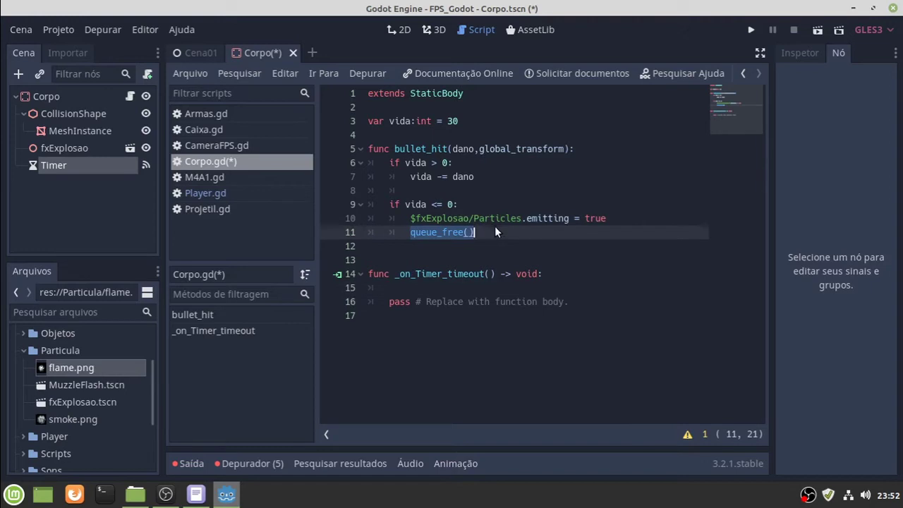
pyautogui.hotkey('ctrl', 'x')
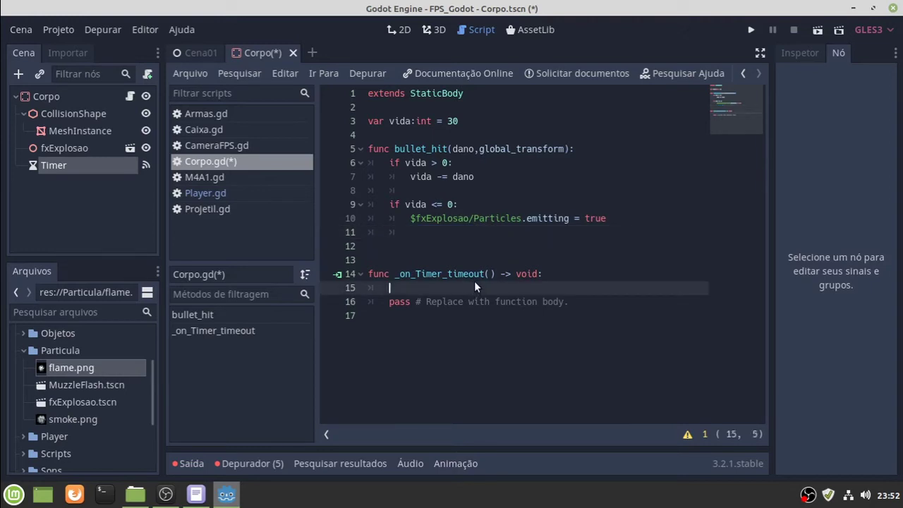
pyautogui.write('queue_free()')
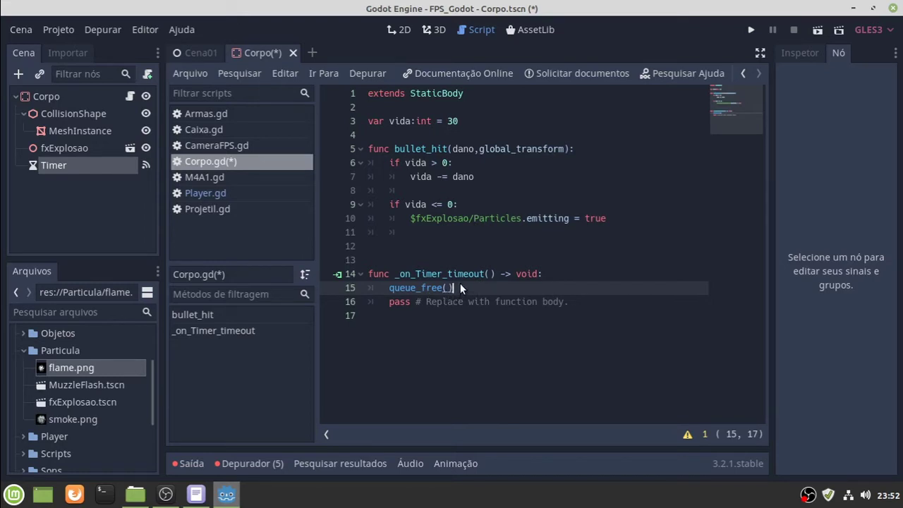
pyautogui.hotkey('ctrl', 's')
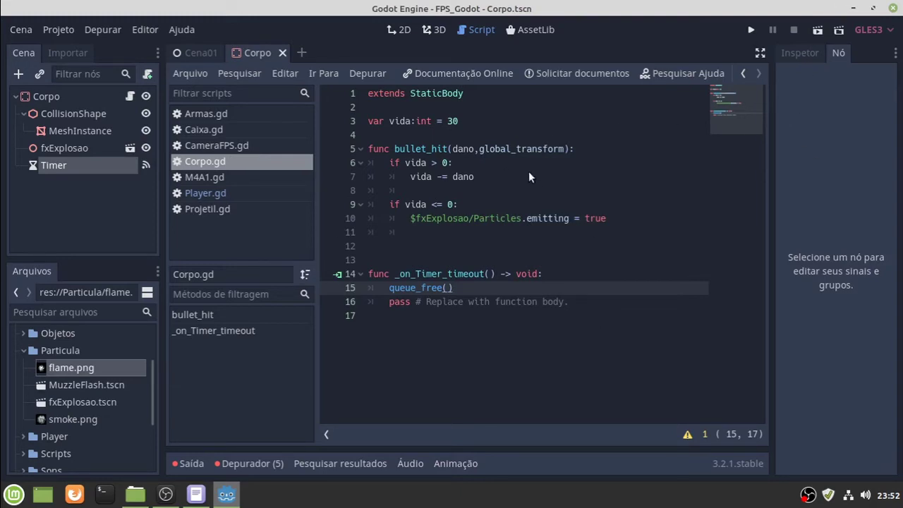
# Run the game, walk toward the red platform, and fire an aimed shot at the cube
pyautogui.click(751, 31)
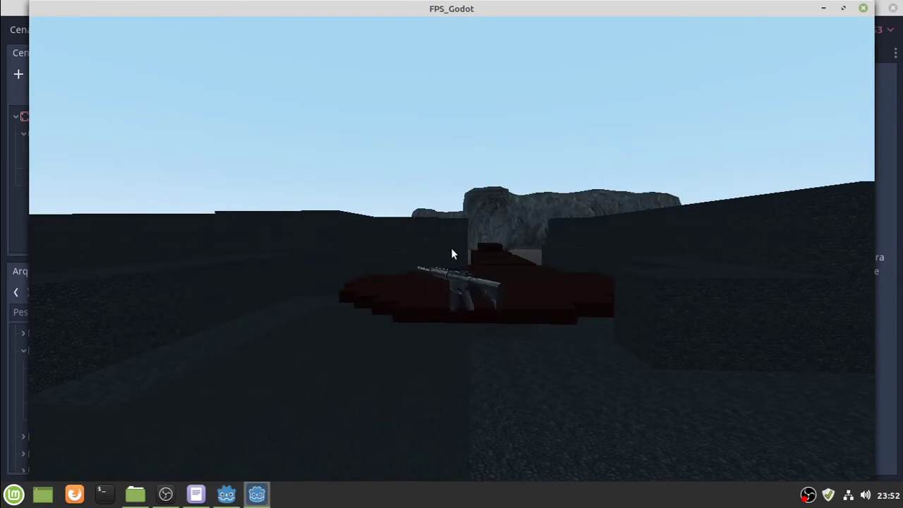
pyautogui.click(324, 335)
pyautogui.press('w')
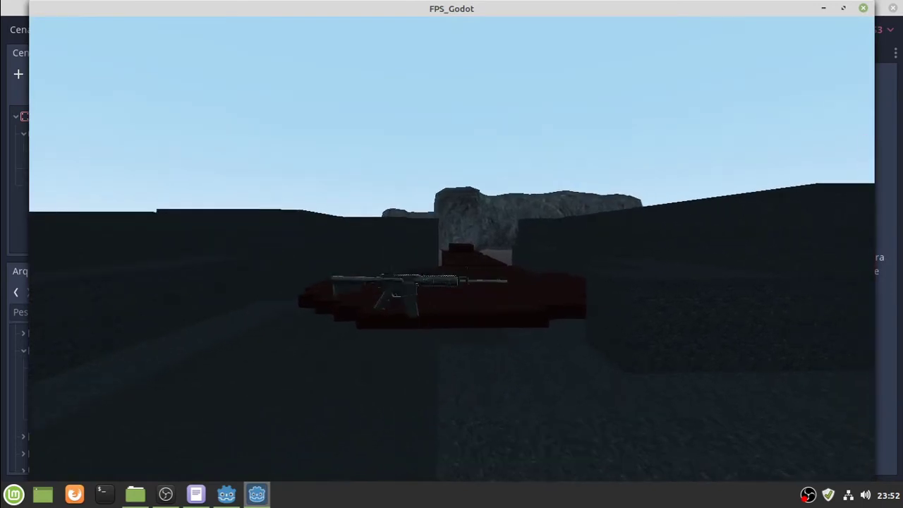
pyautogui.moveTo(451, 254)
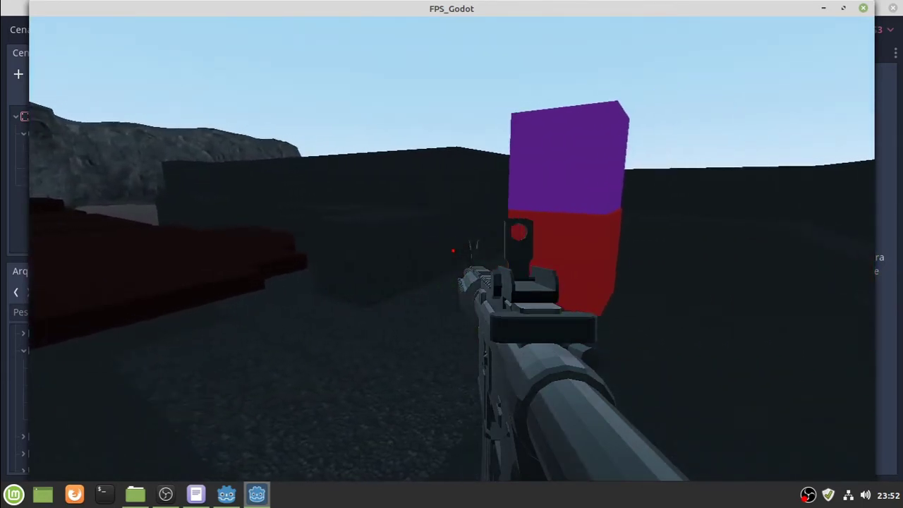
pyautogui.rightClick(451, 254)
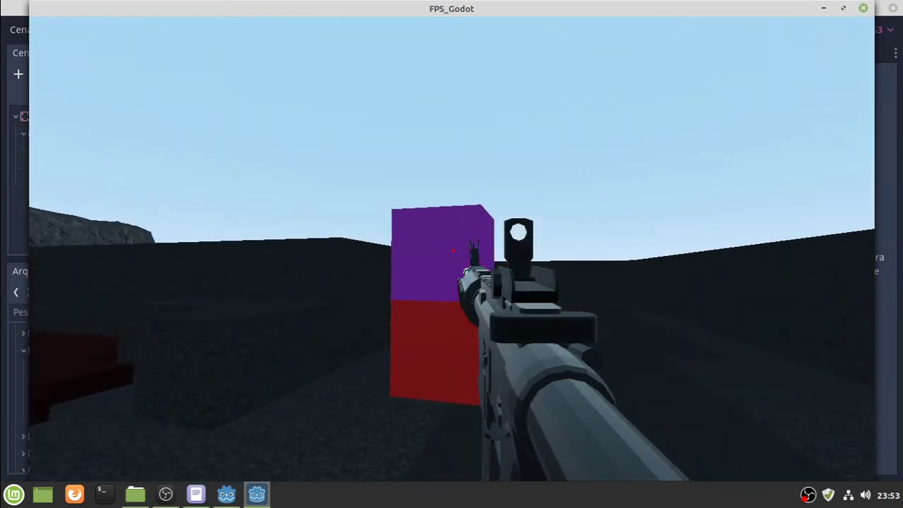
pyautogui.click(451, 254)
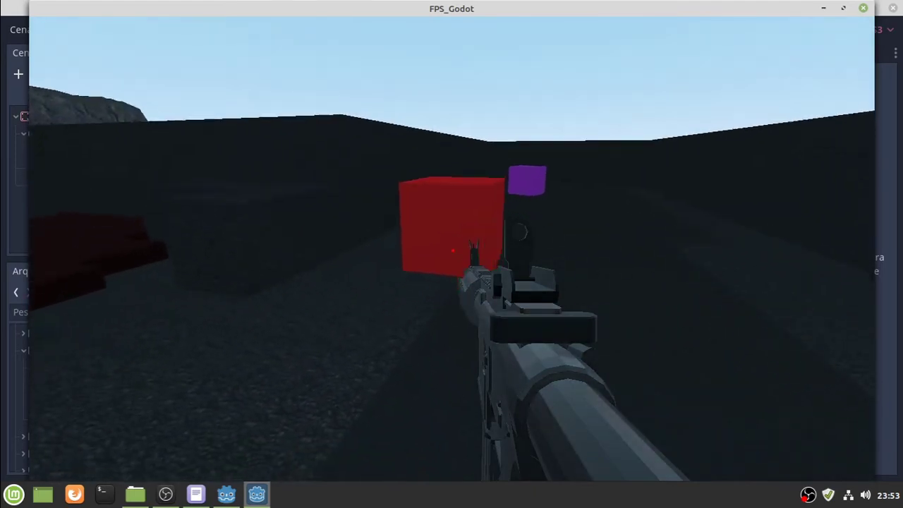
# Approach the red cube, shoot it repeatedly to trigger explosions, then release the mouse
pyautogui.press('w')
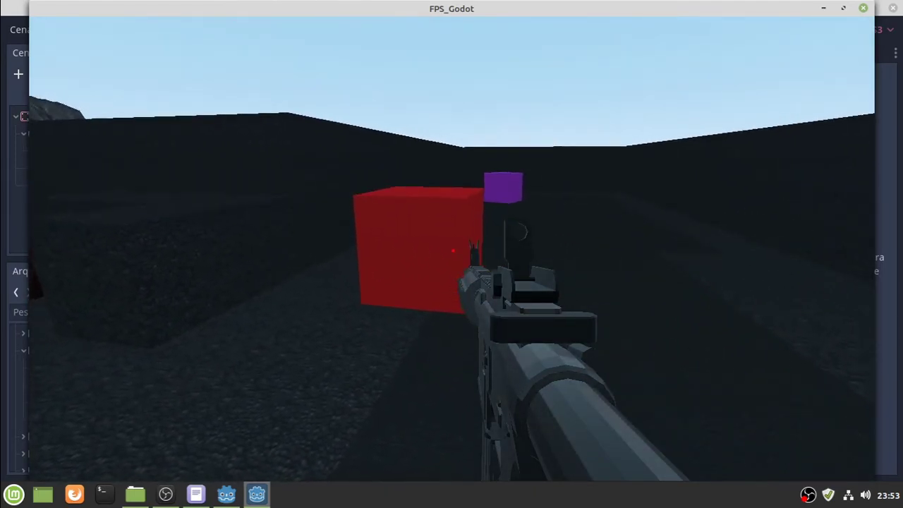
pyautogui.click(452, 251)
pyautogui.click(452, 251)
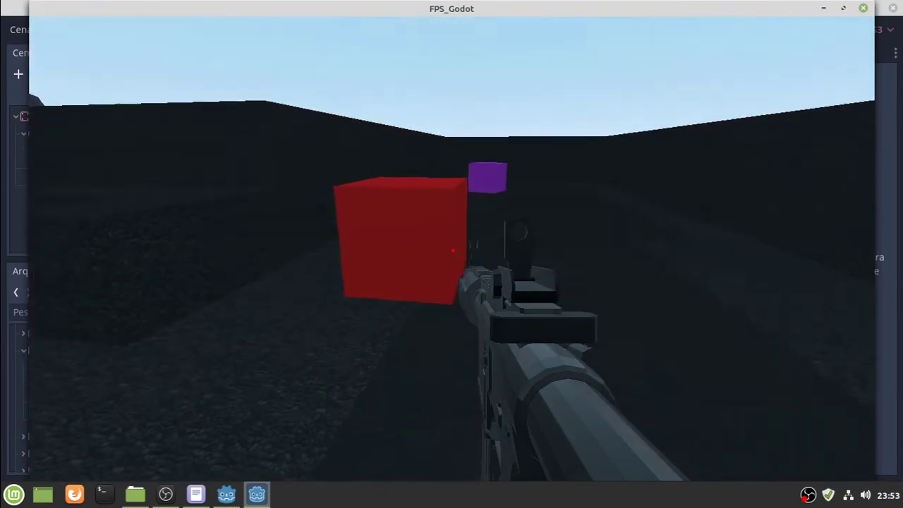
pyautogui.click(452, 251)
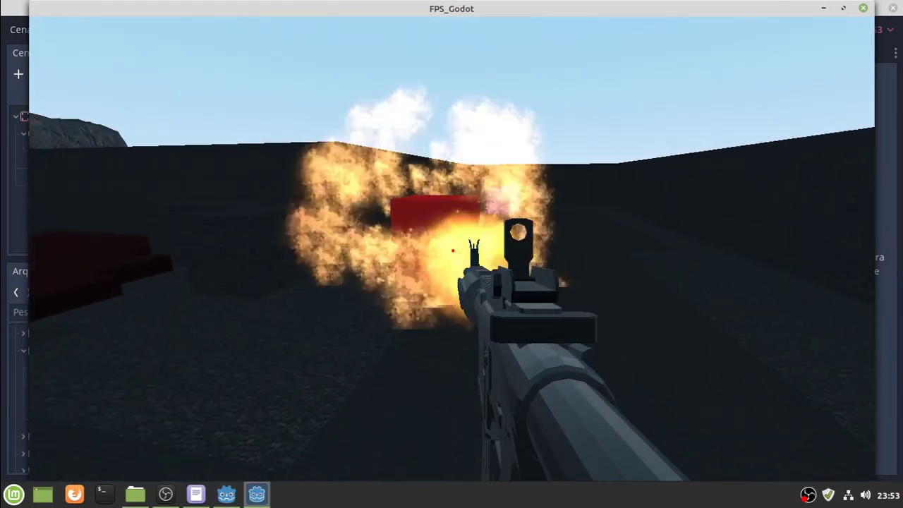
pyautogui.click(452, 250)
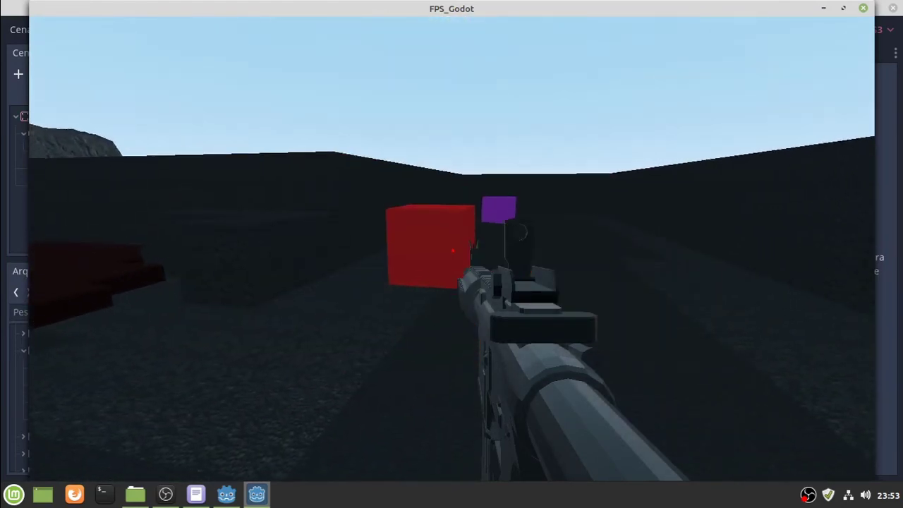
pyautogui.click(452, 251)
pyautogui.click(452, 251)
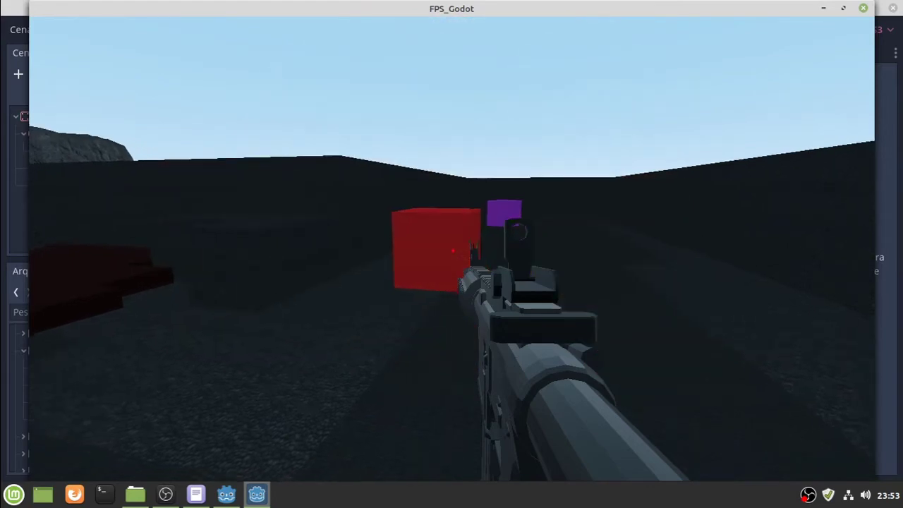
pyautogui.click(452, 251)
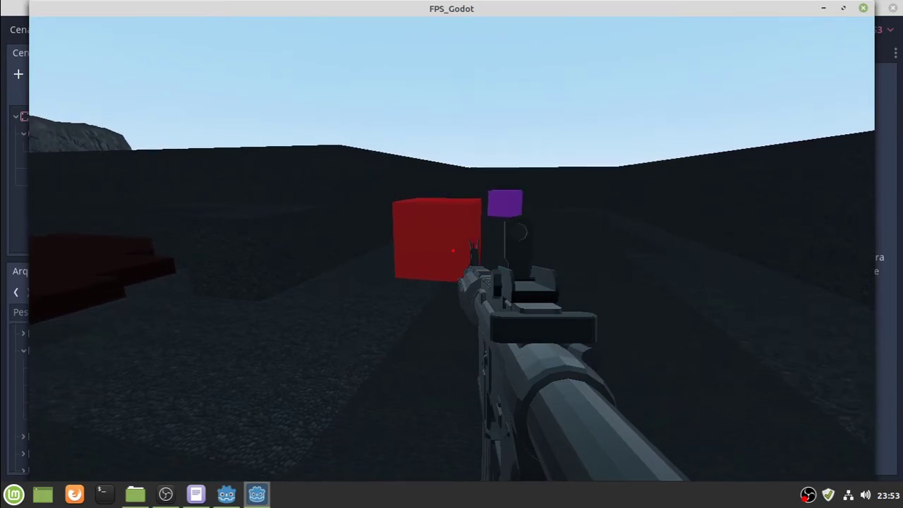
pyautogui.click(452, 251)
pyautogui.click(453, 251)
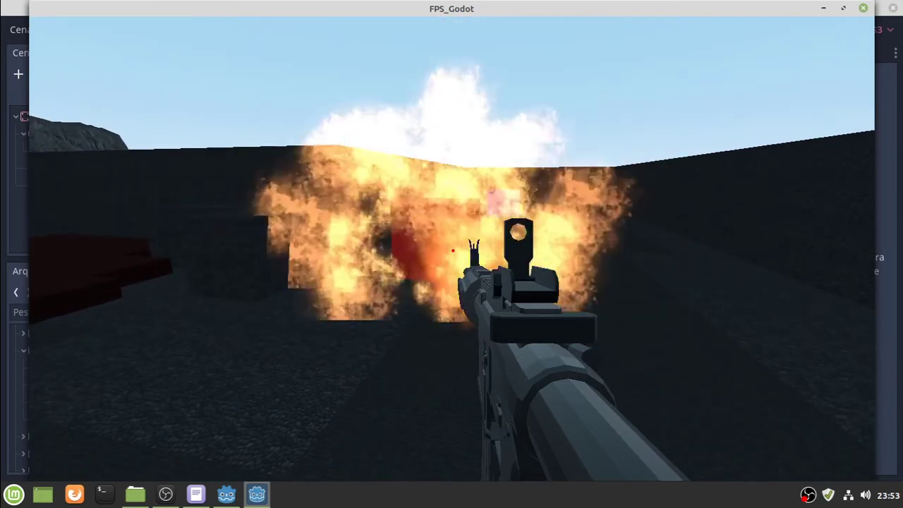
pyautogui.click(452, 251)
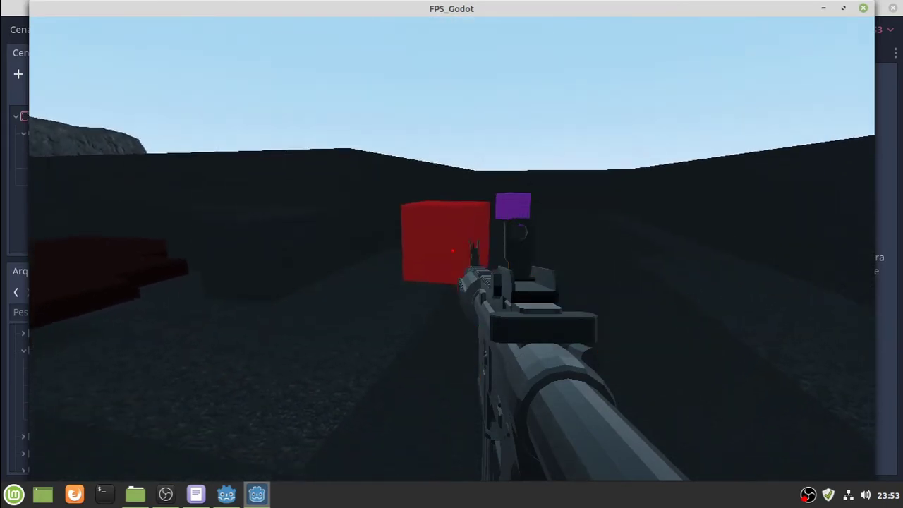
pyautogui.click(452, 251)
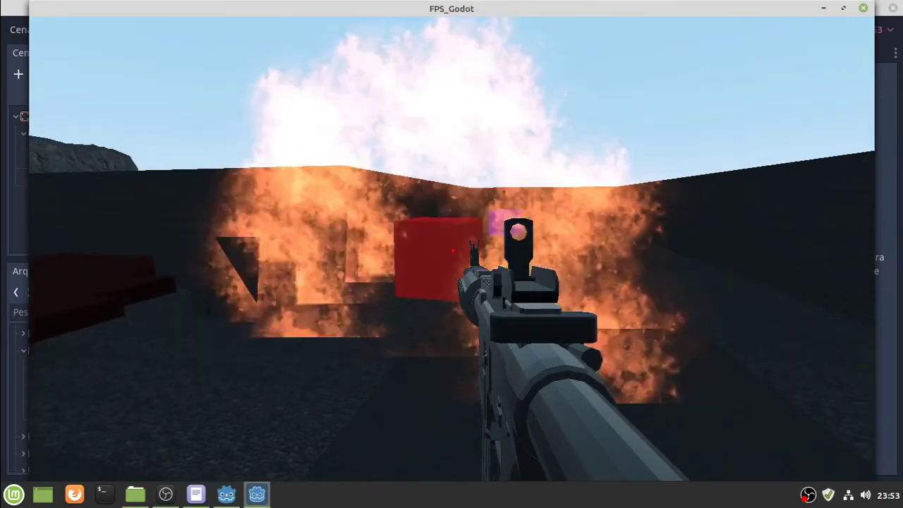
pyautogui.press('Escape')
# Close the game, glance at Caixa.gd, and reopen Corpo.gd in distraction-free mode
pyautogui.click(863, 10)
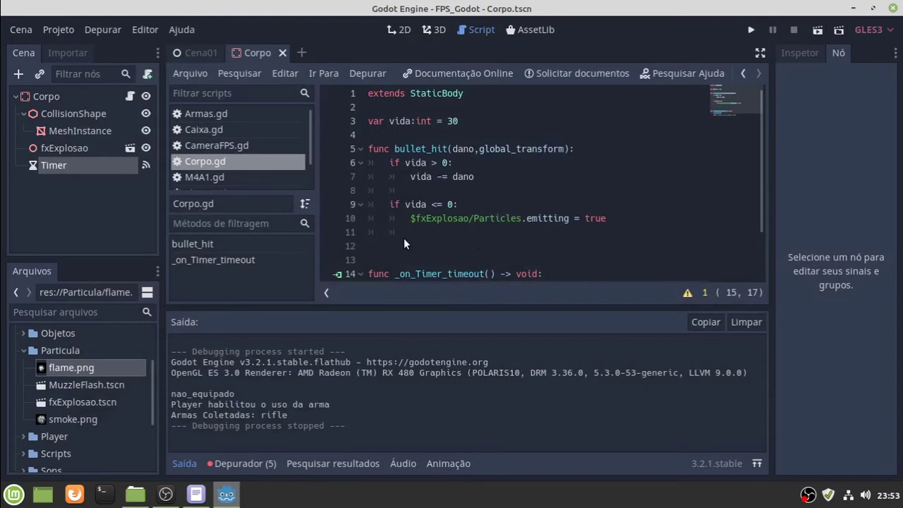
pyautogui.scroll(-2, 553, 246)
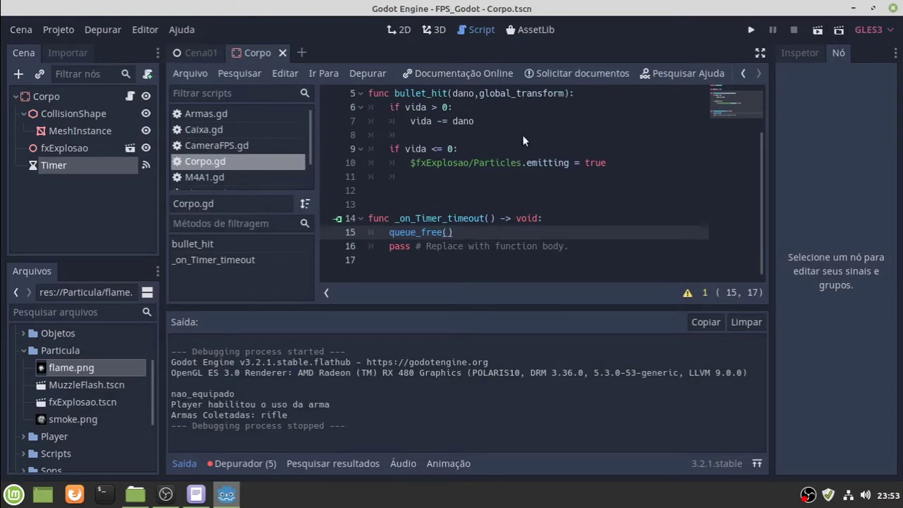
pyautogui.scroll(2, 543, 181)
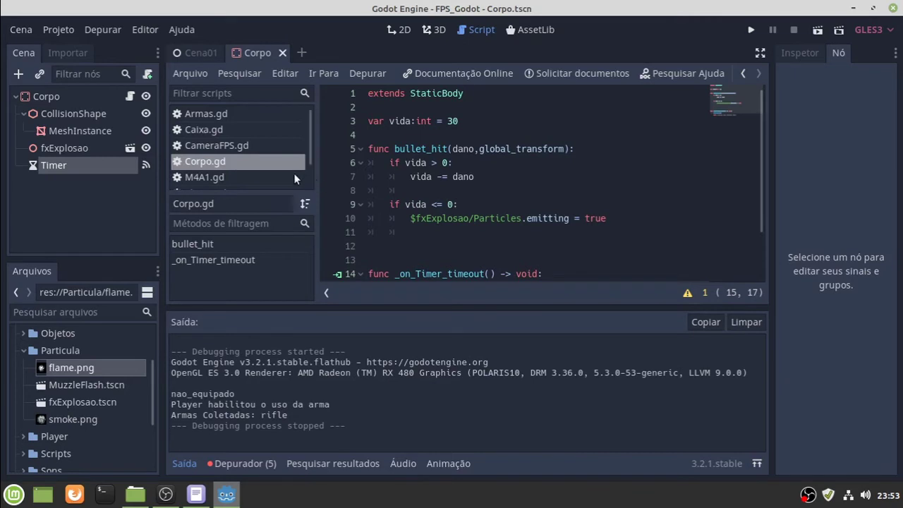
pyautogui.click(205, 131)
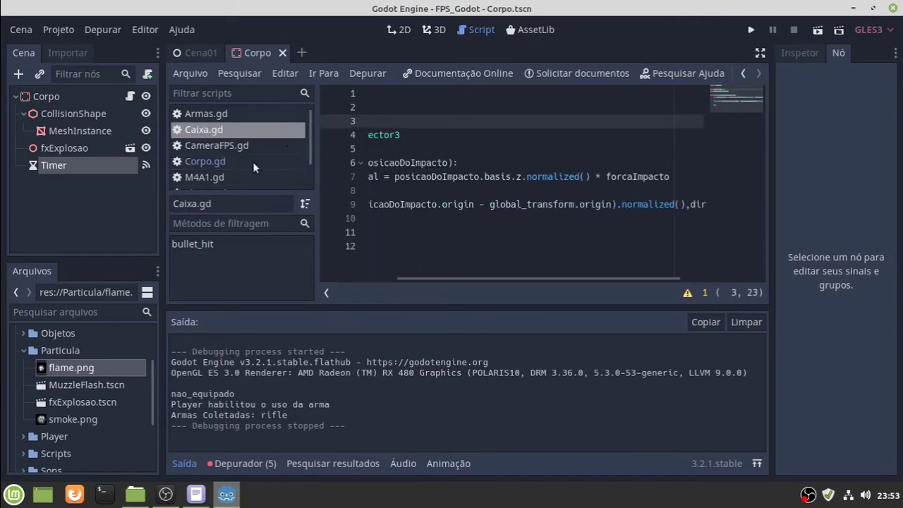
pyautogui.click(222, 163)
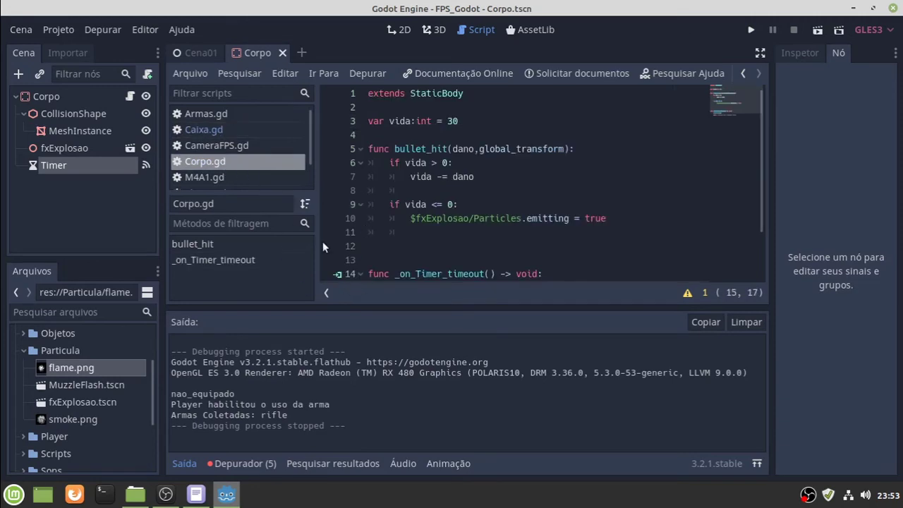
pyautogui.scroll(-2, 508, 257)
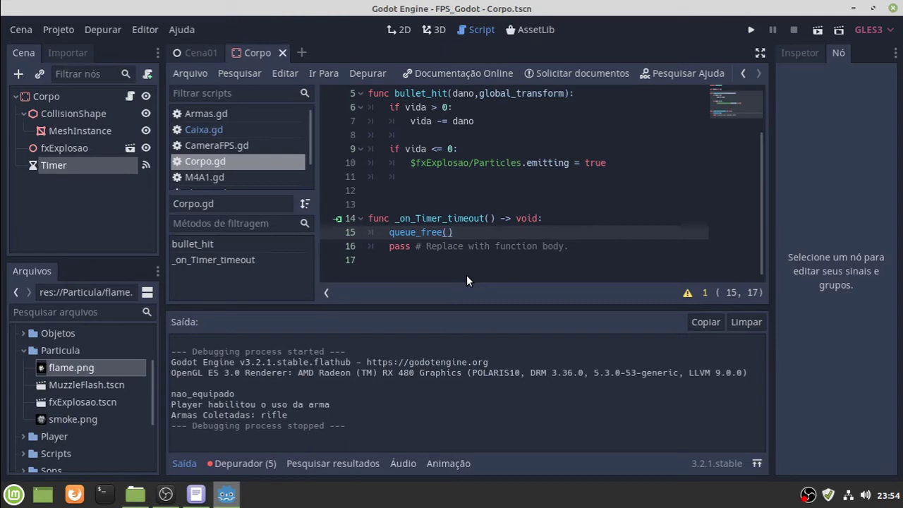
pyautogui.click(760, 53)
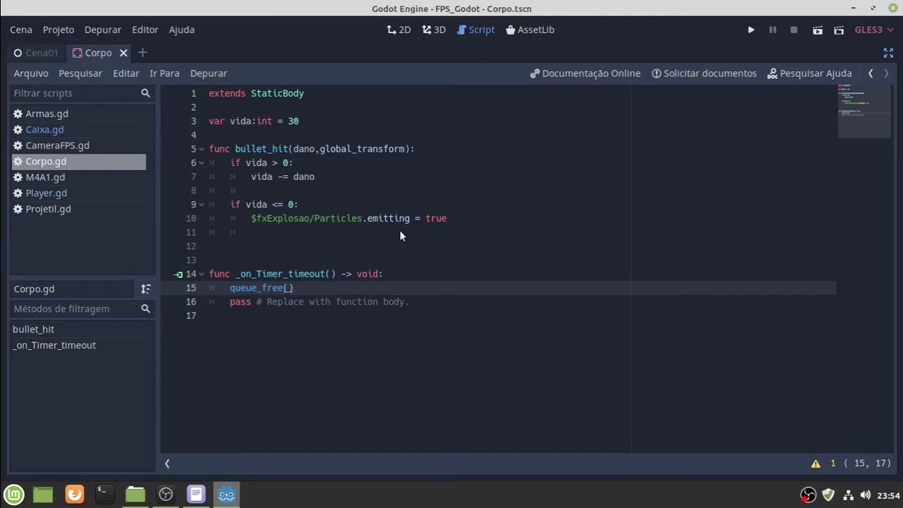
# Add $Timer.start() on line 11, right after the explosion particles start emitting
pyautogui.click(289, 232)
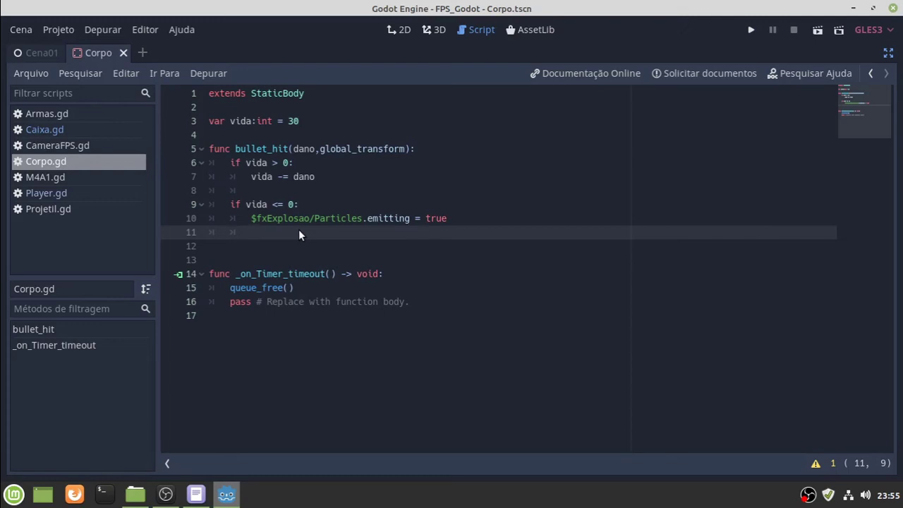
pyautogui.write('$')
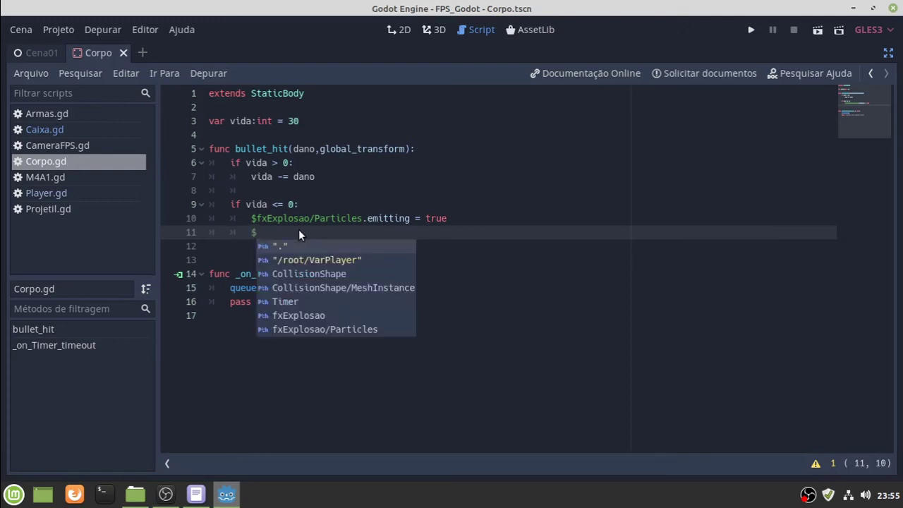
pyautogui.press('Up')
pyautogui.press('Up')
pyautogui.press('Up')
pyautogui.press('Return')
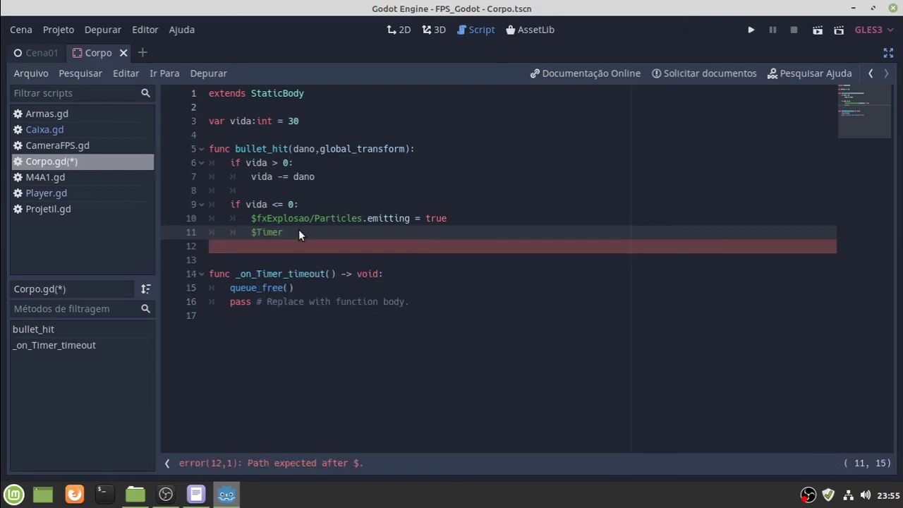
pyautogui.write('.')
pyautogui.write('start')
pyautogui.write('()')
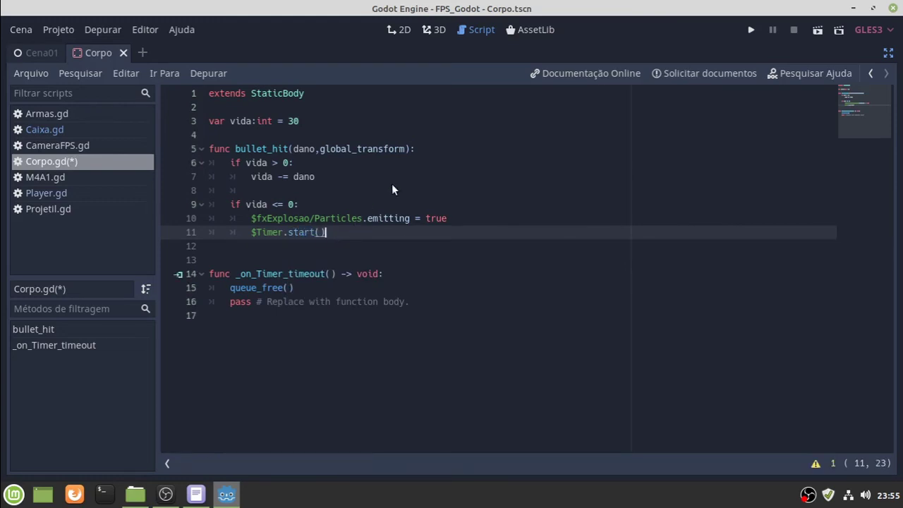
# Run the game, walk up to the red cube and shoot it until it explodes and disappears
pyautogui.click(751, 31)
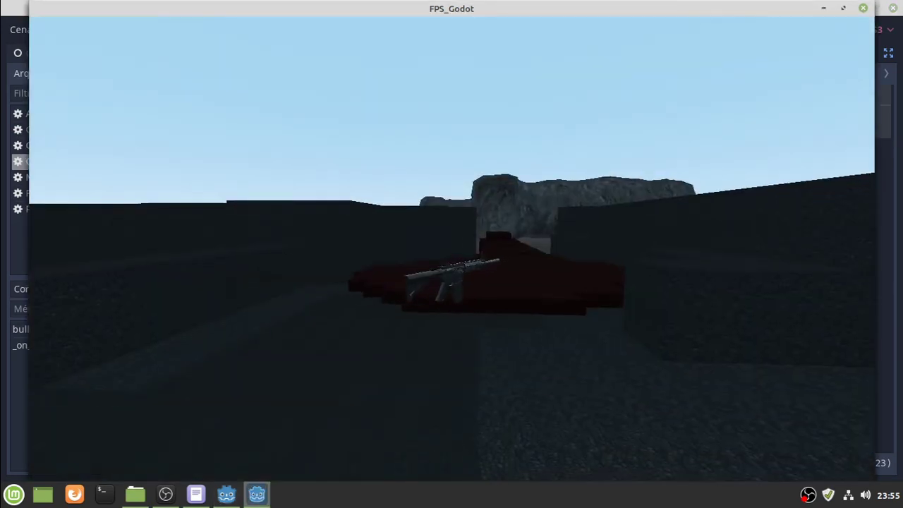
pyautogui.press('w')
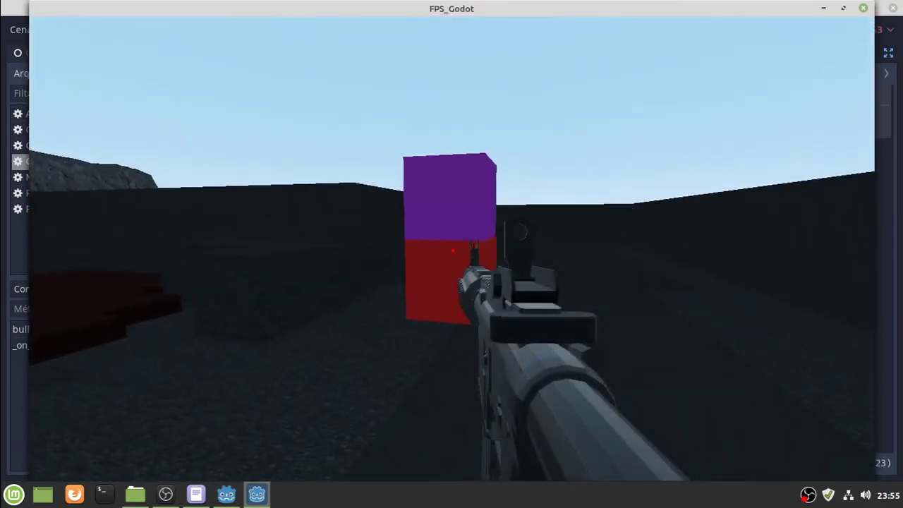
pyautogui.press('w')
pyautogui.press('w')
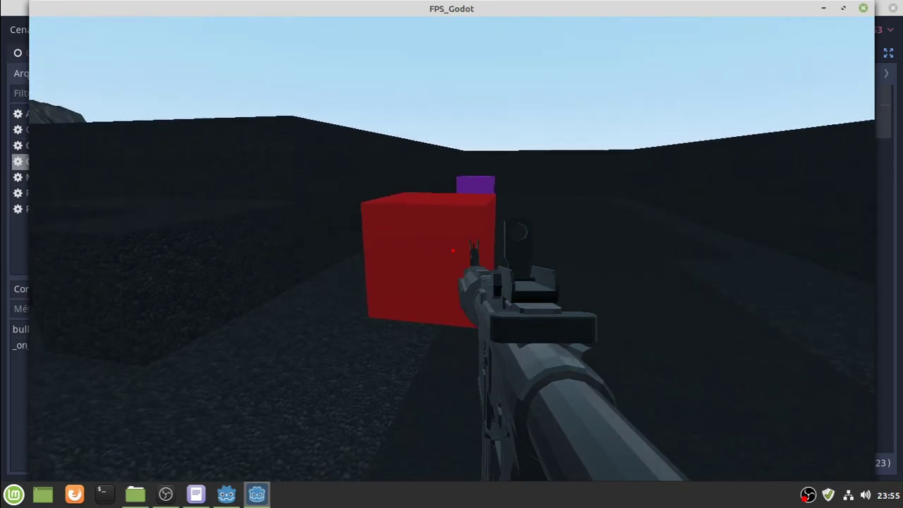
pyautogui.click(453, 250)
pyautogui.click(453, 251)
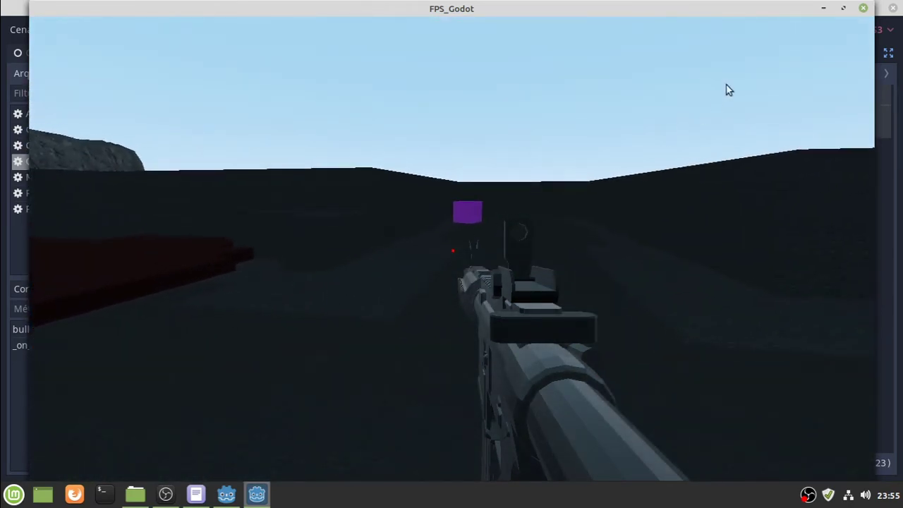
# Restart the game in a fresh run with its window maximized
pyautogui.click(862, 9)
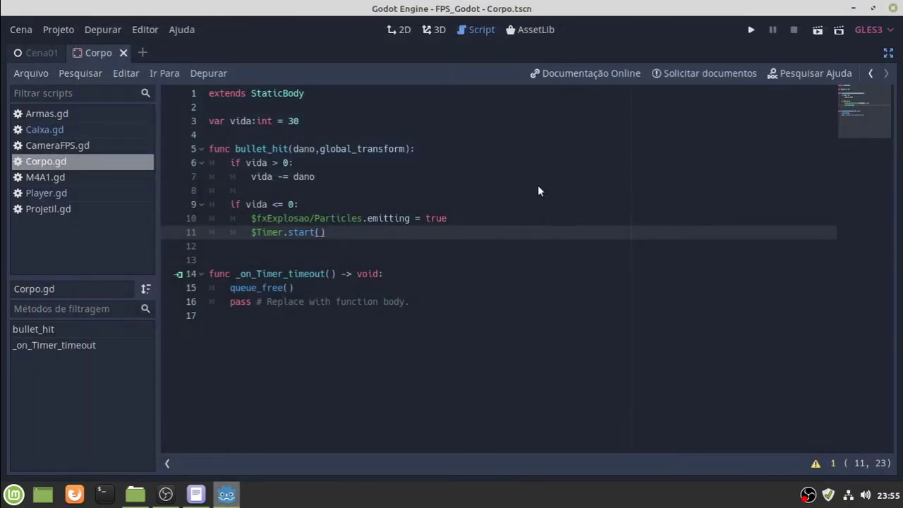
pyautogui.click(748, 30)
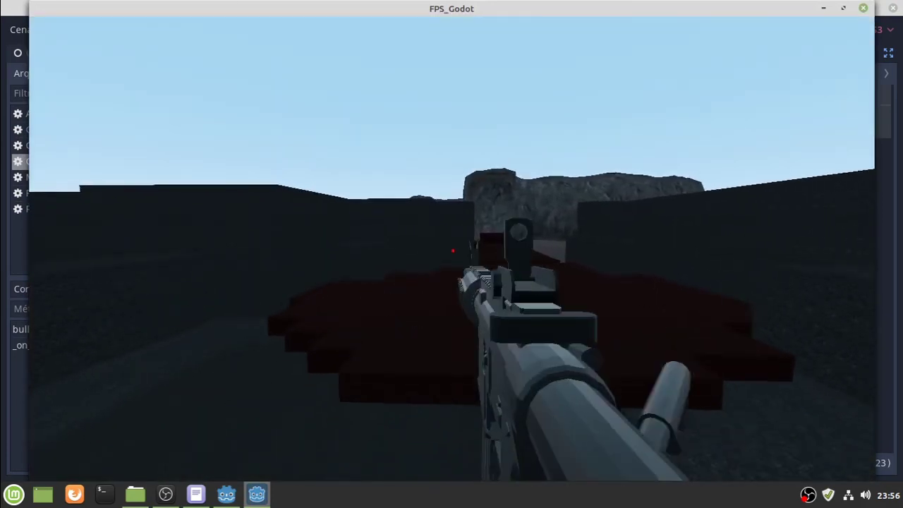
pyautogui.press('Escape')
pyautogui.click(847, 10)
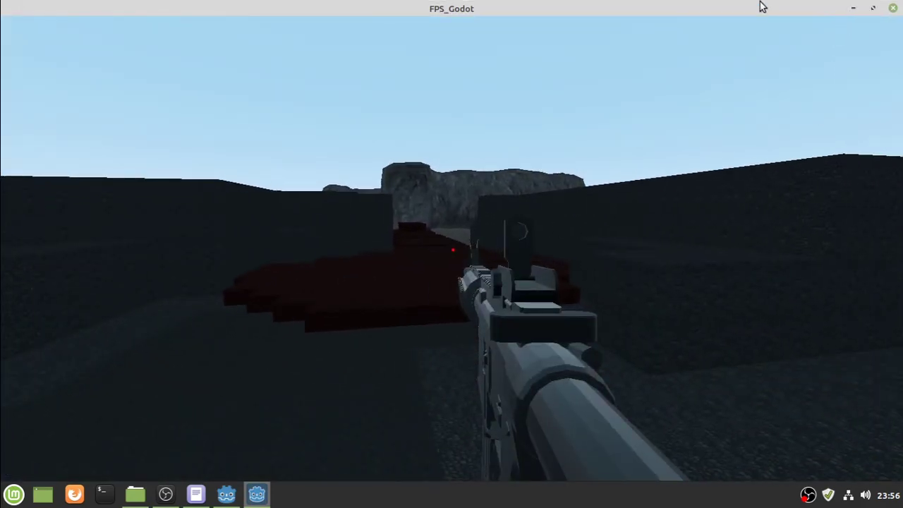
pyautogui.click(727, 95)
# Back away and shoot the red block until it blows up in a fireball and vanishes
pyautogui.press('s')
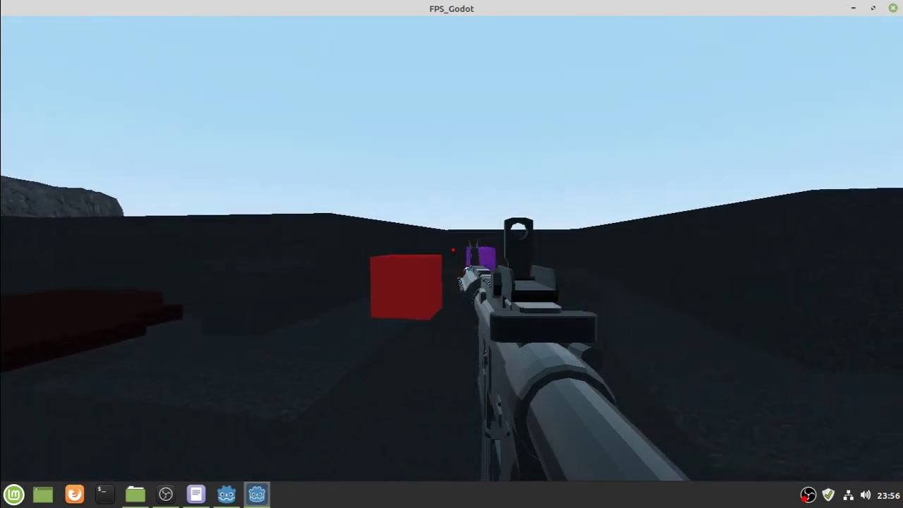
pyautogui.click(451, 254)
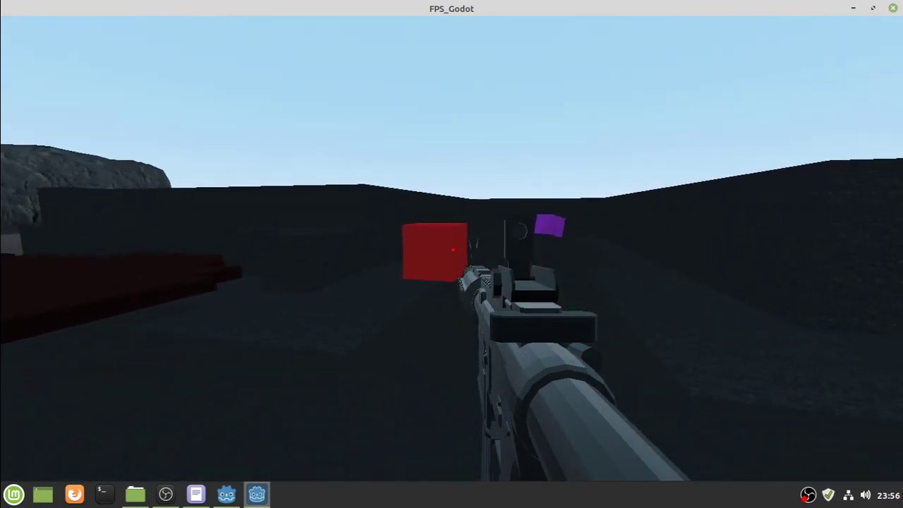
pyautogui.click(452, 250)
pyautogui.click(452, 250)
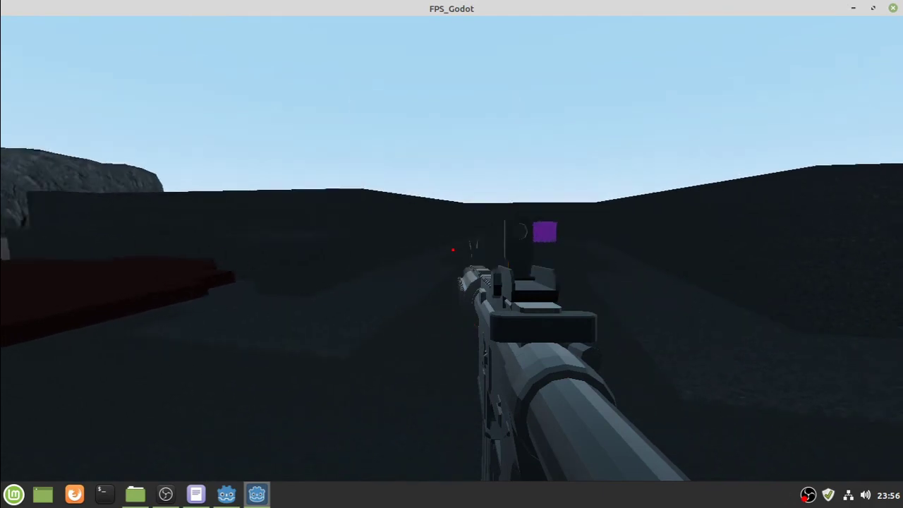